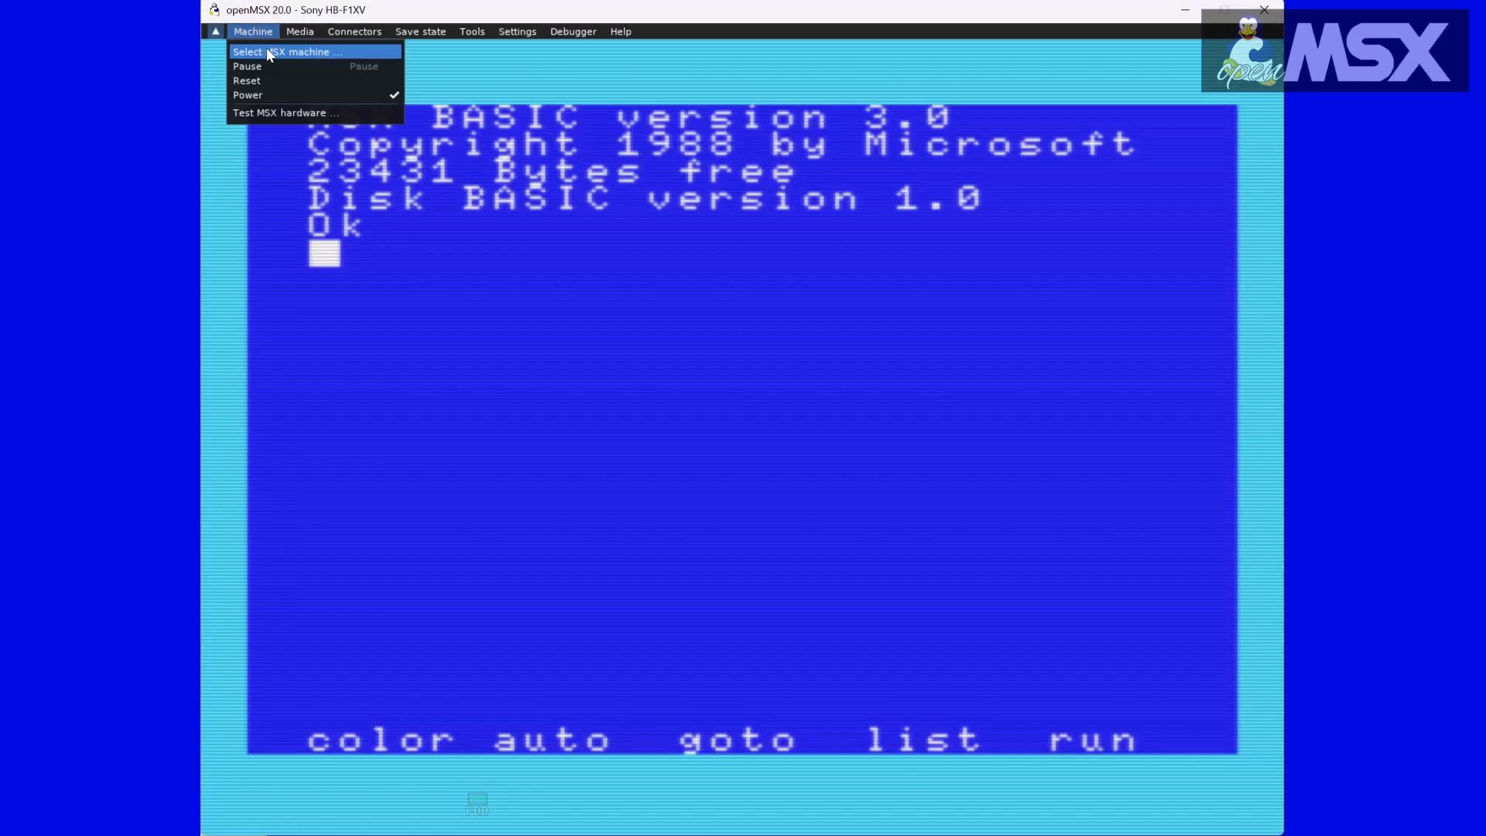
# Step: Open the MSX machine selection and load MSXdev24_PrincessPalomasRescue_v1.0.zip from the MSXdev 24 roms folder into the emulator
pyautogui.click(266, 51)
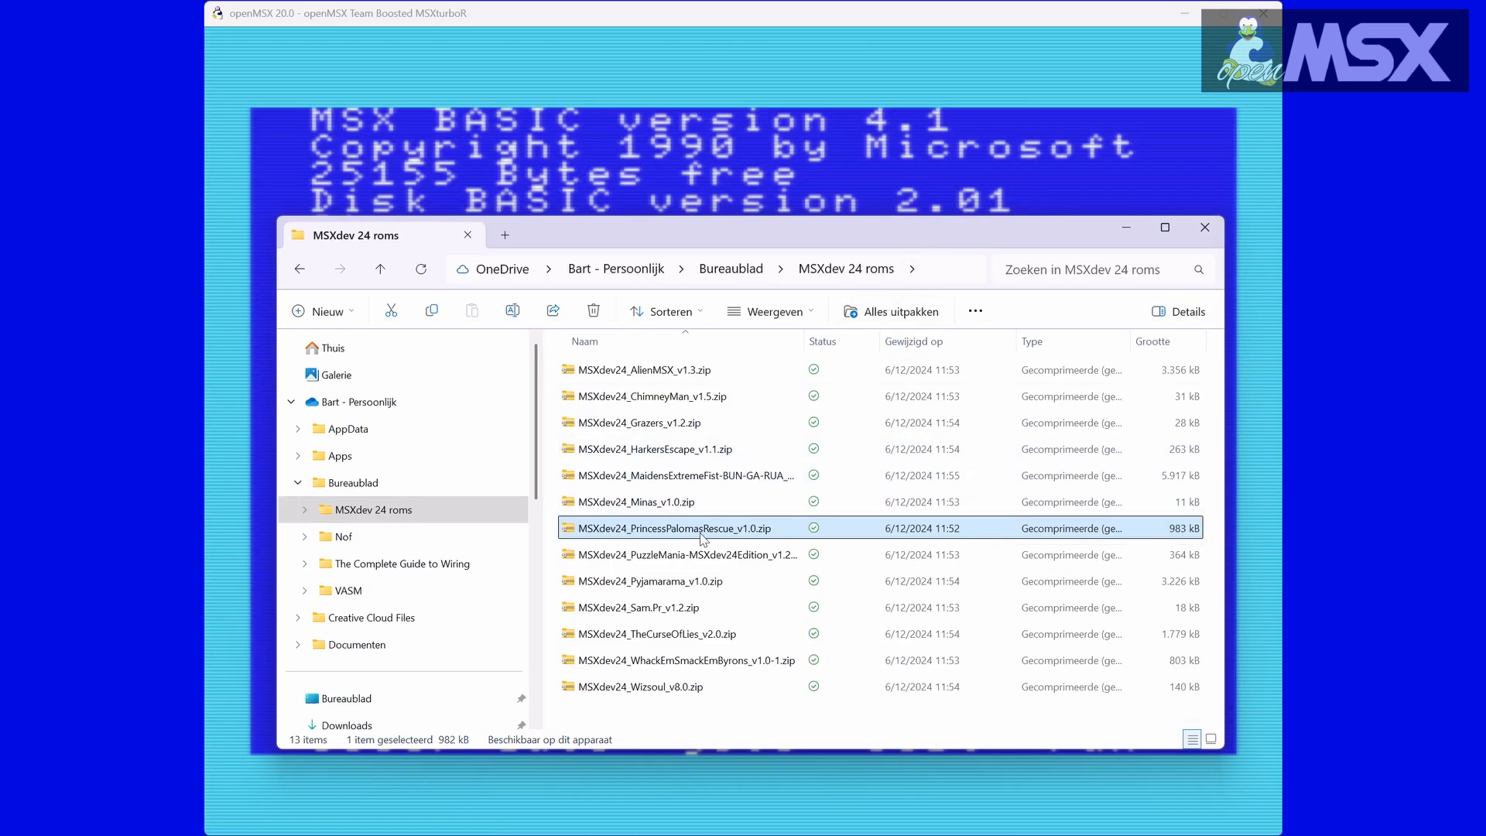
pyautogui.moveTo(701, 528); pyautogui.dragTo(586, 157)
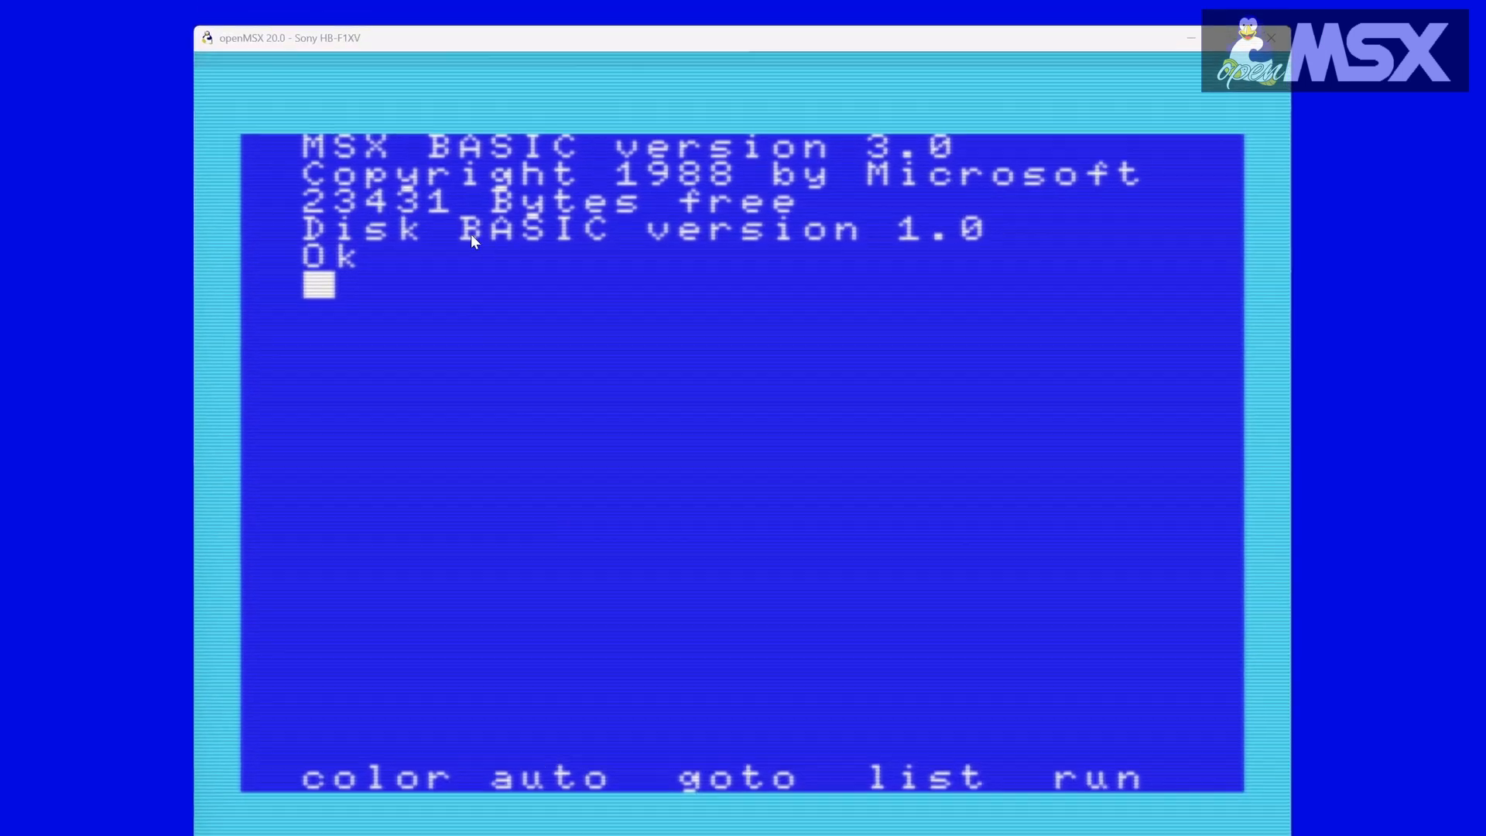
# Step: Look through the emulator's Speed, GUI, Misc and Advanced settings
pyautogui.click(464, 55)
pyautogui.click(388, 91)
pyautogui.click(451, 92)
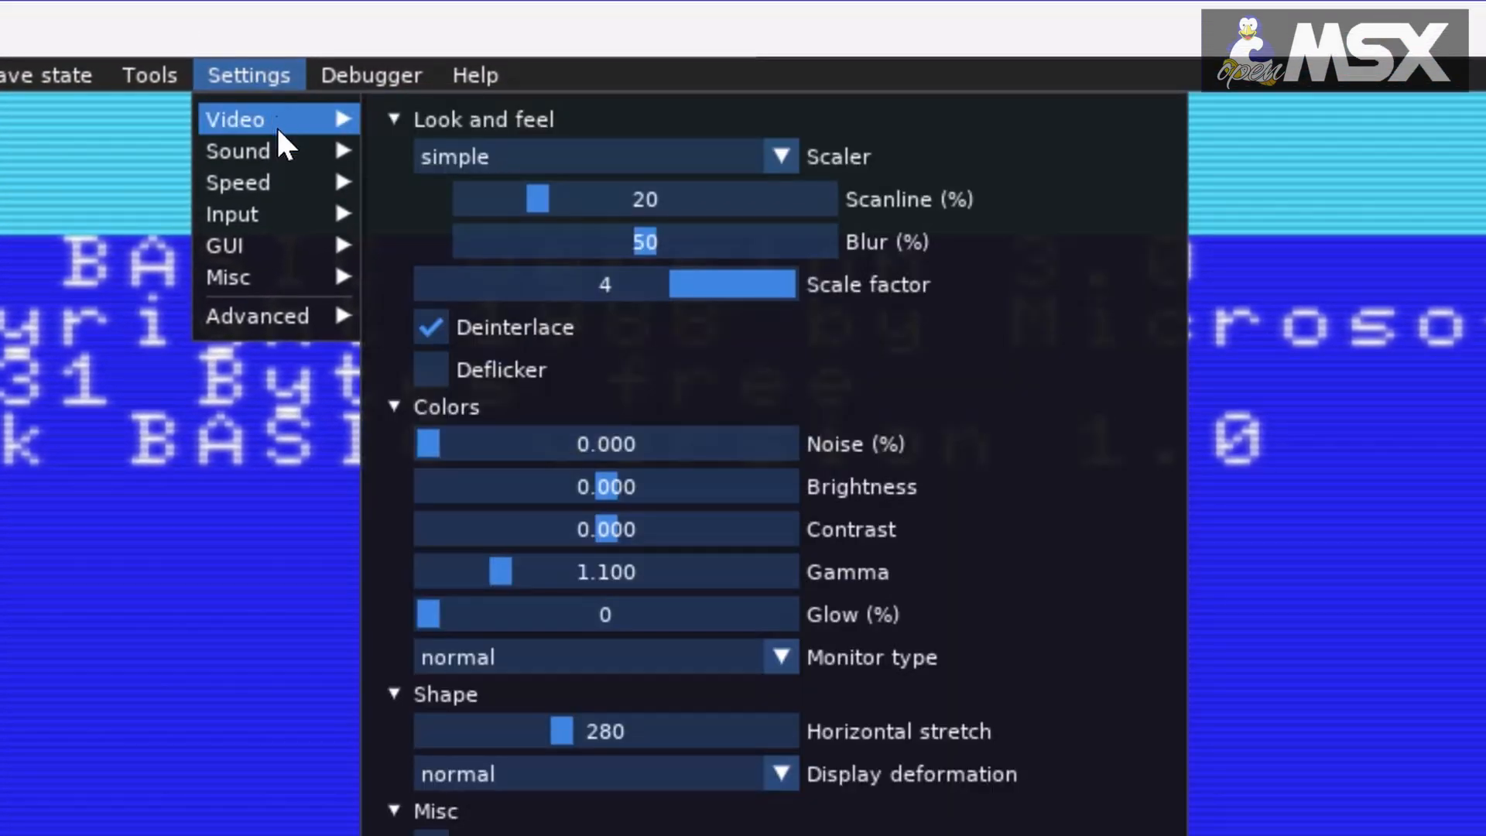
pyautogui.moveTo(262, 155)
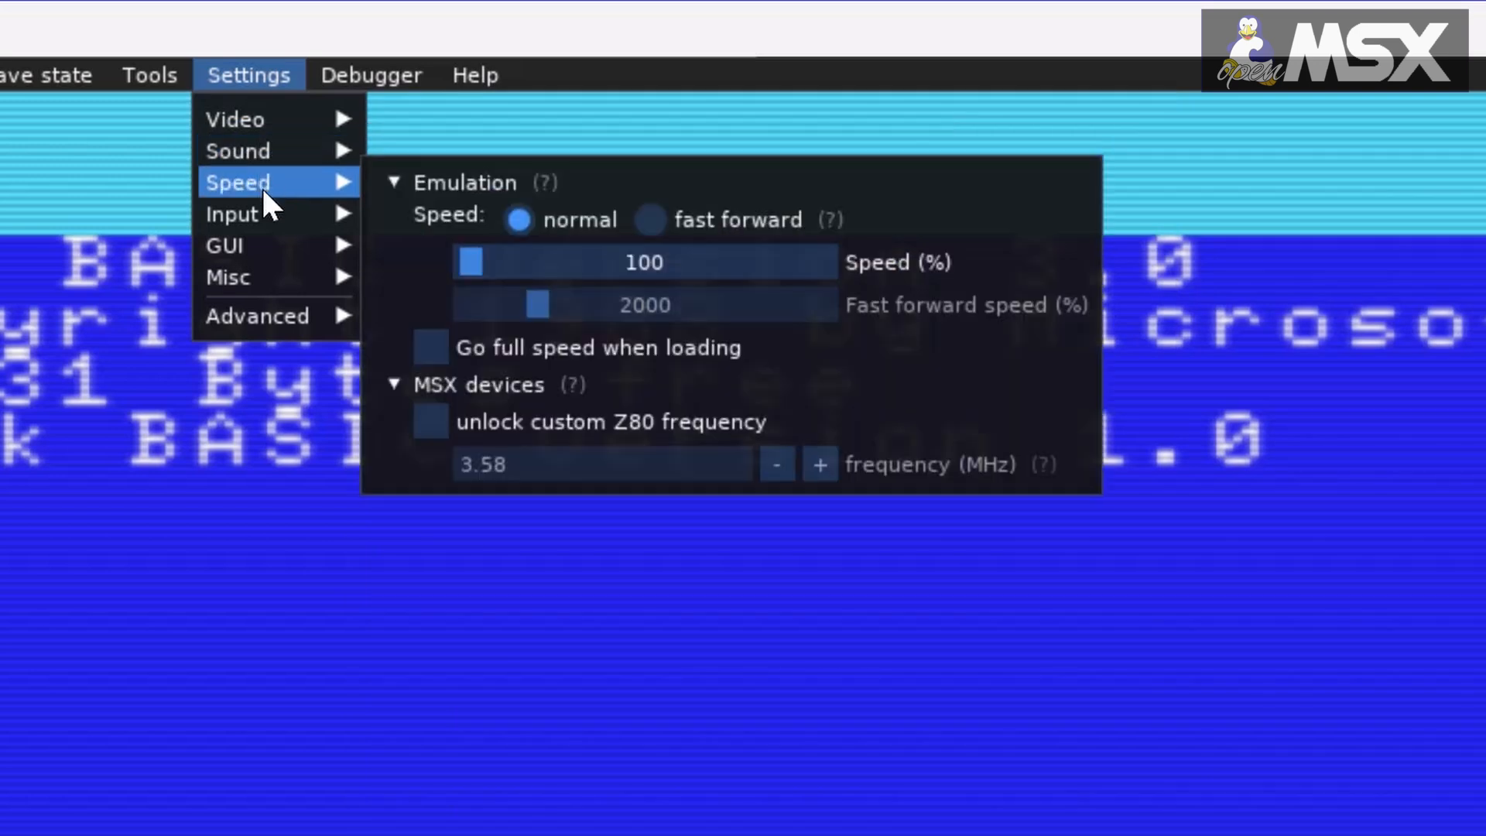
pyautogui.moveTo(256, 246)
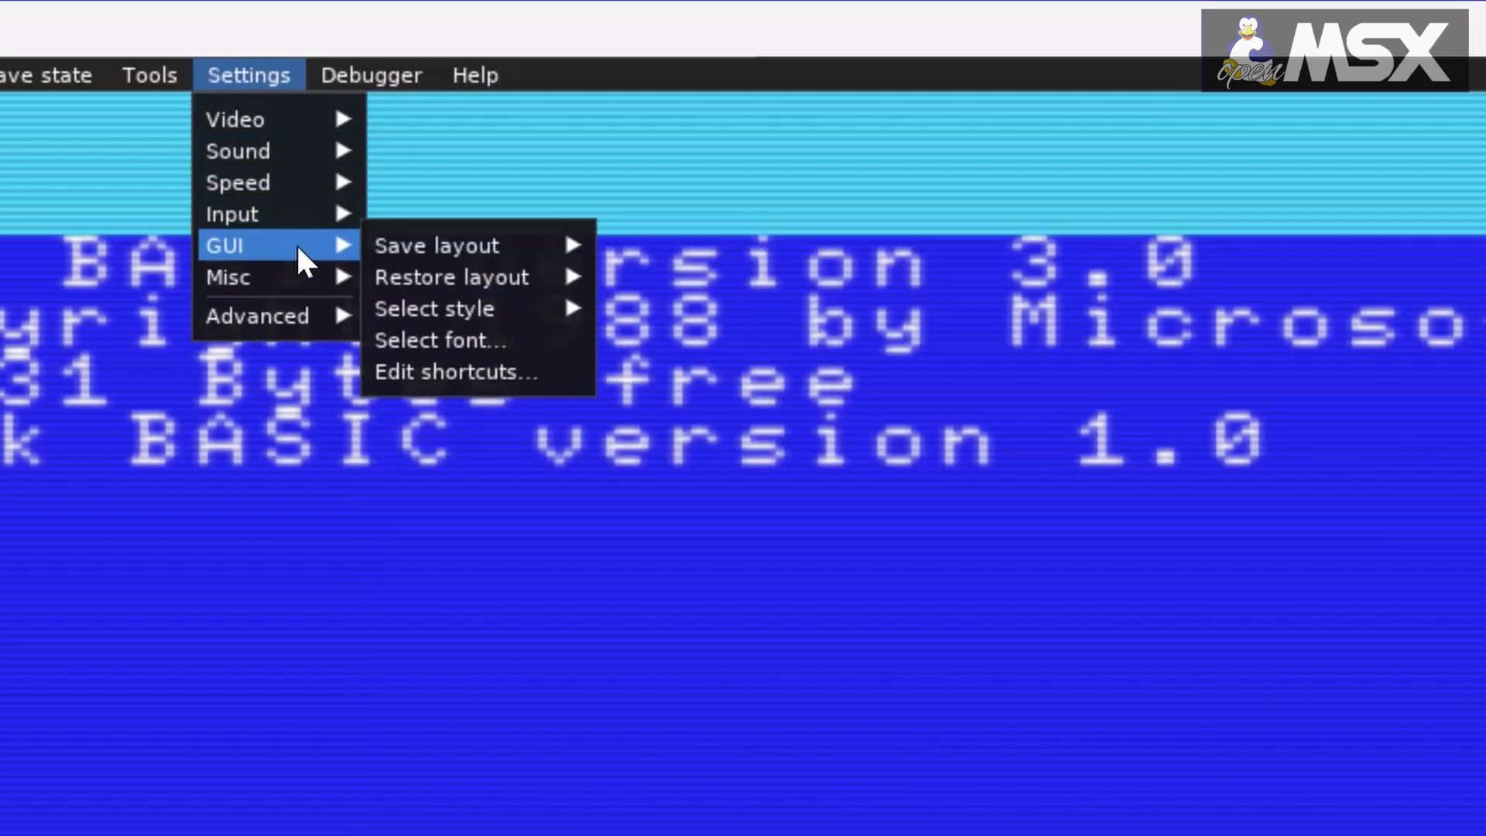
pyautogui.moveTo(297, 271)
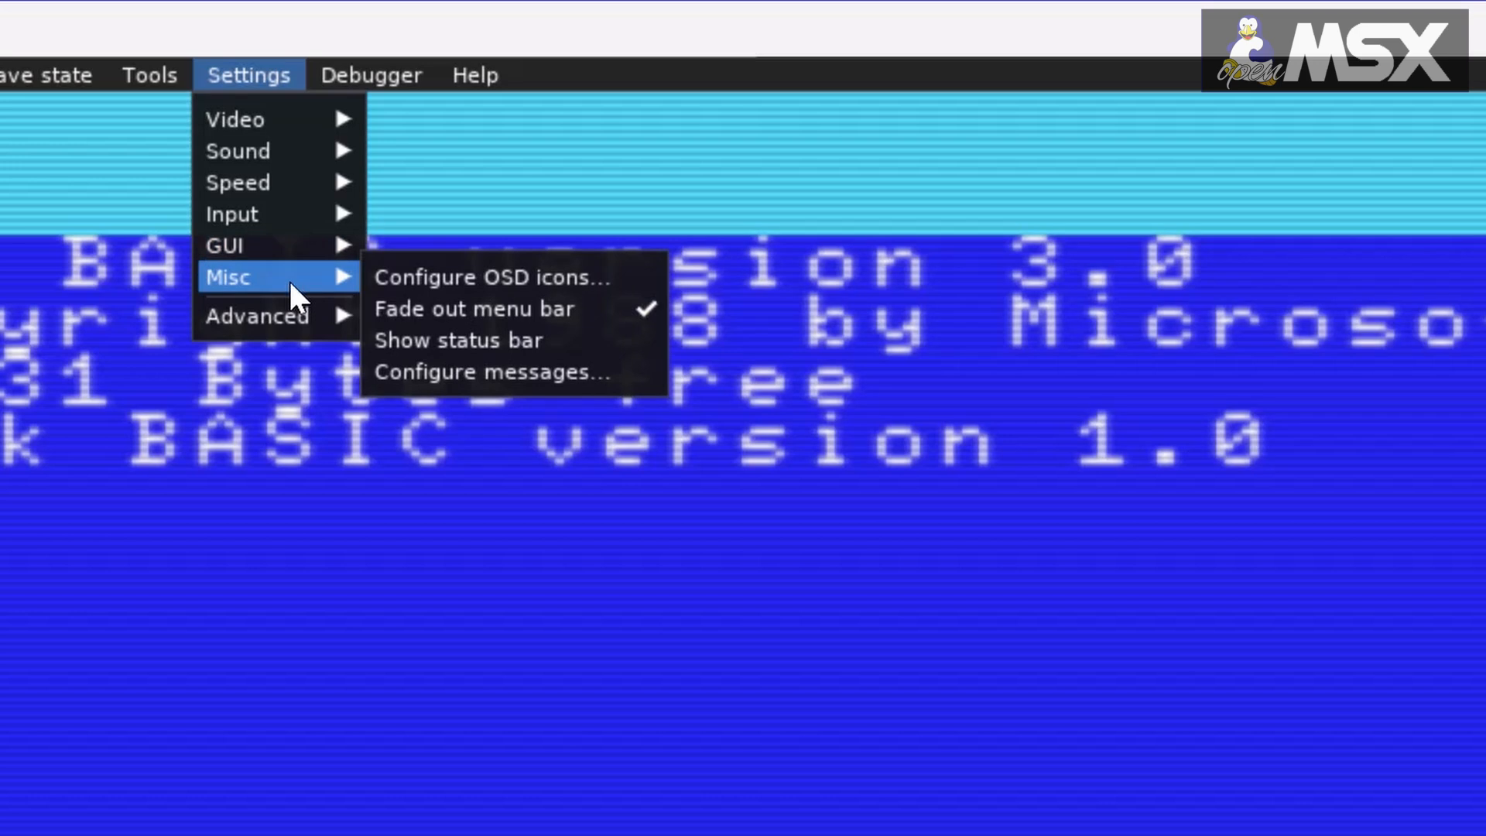
pyautogui.moveTo(290, 300)
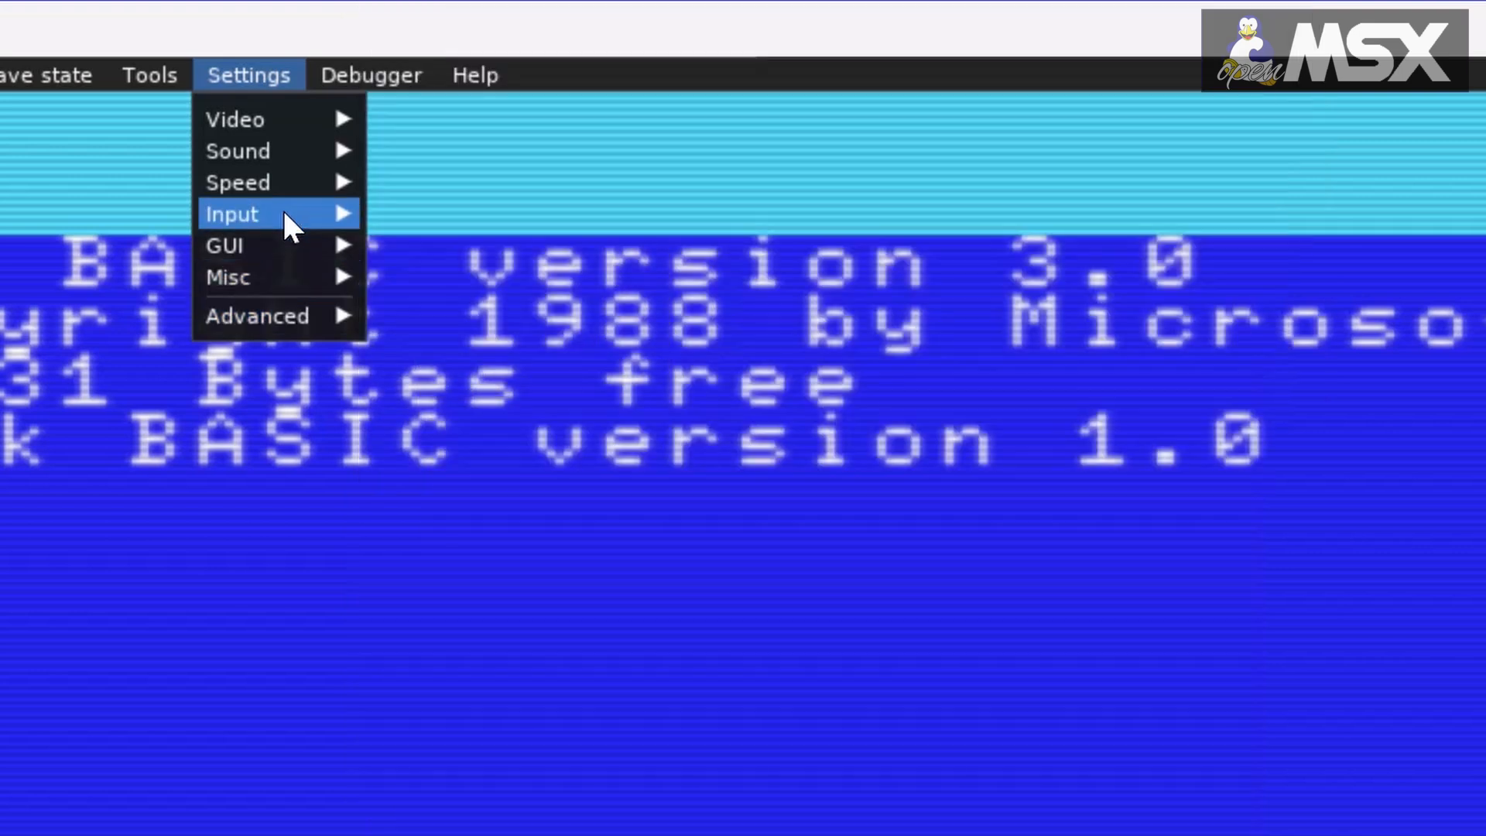
# Step: Try a video scale factor of 3 and return it to 4
pyautogui.moveTo(254, 122)
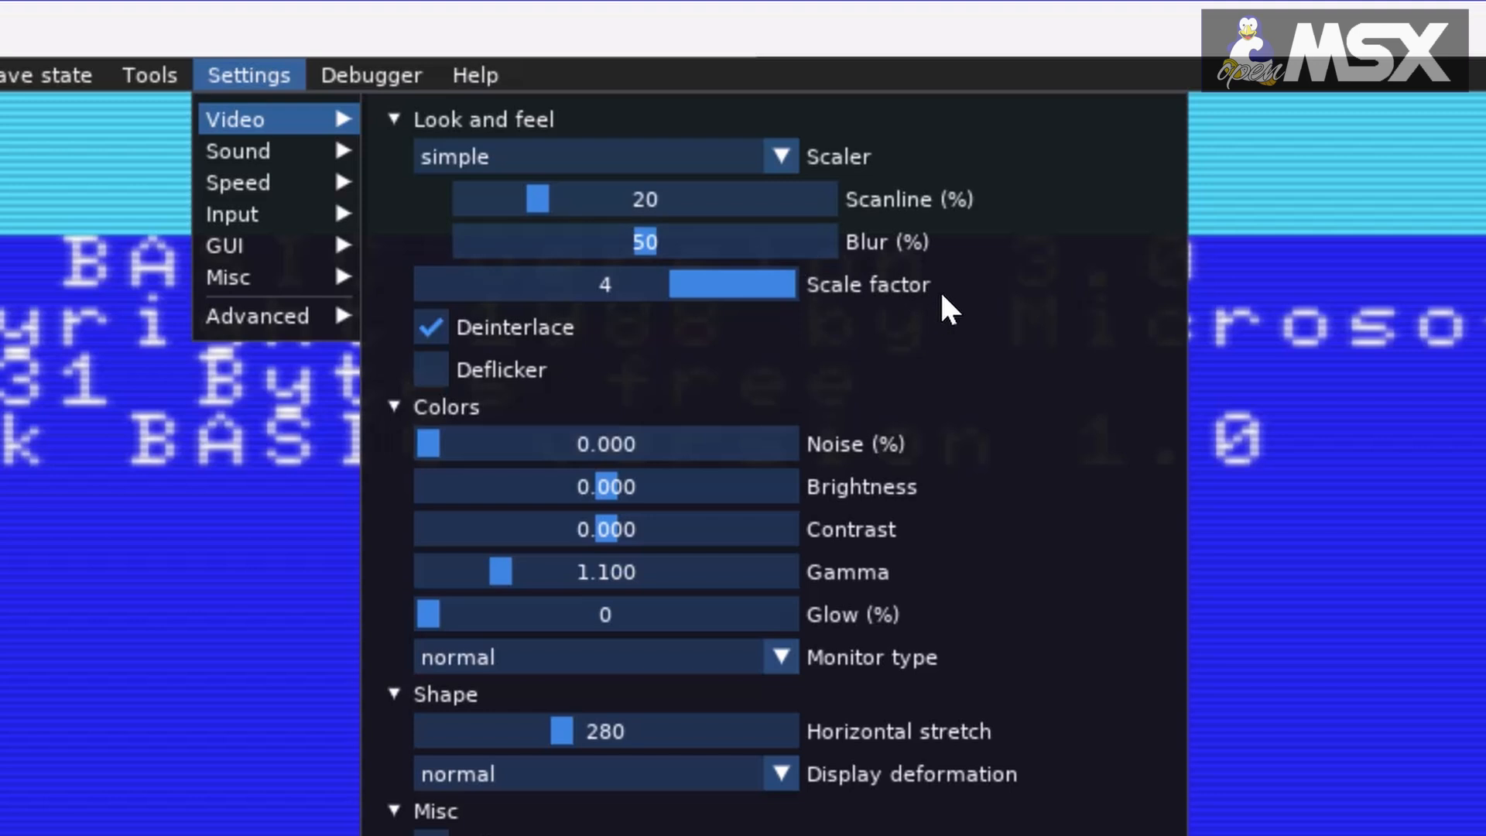
pyautogui.moveTo(783, 298); pyautogui.dragTo(568, 292)
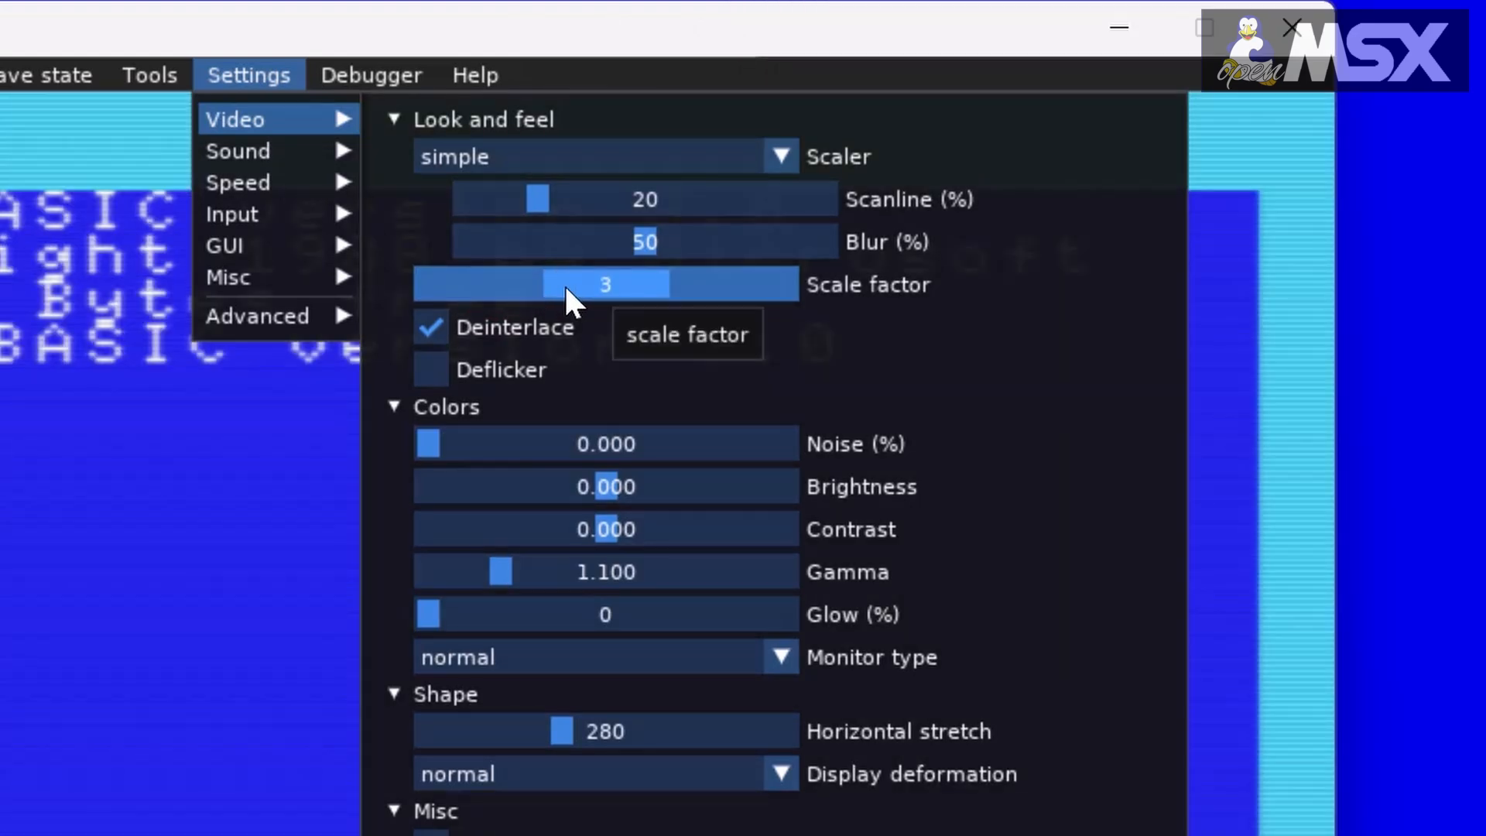
pyautogui.moveTo(685, 298); pyautogui.dragTo(712, 291)
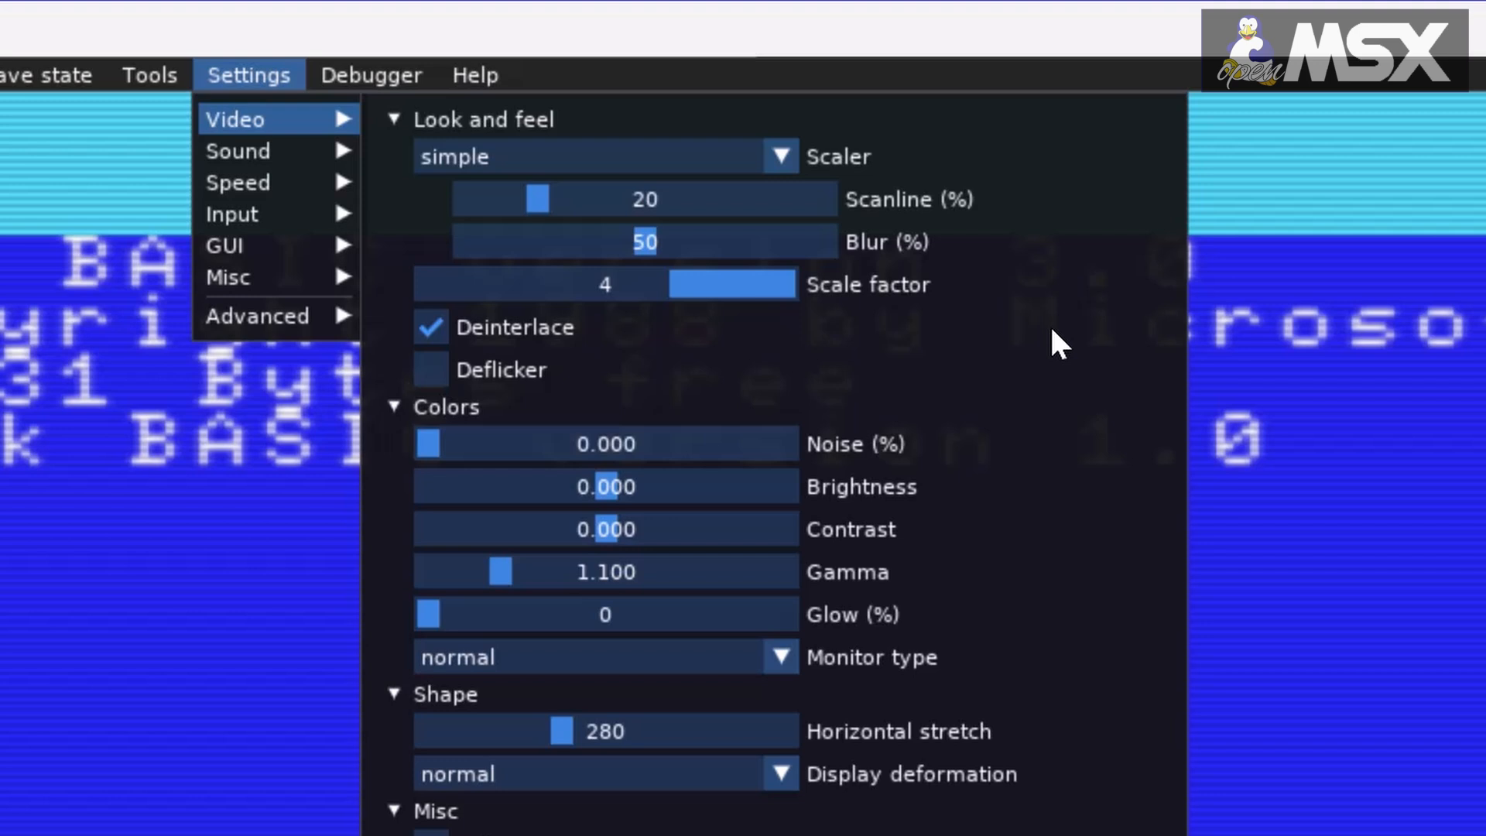
# Step: Set the video scanline effect to 100 %
pyautogui.moveTo(570, 209); pyautogui.dragTo(889, 232)
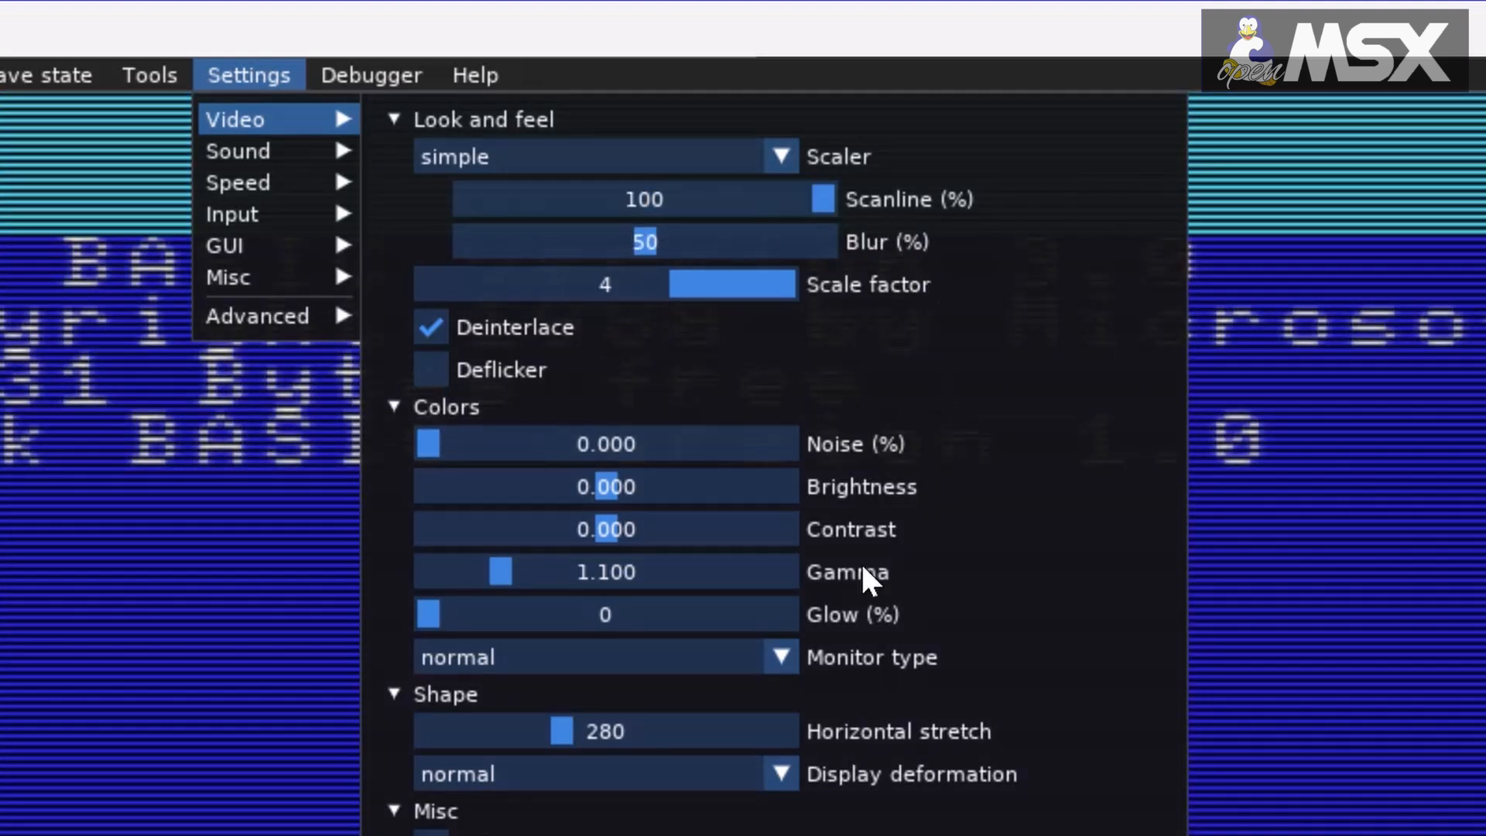
pyautogui.click(601, 778)
pyautogui.click(597, 774)
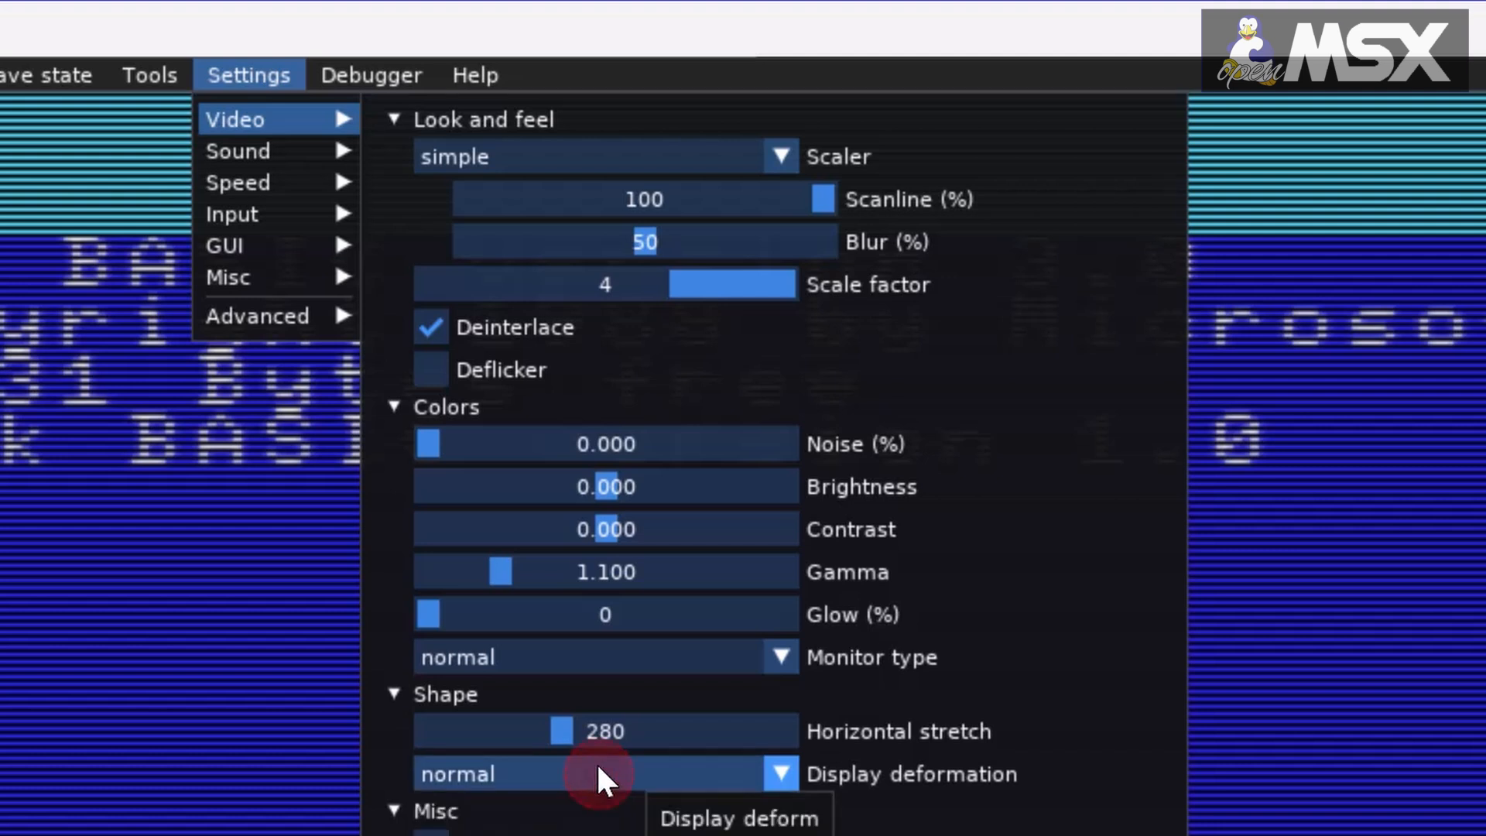
# Step: Change the monitor type to monochrome green bright and close the video settings to view the screen
pyautogui.click(591, 654)
pyautogui.scroll(-2, 602, 750)
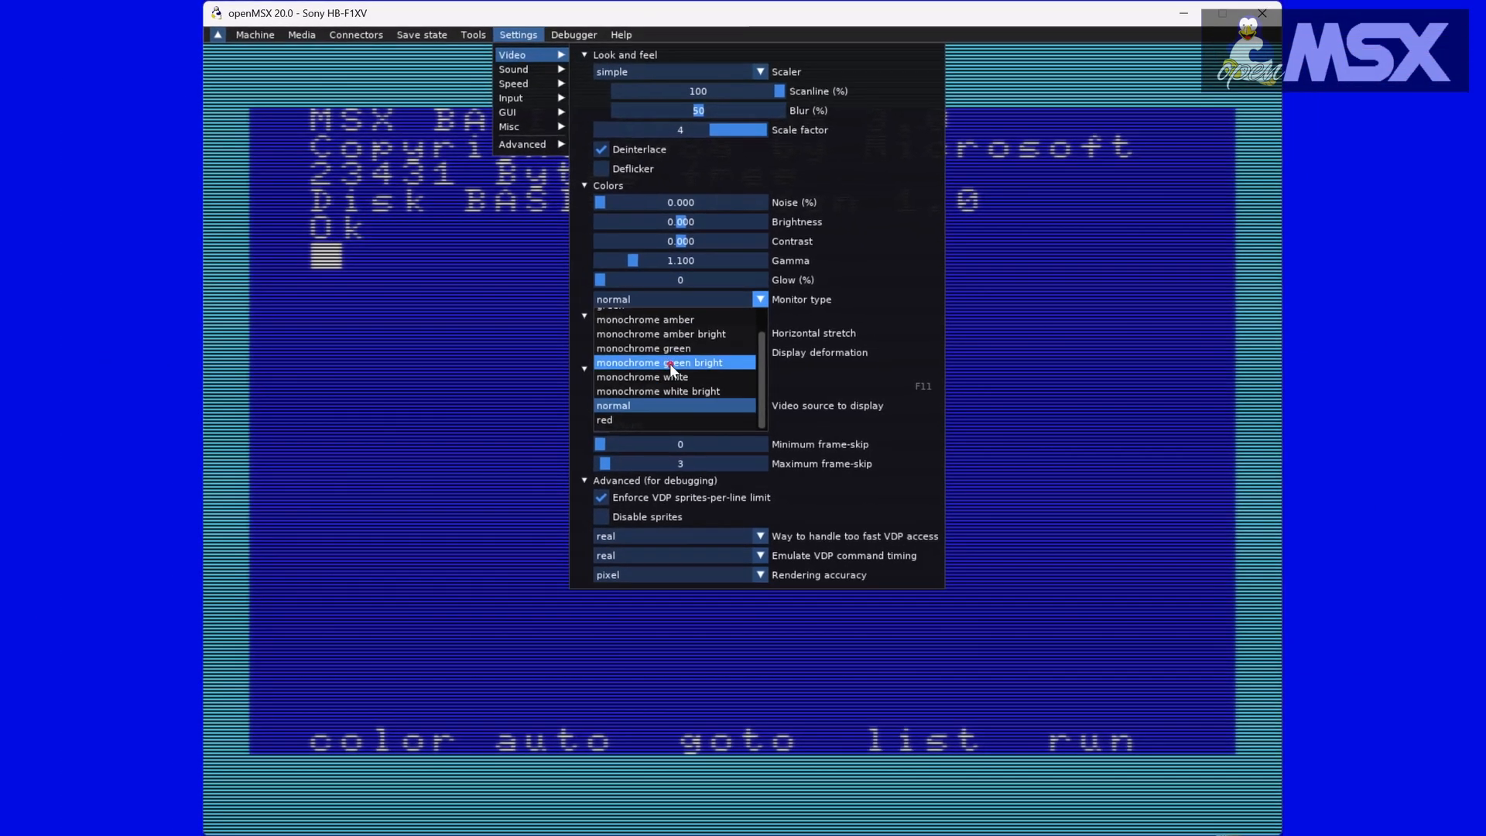
pyautogui.click(671, 382)
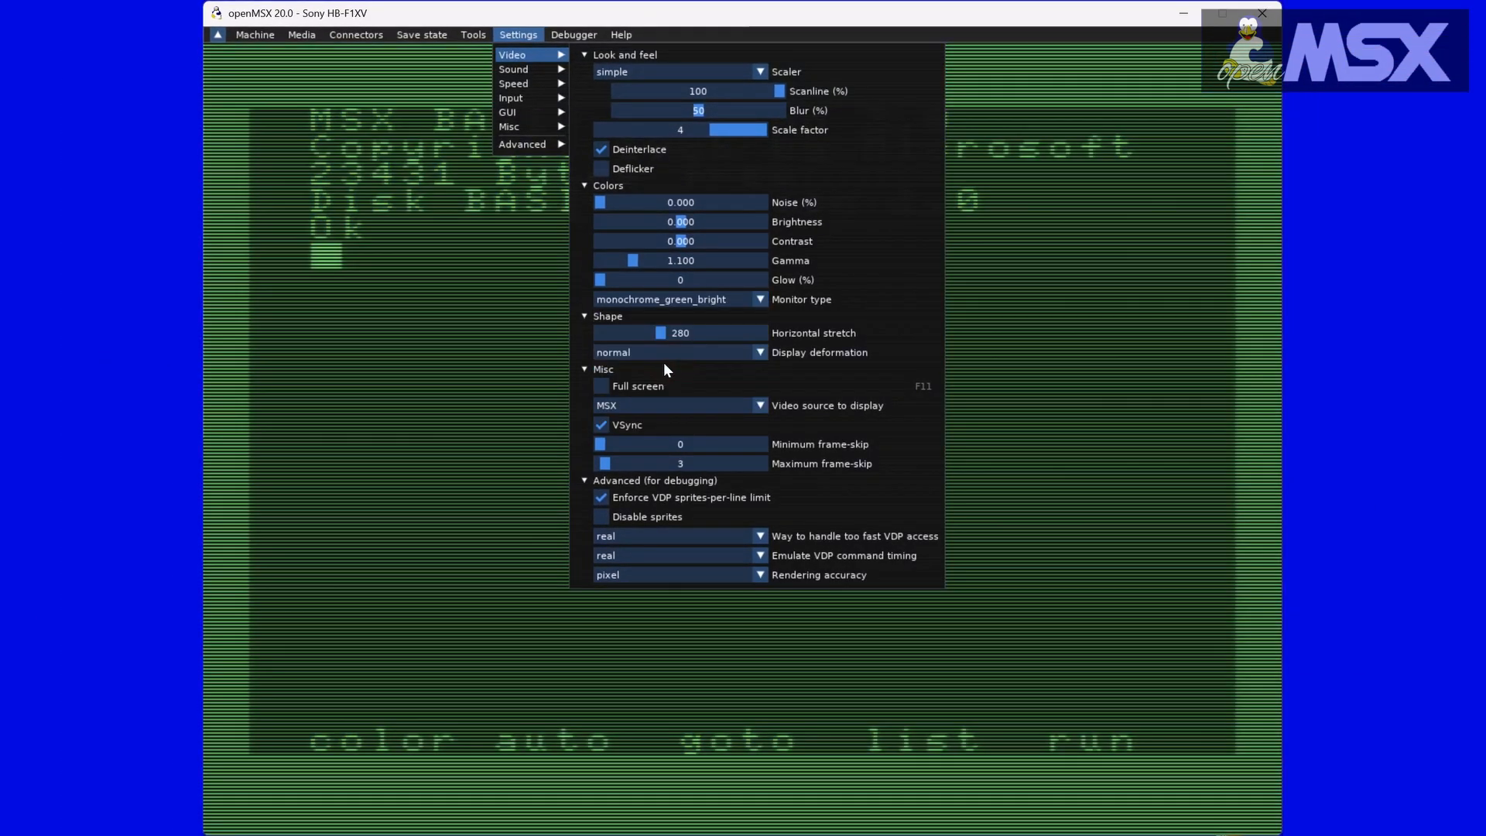
pyautogui.click(448, 361)
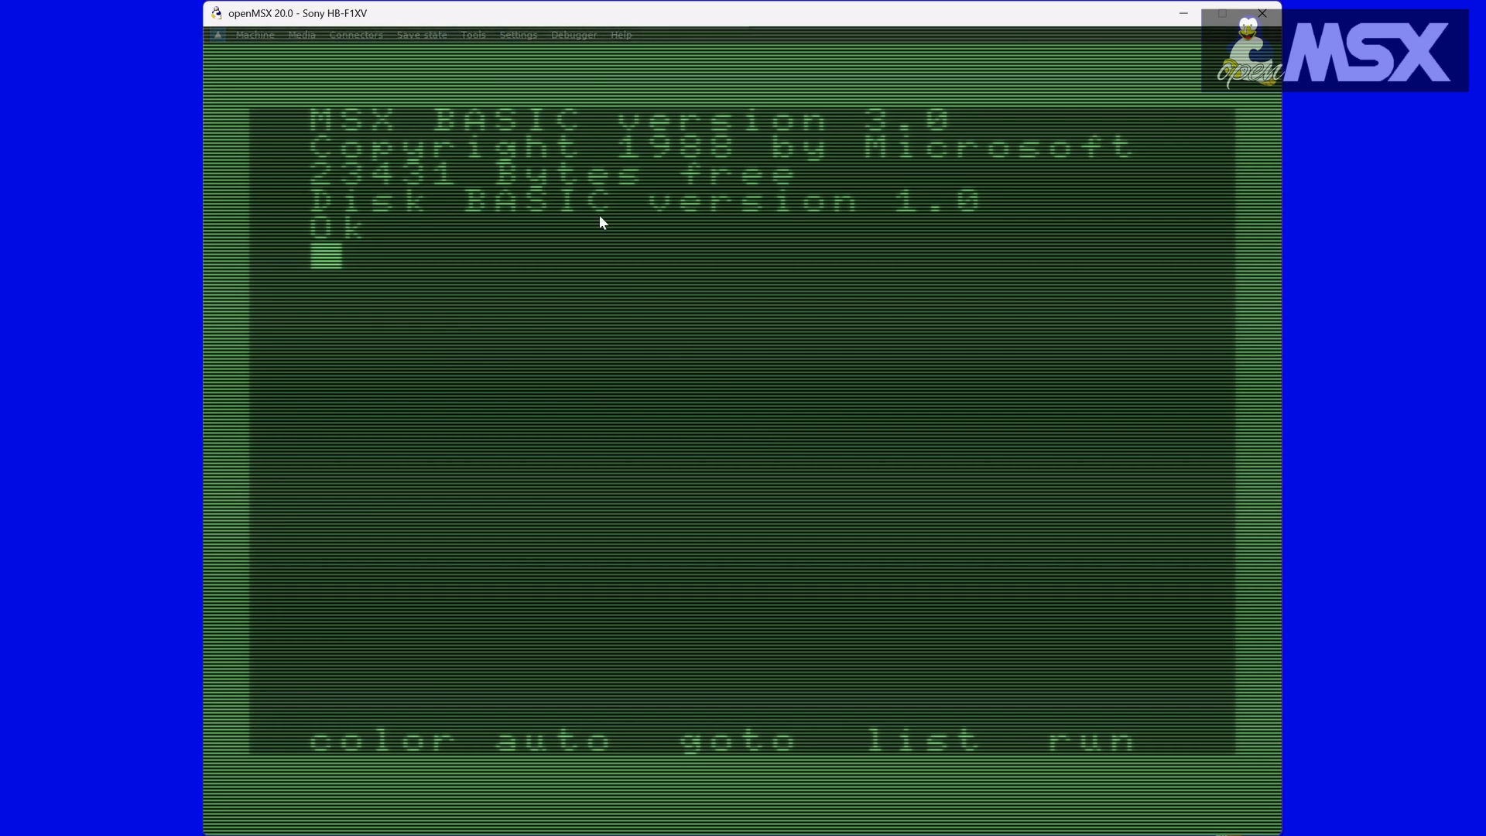
# Step: Restore the monitor type to normal in the video settings
pyautogui.click(523, 35)
pyautogui.moveTo(531, 53)
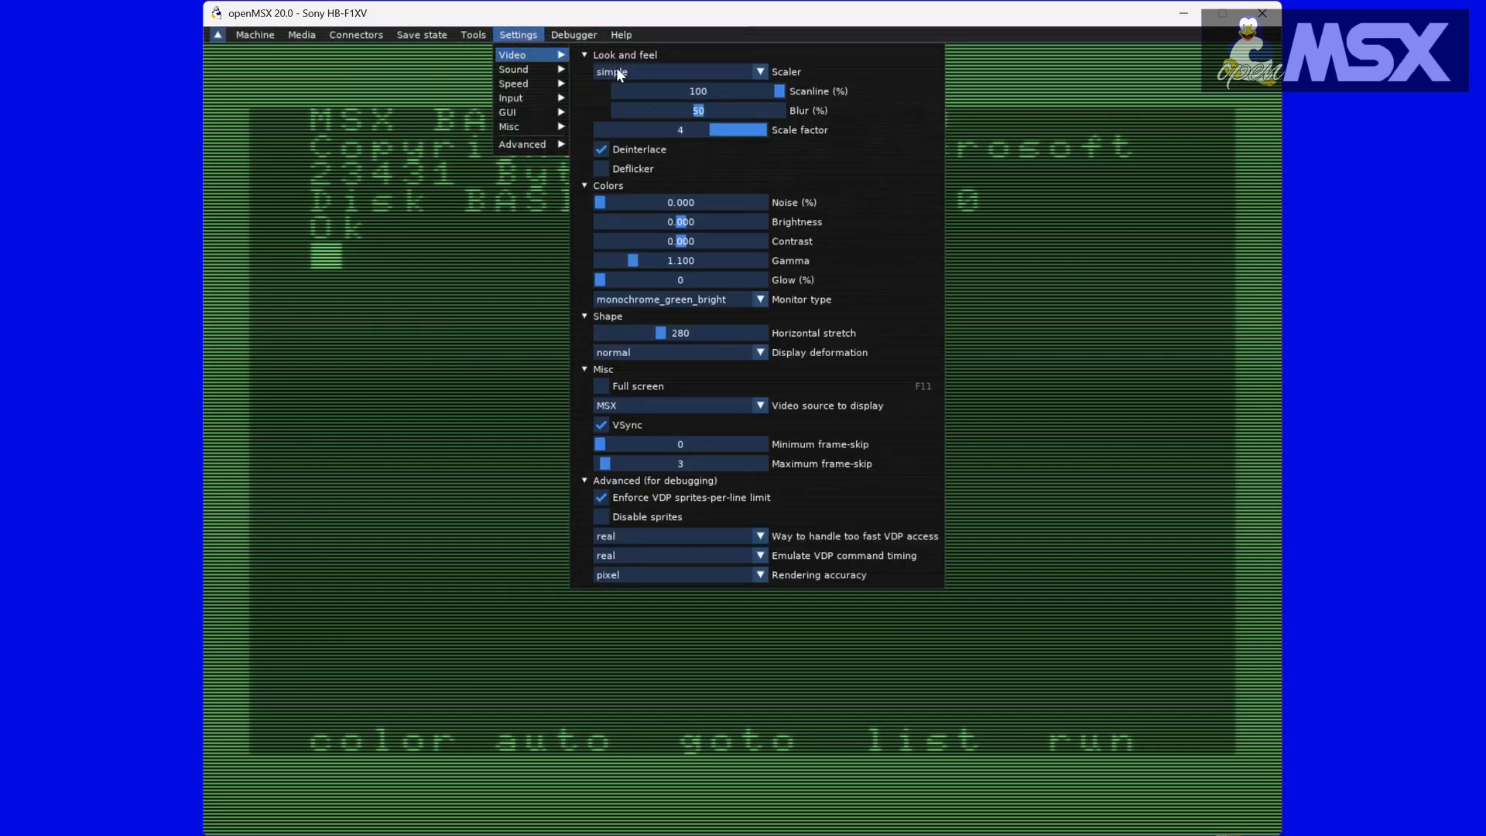
pyautogui.click(681, 302)
pyautogui.scroll(-1, 676, 341)
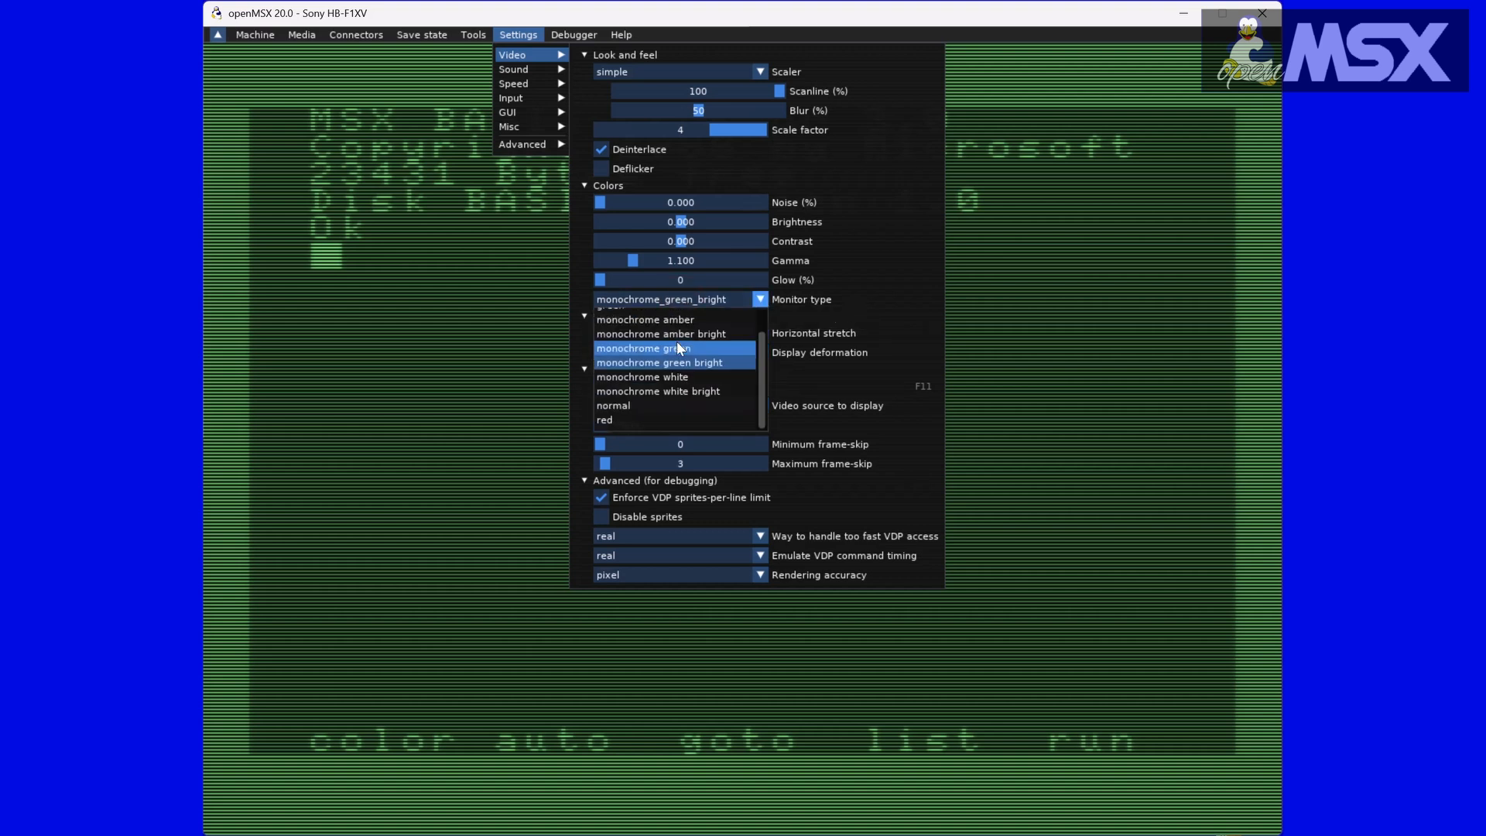
pyautogui.click(629, 405)
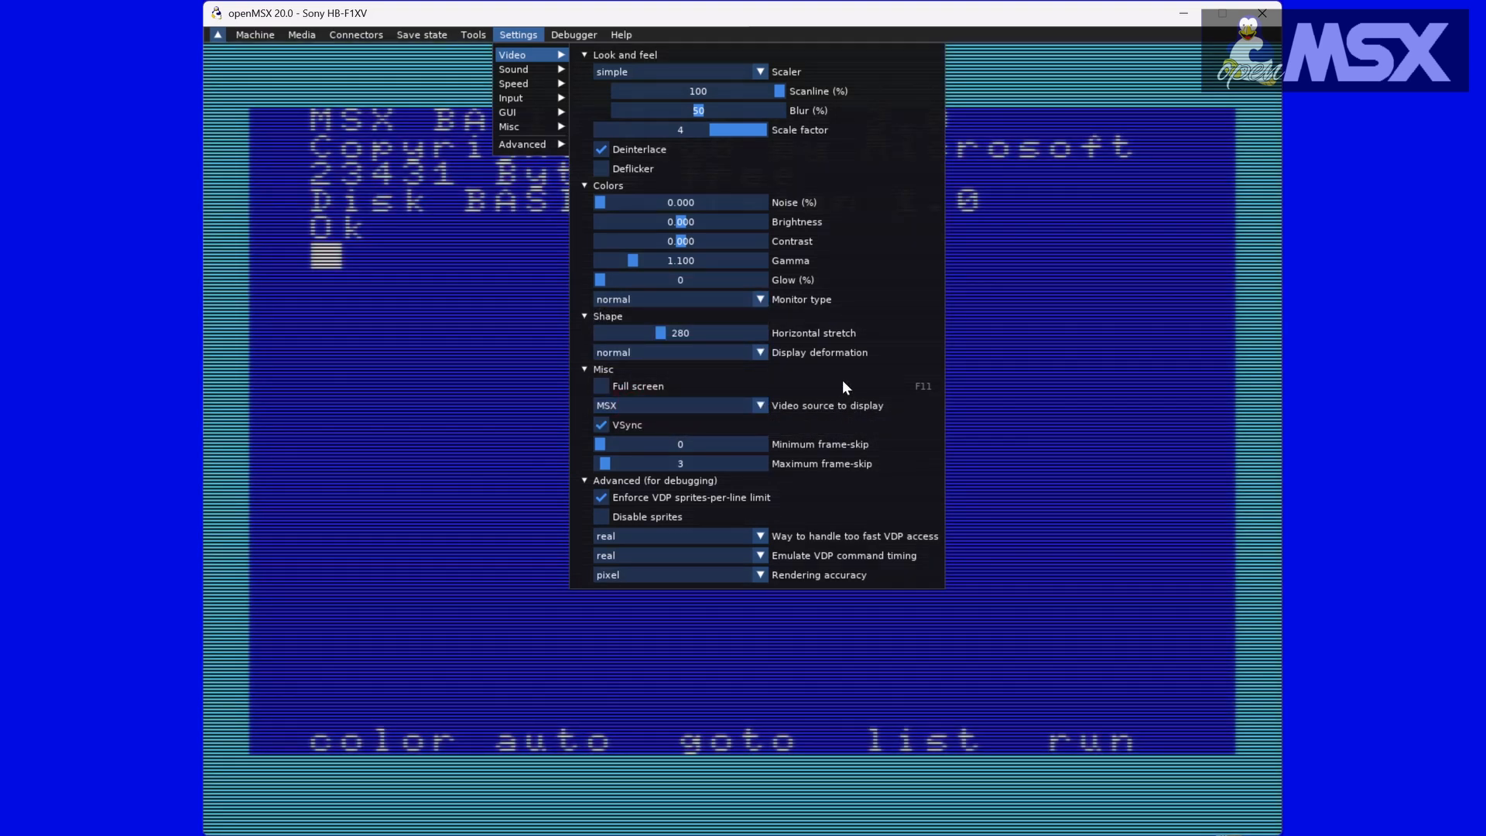
# Step: Change the display deformation to 3d and close the video settings to view the screen
pyautogui.click(749, 356)
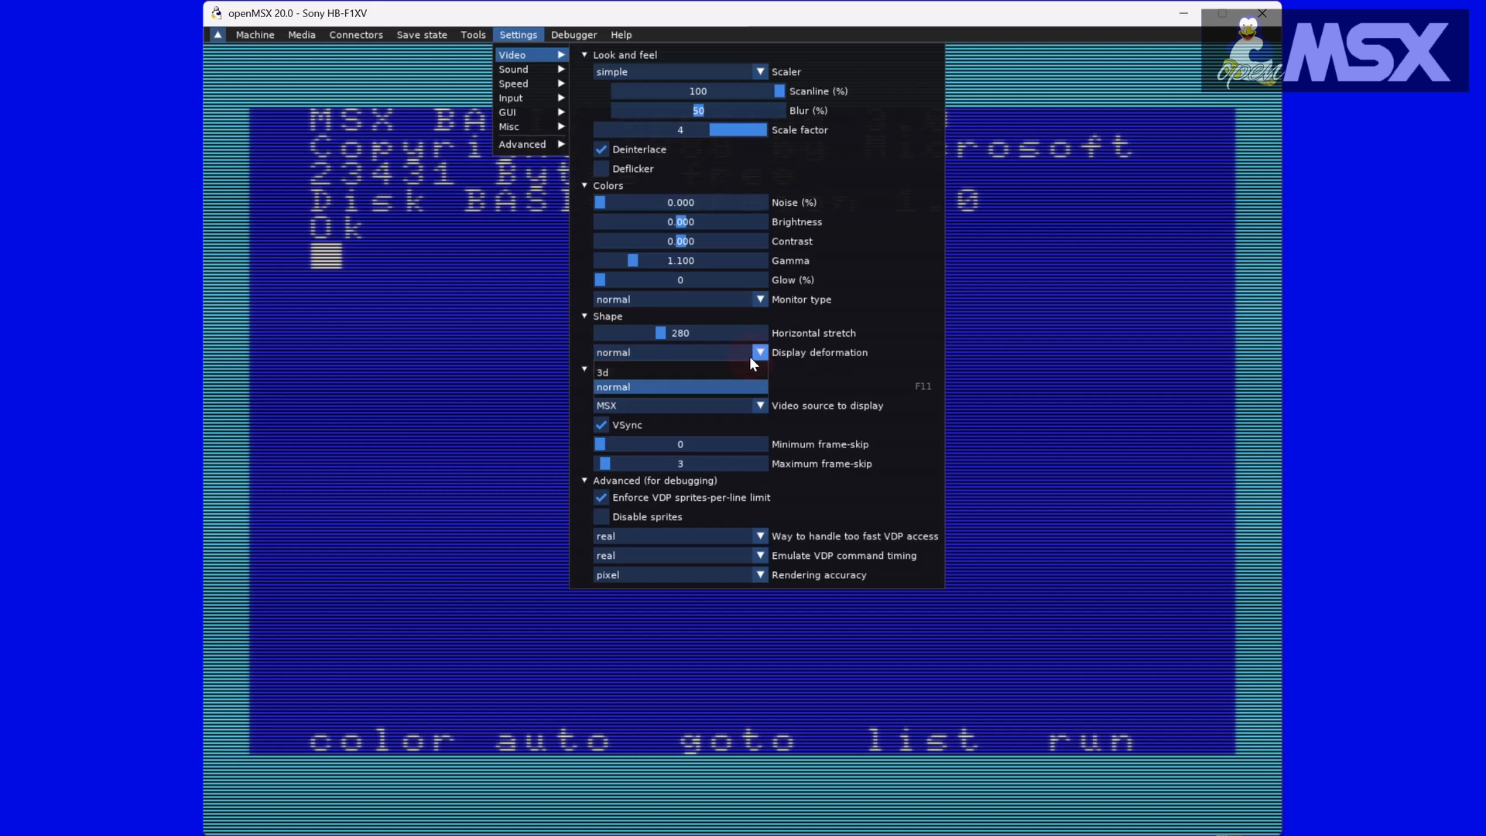
pyautogui.click(685, 366)
pyautogui.click(462, 376)
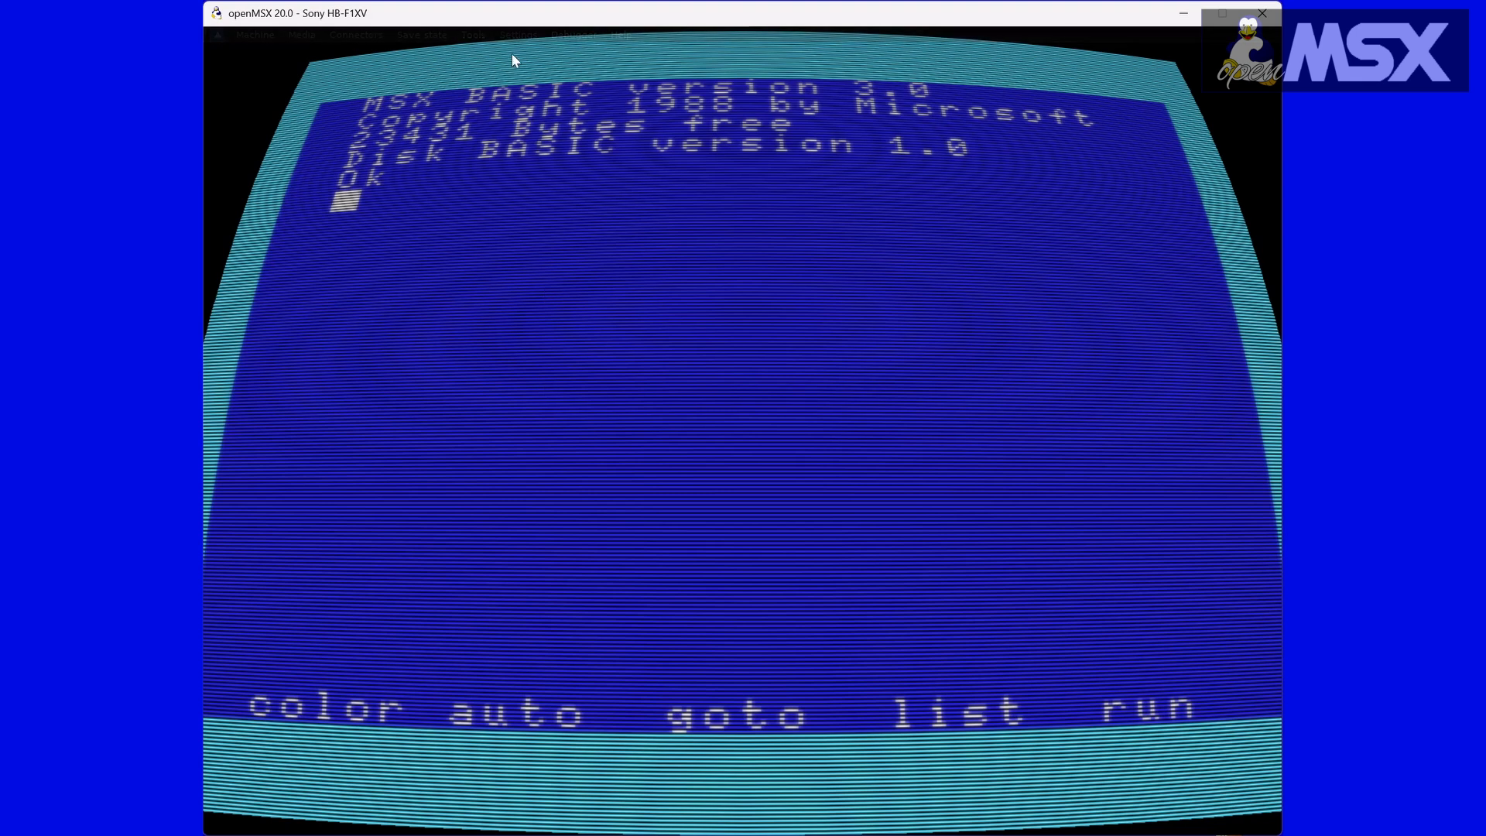
# Step: Restore the display deformation to normal in the video settings
pyautogui.click(520, 34)
pyautogui.moveTo(526, 56)
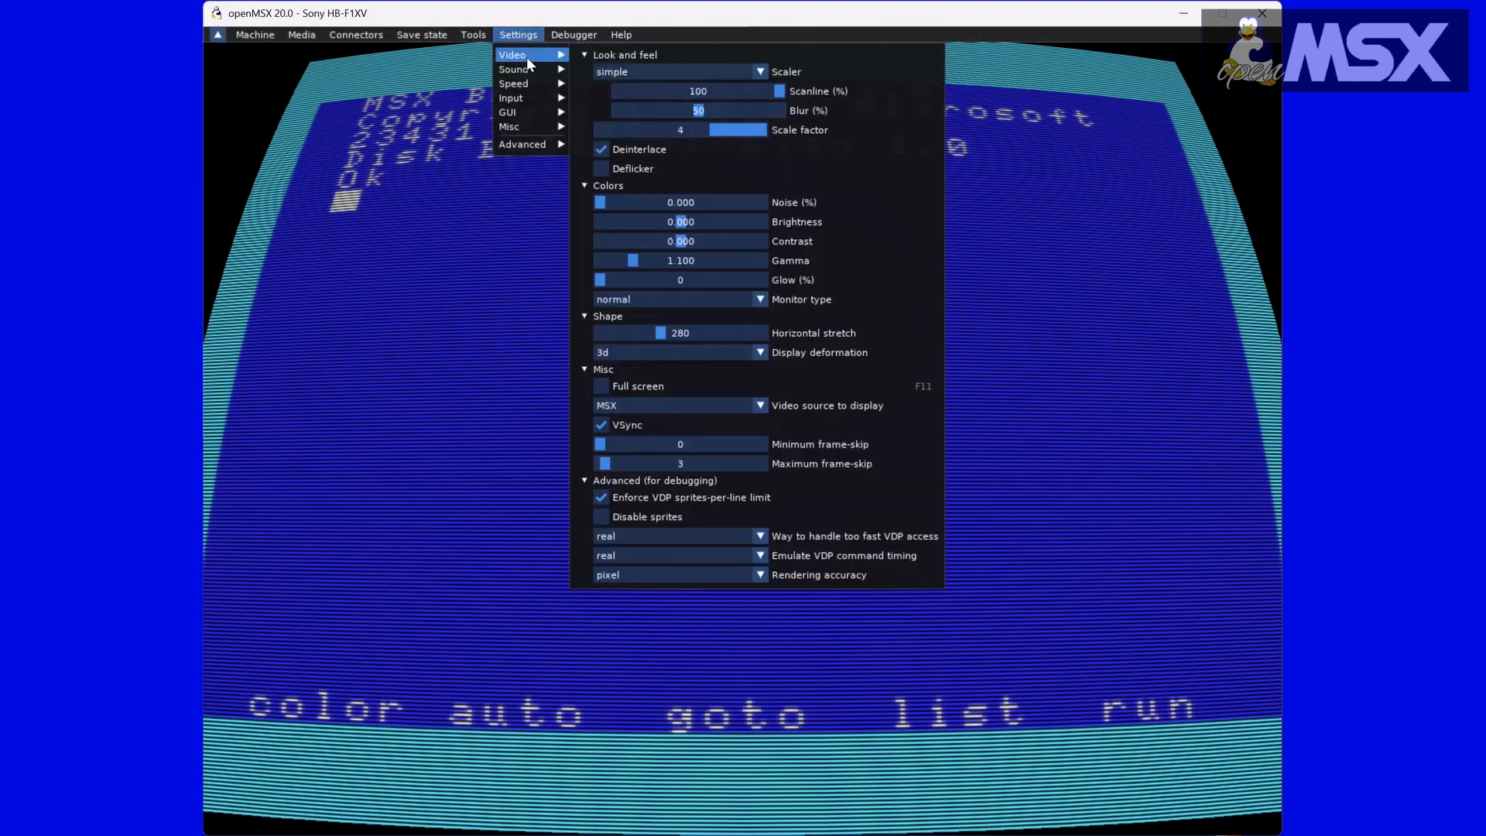
pyautogui.click(687, 355)
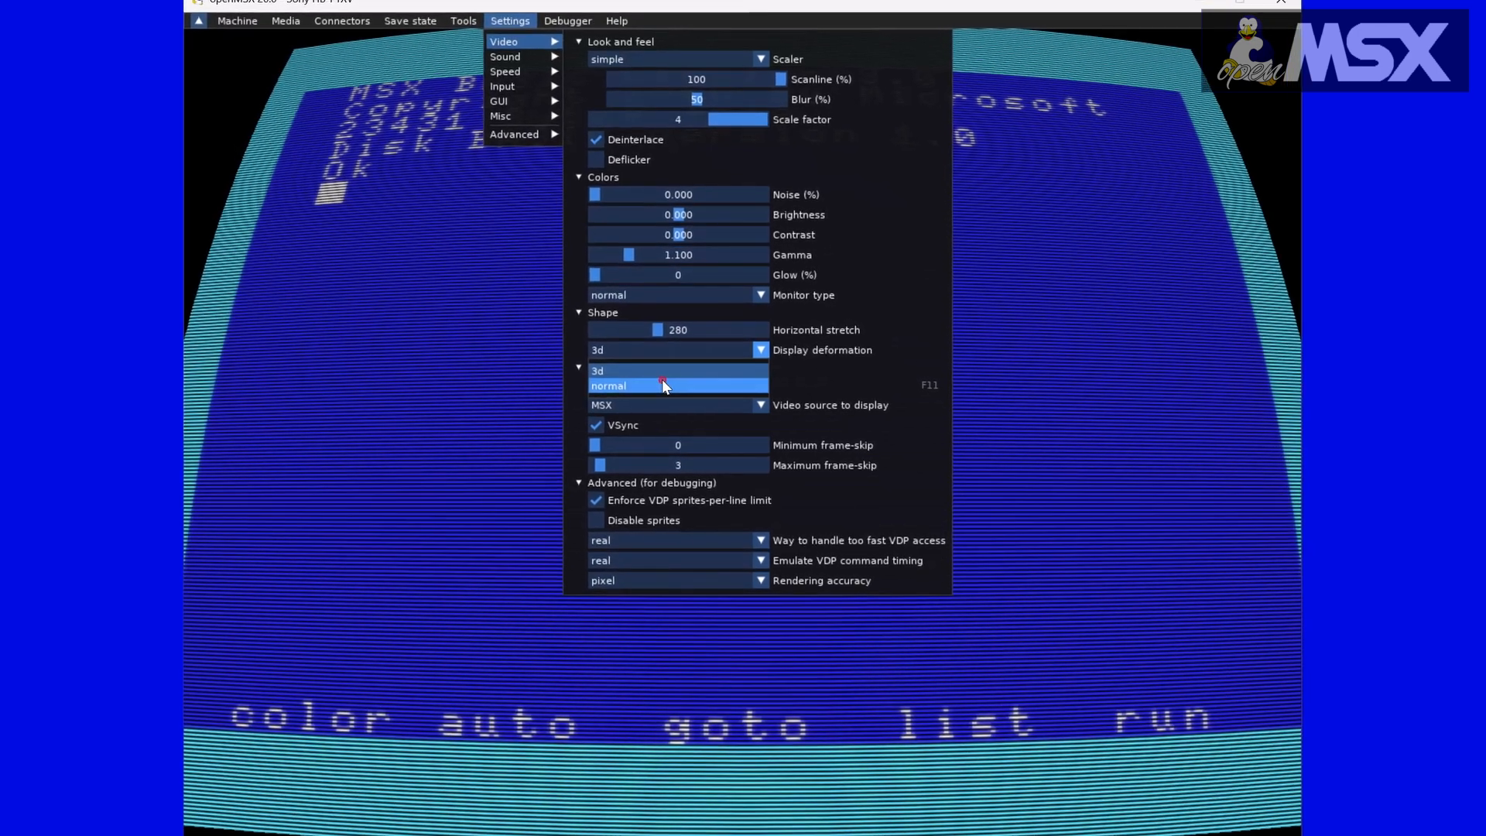
pyautogui.click(665, 386)
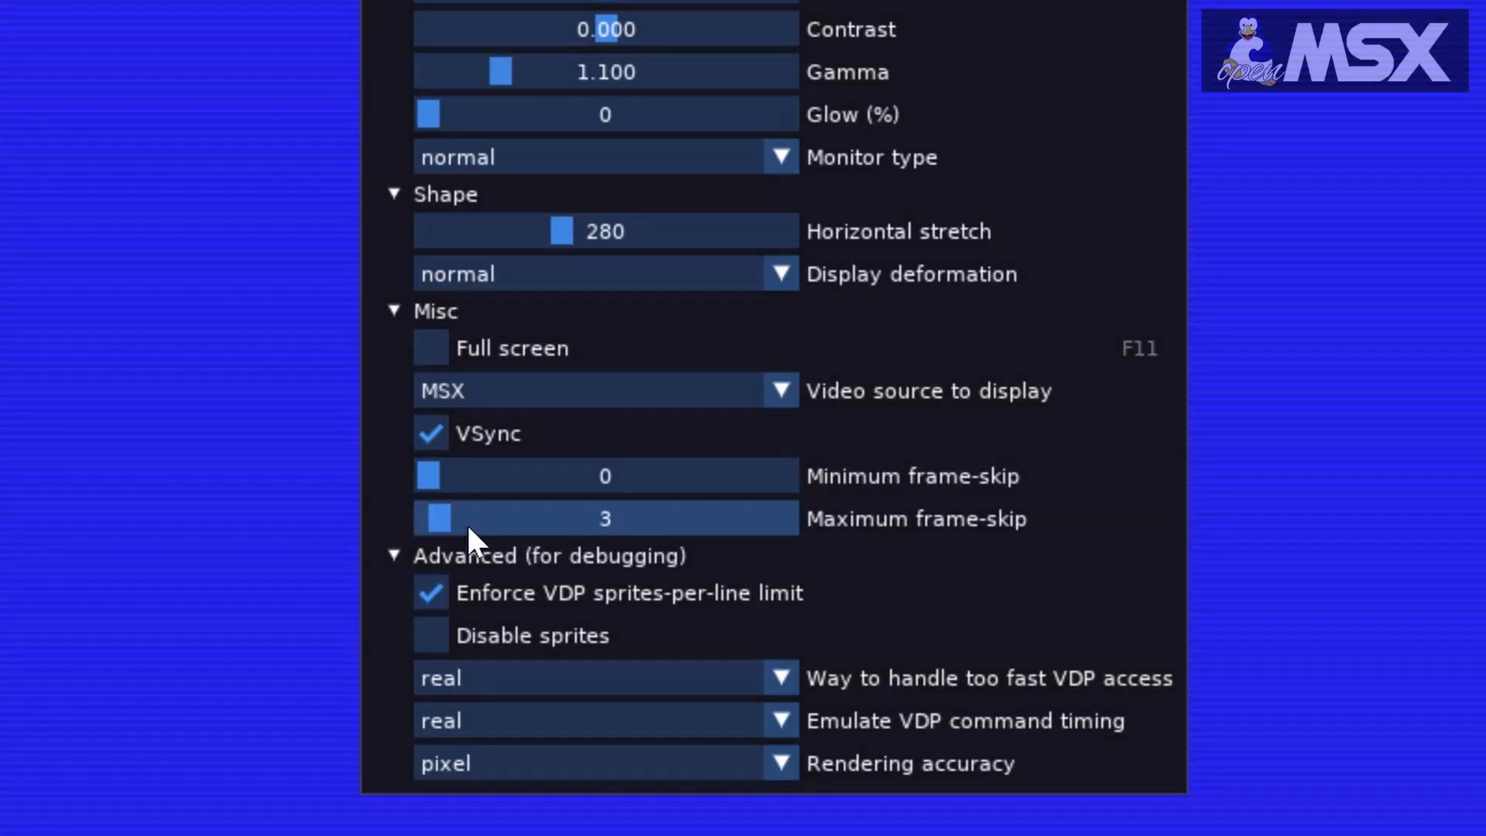
# Step: Turn the VDP sprites-per-line limit enforcement off and back on
pyautogui.click(428, 591)
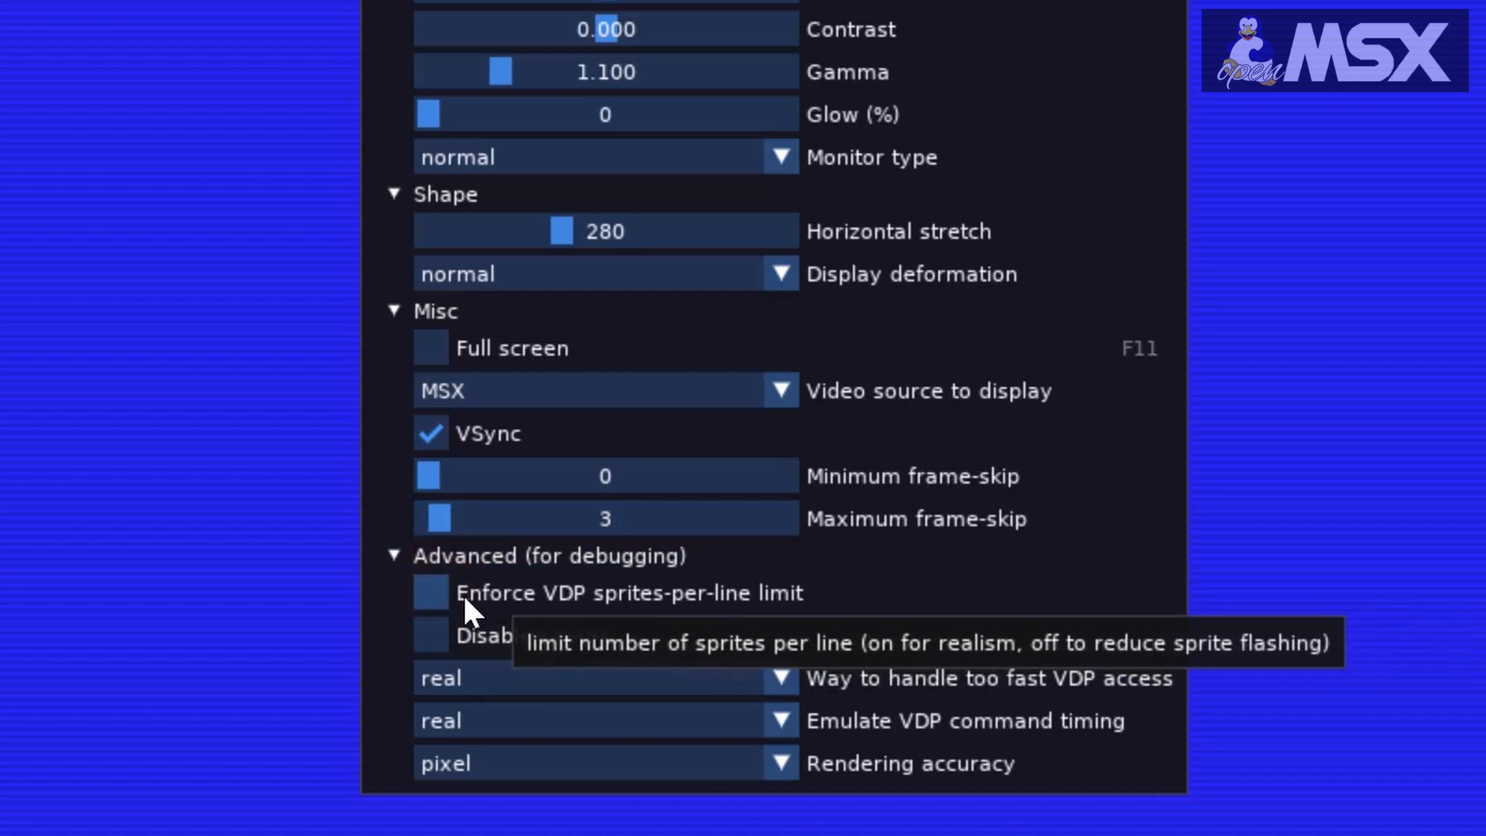
pyautogui.click(438, 596)
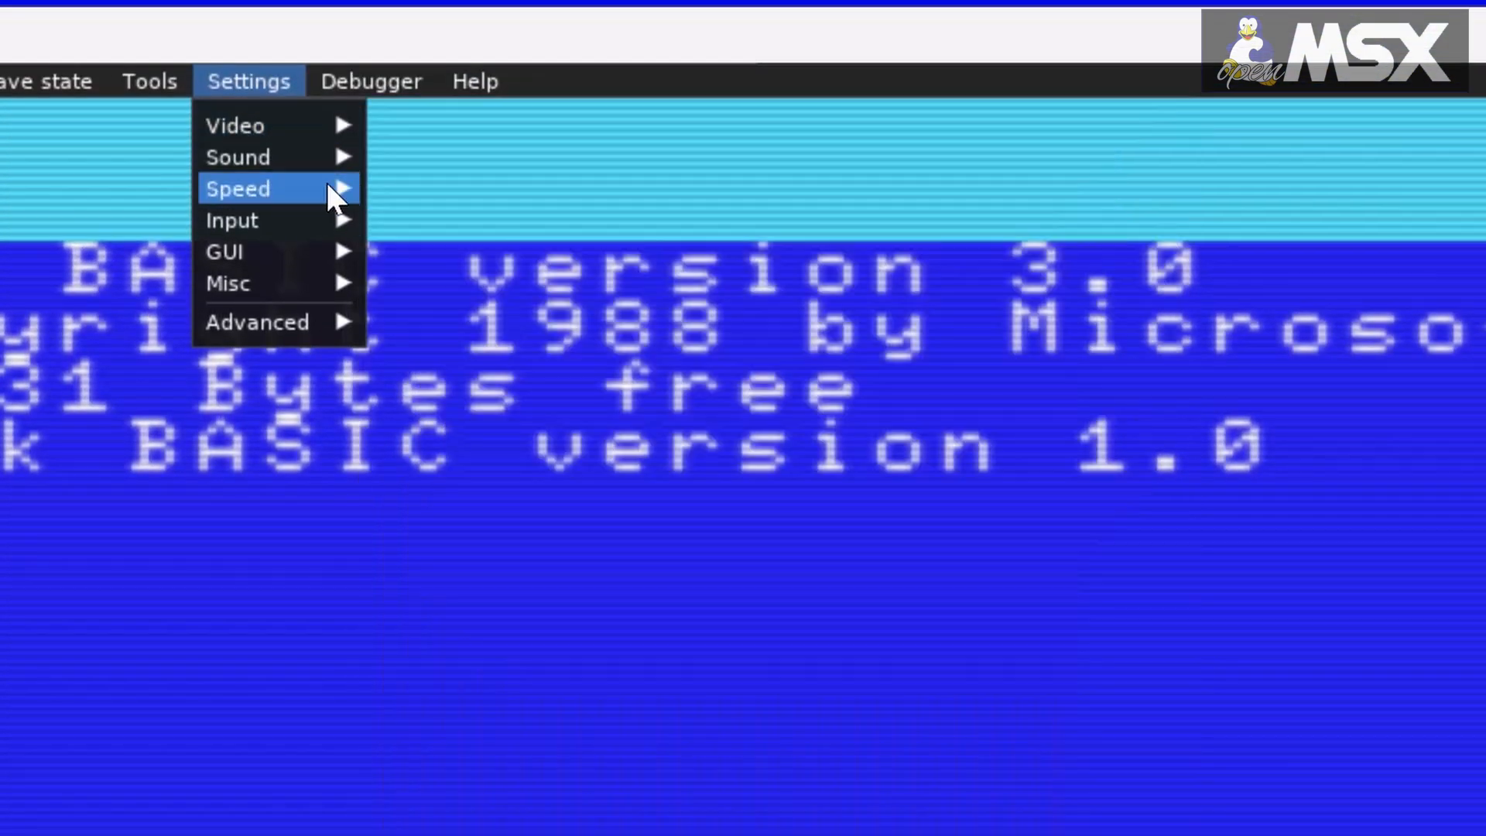
# Step: Examine the sound settings, including the master volume and the available resampler algorithms
pyautogui.moveTo(239, 156)
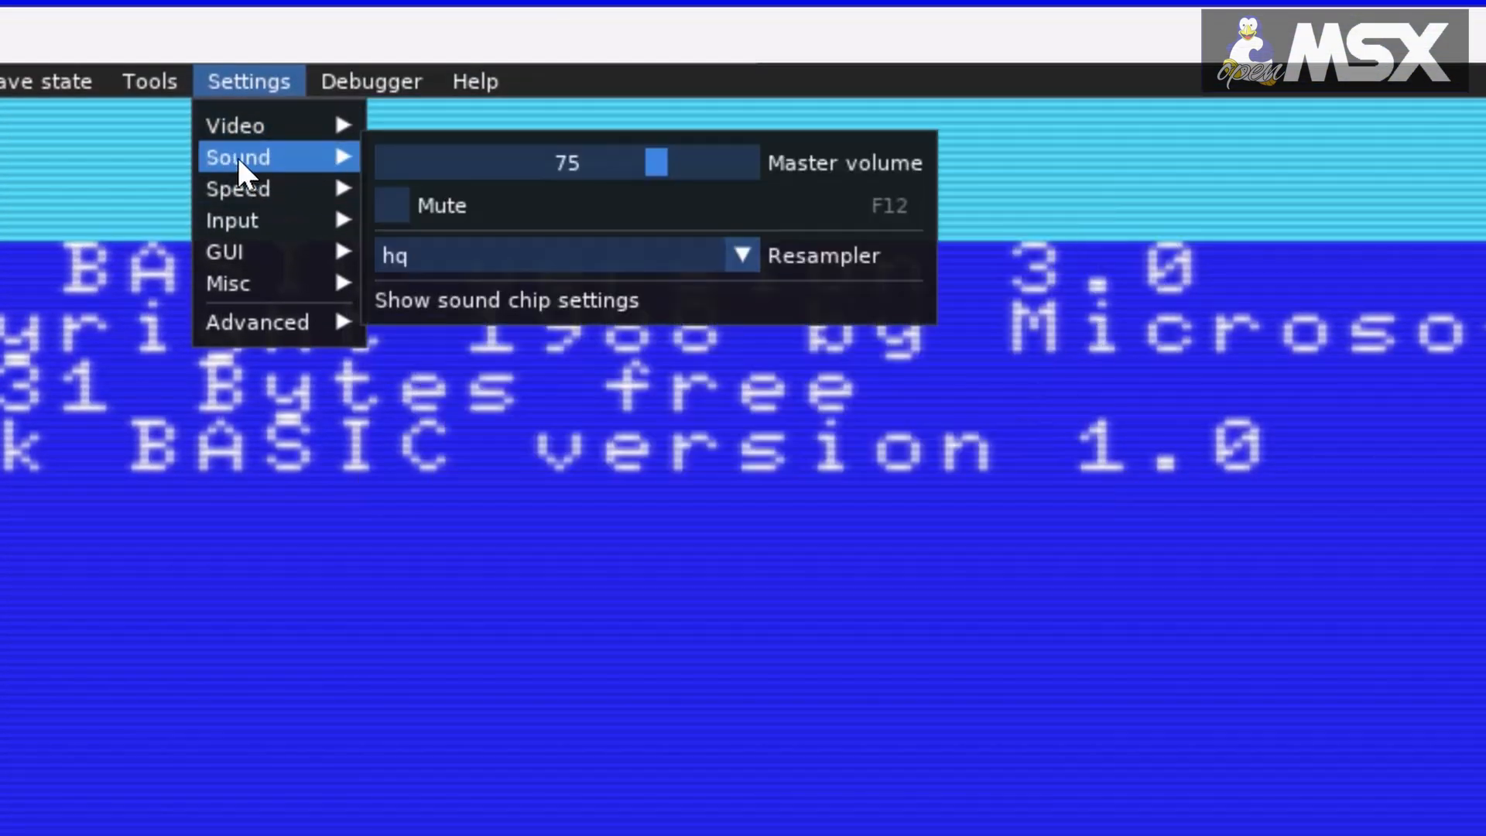
pyautogui.click(656, 160)
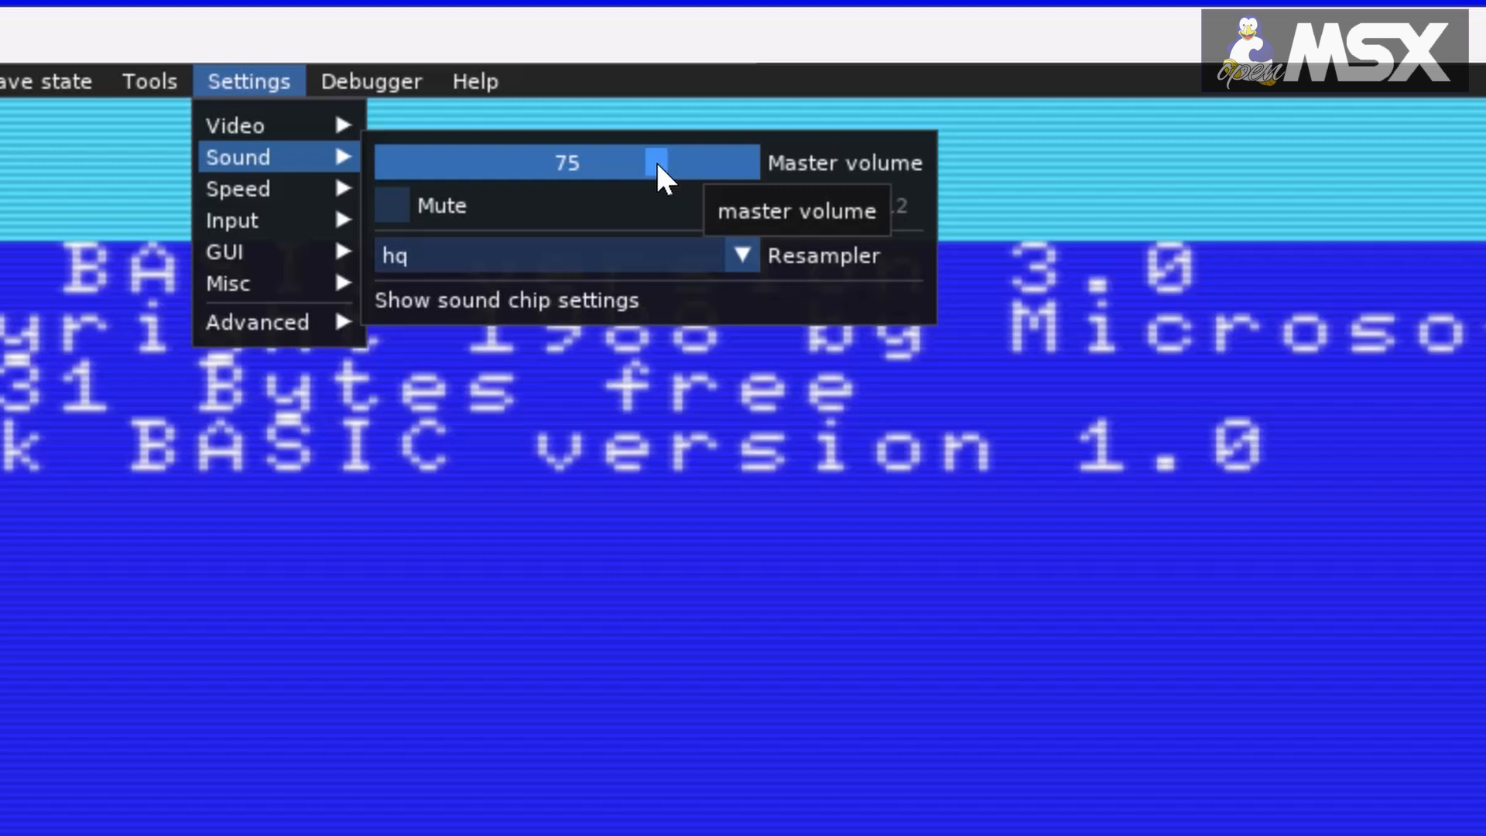
pyautogui.moveTo(657, 164); pyautogui.dragTo(657, 195)
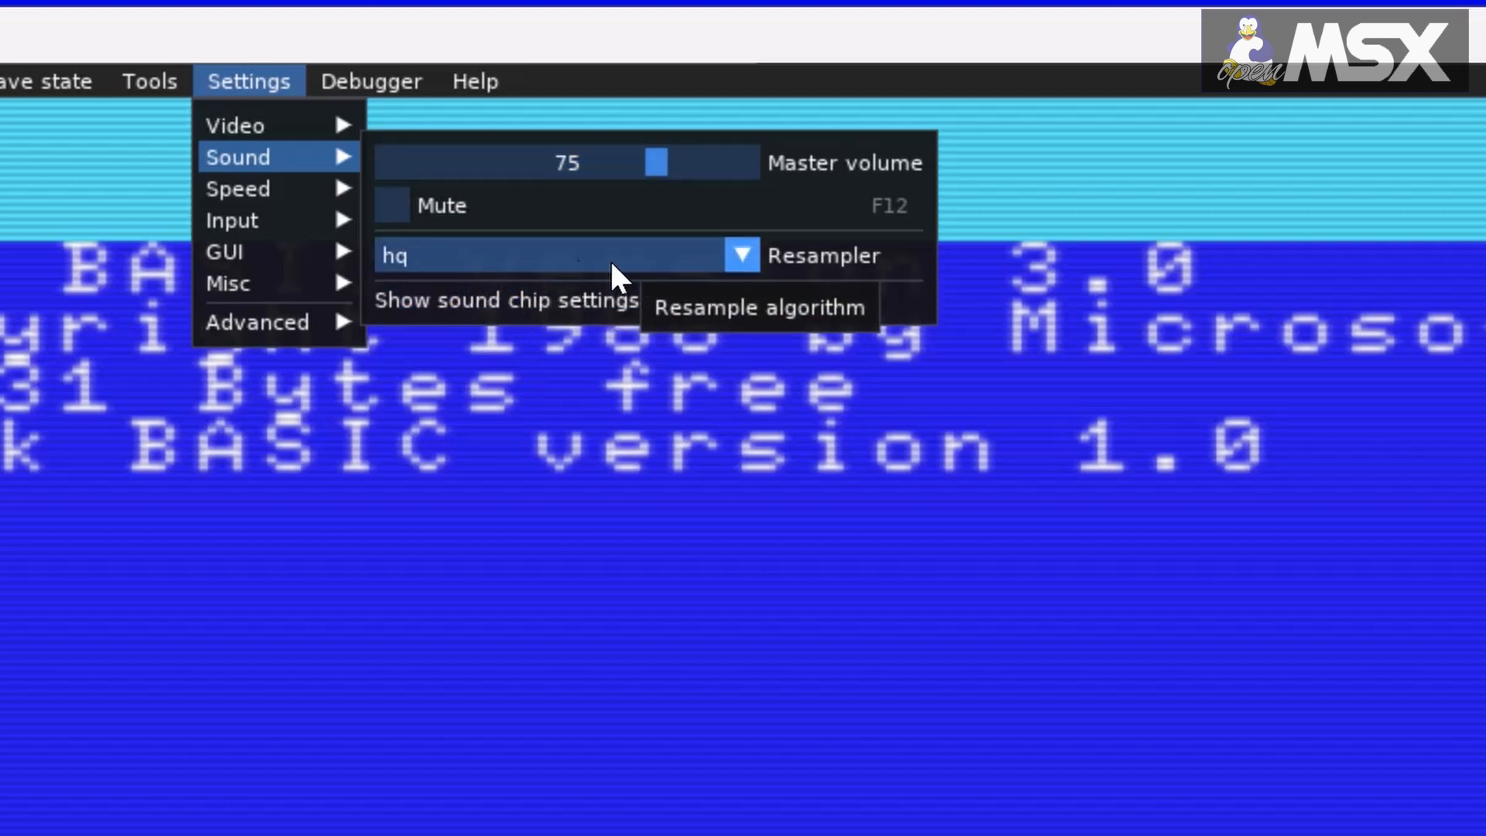
pyautogui.click(741, 257)
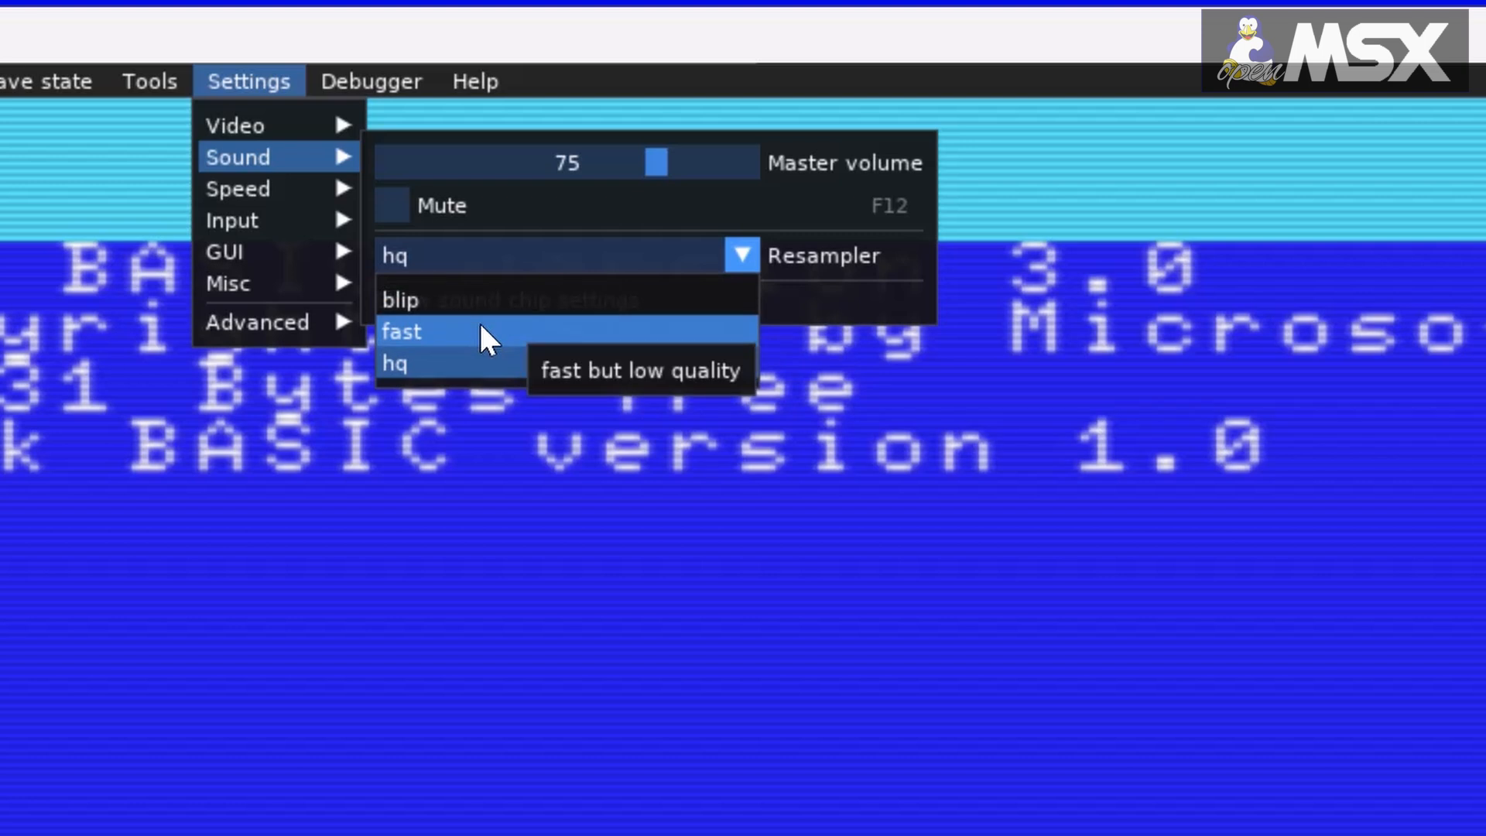
pyautogui.click(696, 261)
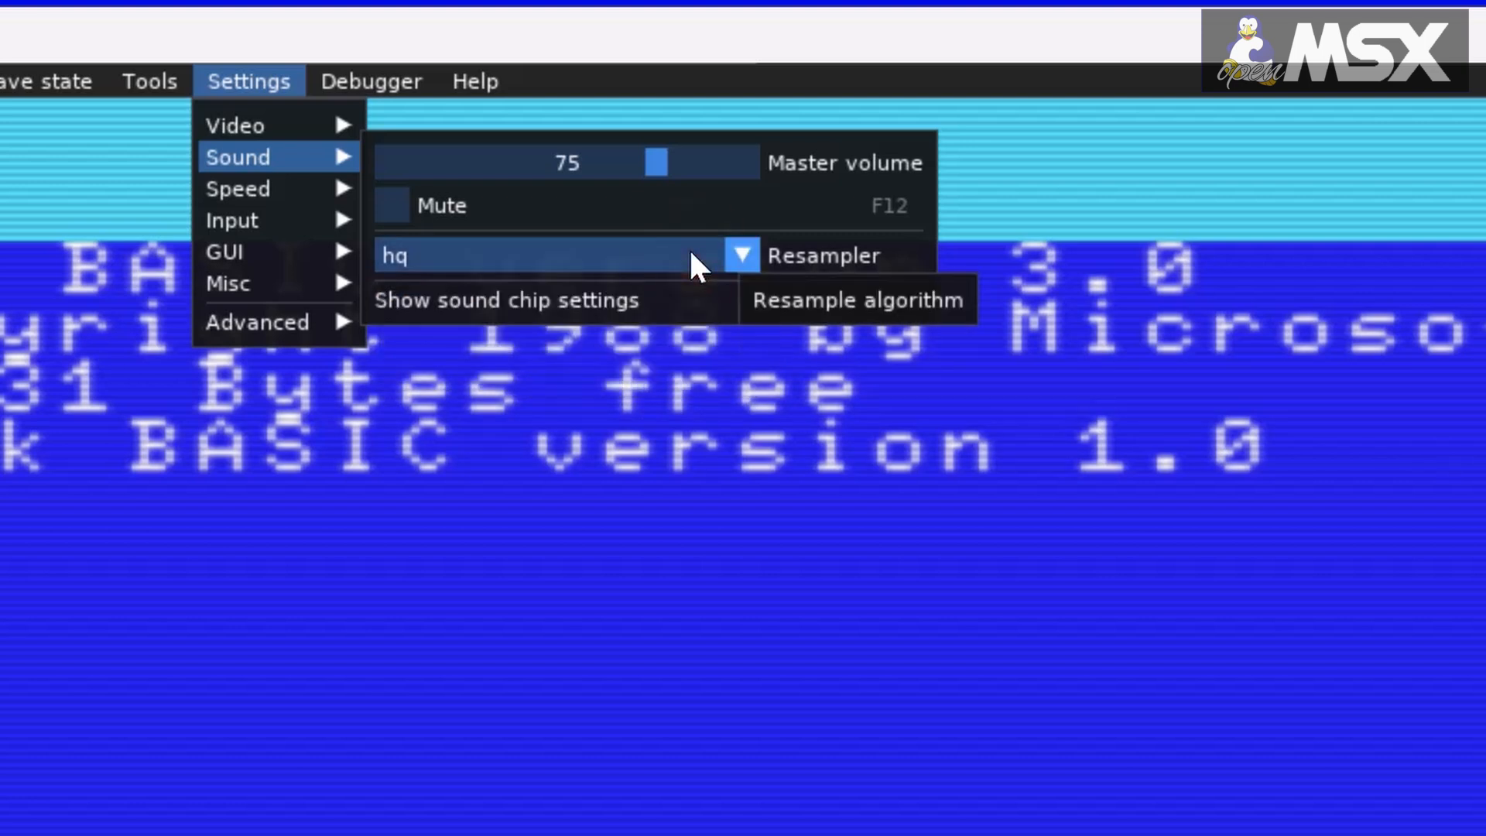
# Step: Set the emulation speed to 105 % and close the speed settings
pyautogui.moveTo(356, 319)
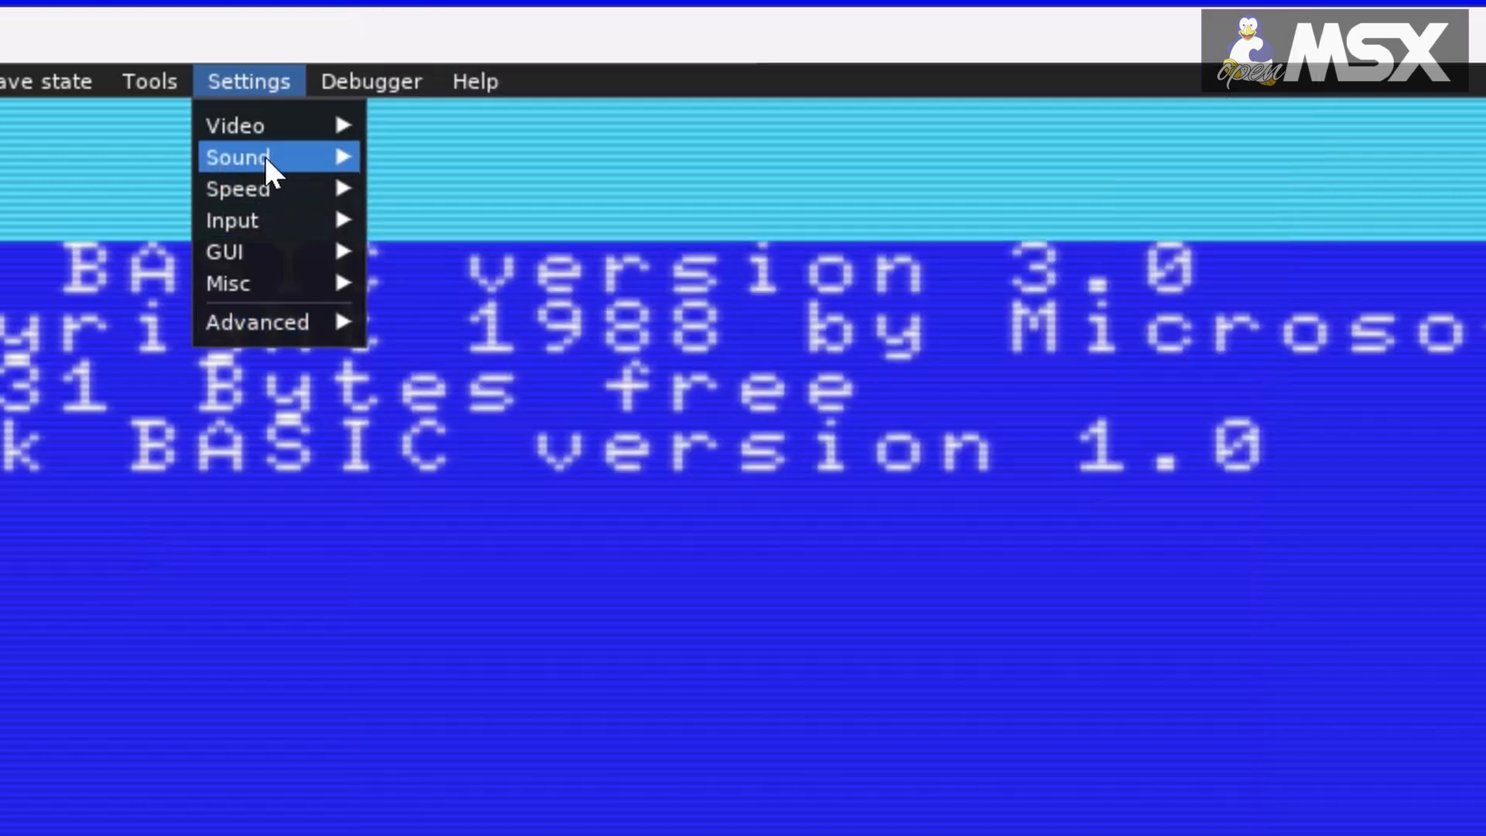
pyautogui.moveTo(279, 187)
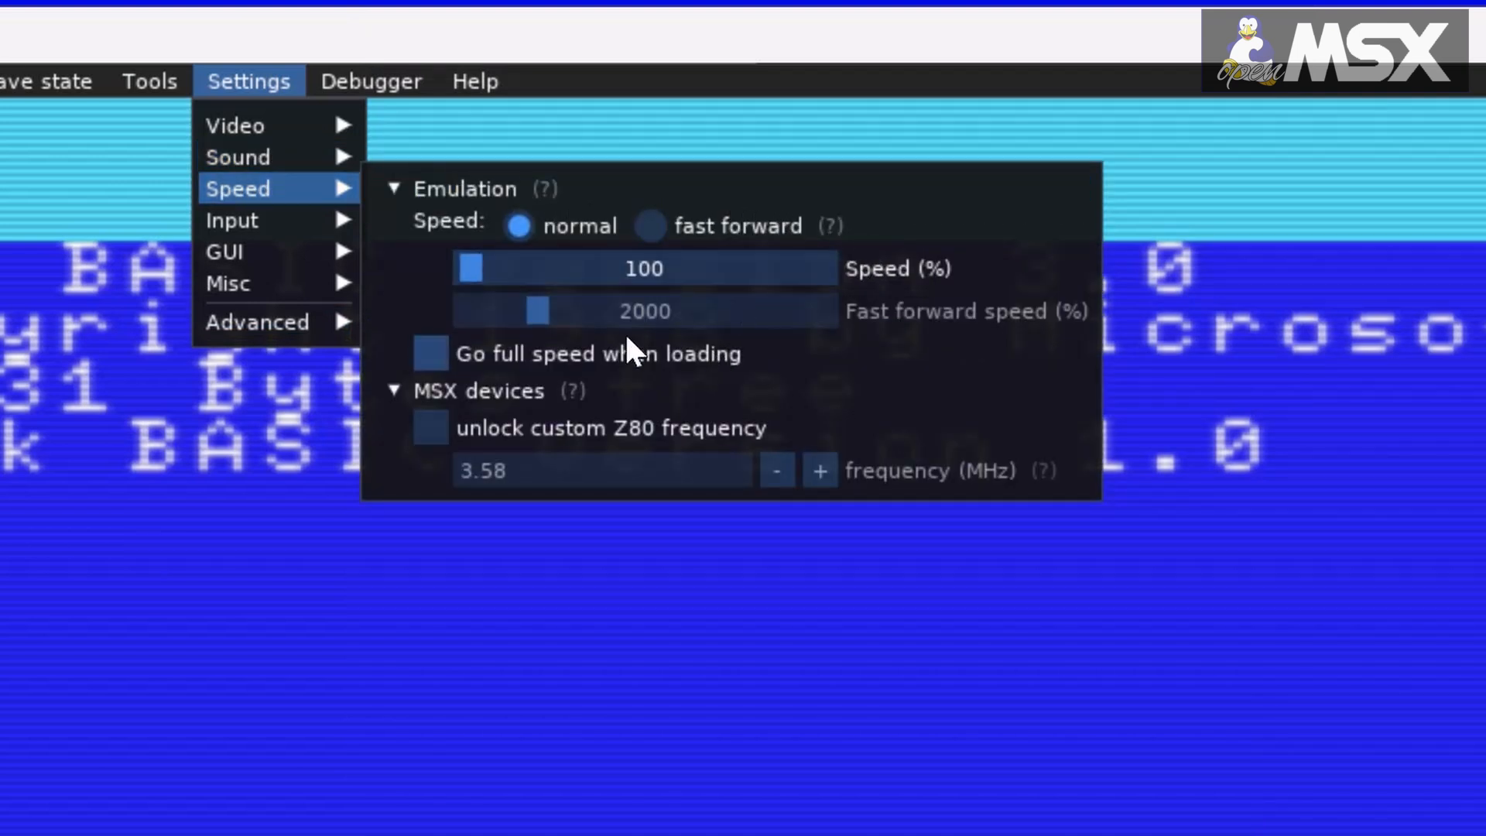
pyautogui.moveTo(469, 272)
pyautogui.mouseDown()
pyautogui.moveTo(494, 277)
pyautogui.moveTo(454, 277)
pyautogui.moveTo(470, 272)
pyautogui.mouseUp()
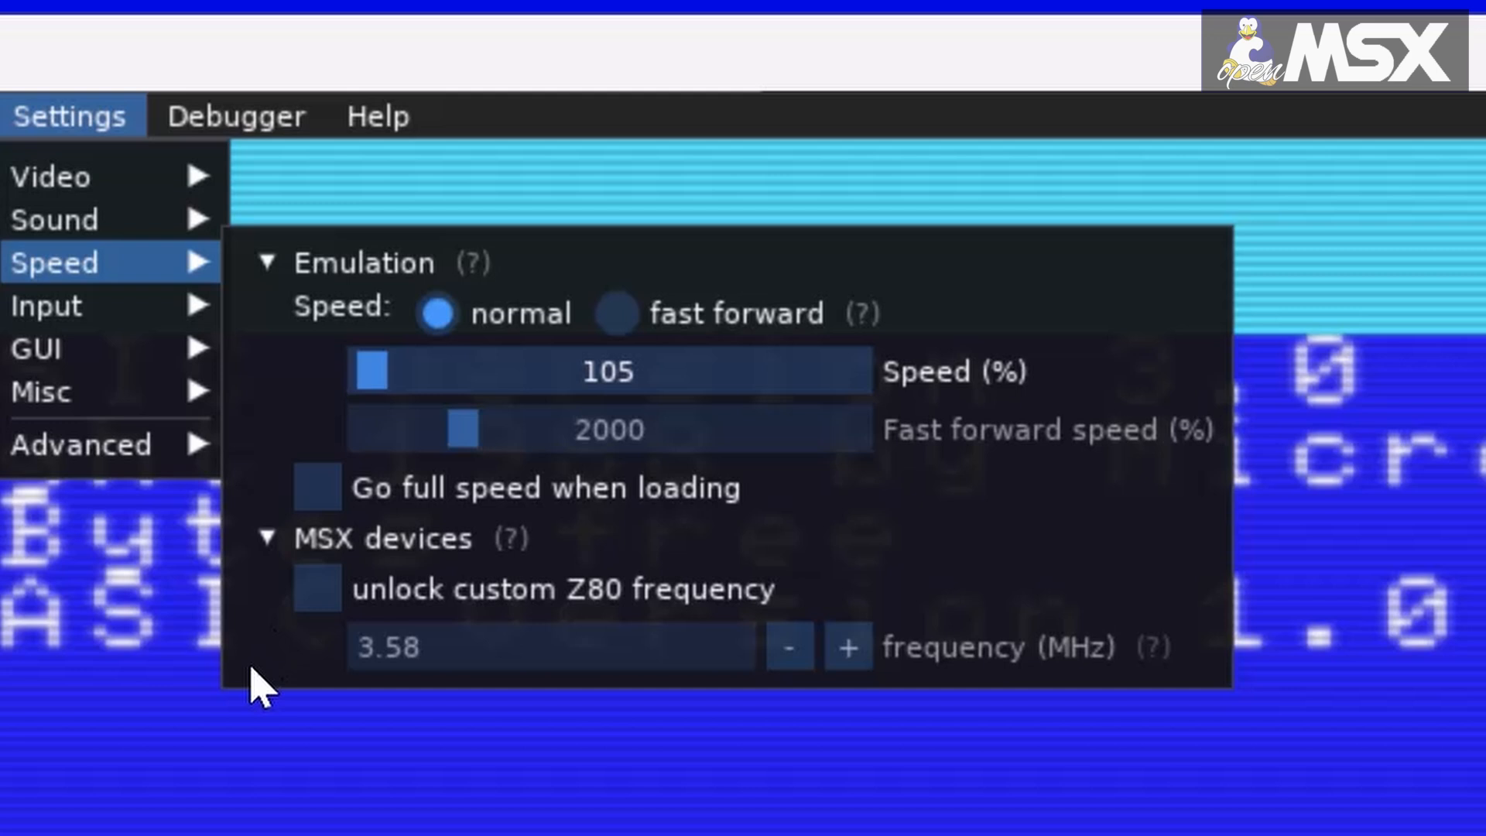
pyautogui.press('Escape')
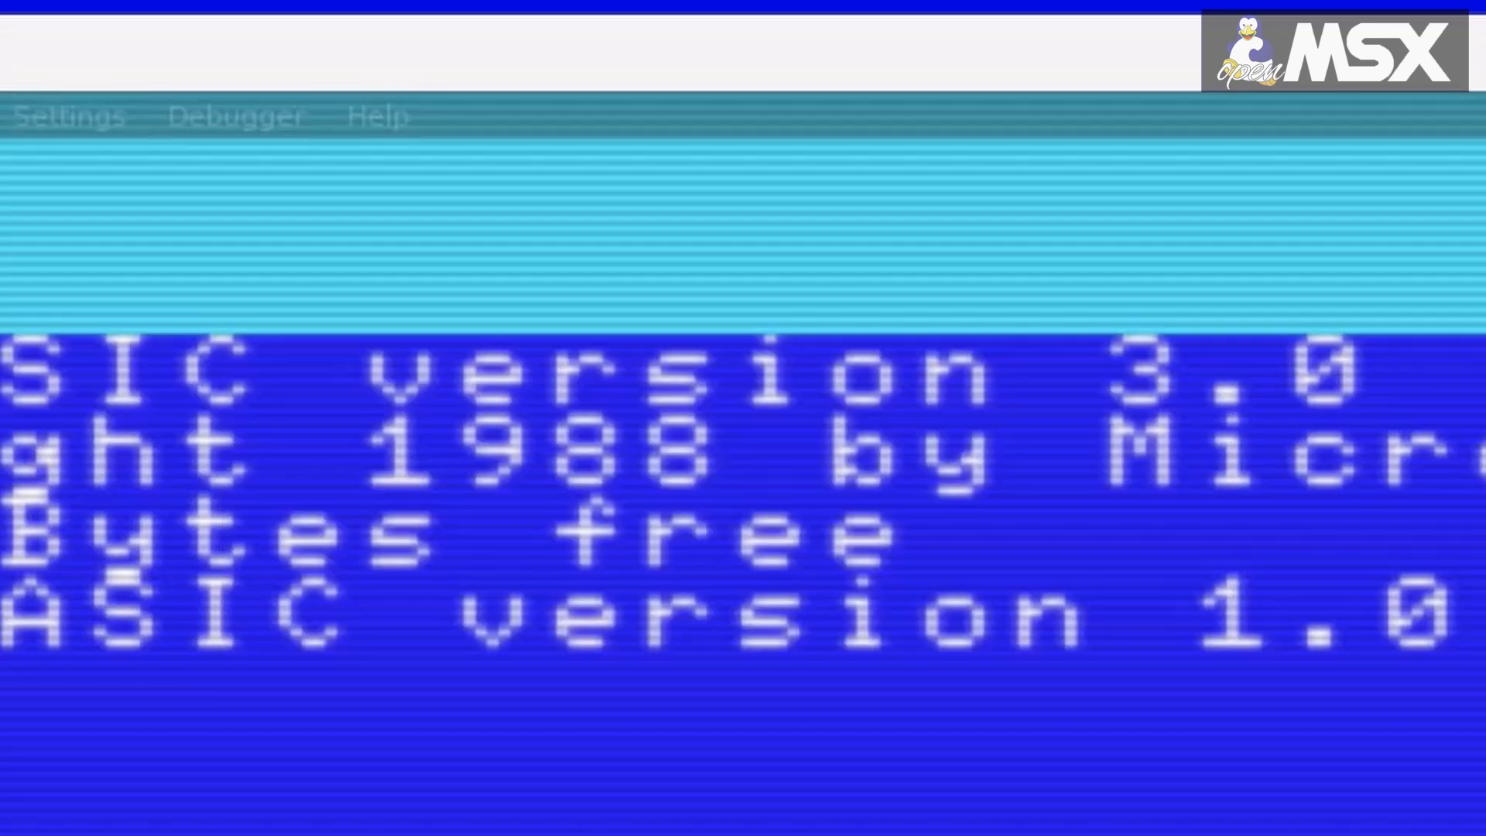
# Step: Examine the input settings, including the Ren Sha Turbo setting and the available keyboard mapping modes
pyautogui.click(154, 118)
pyautogui.moveTo(47, 123)
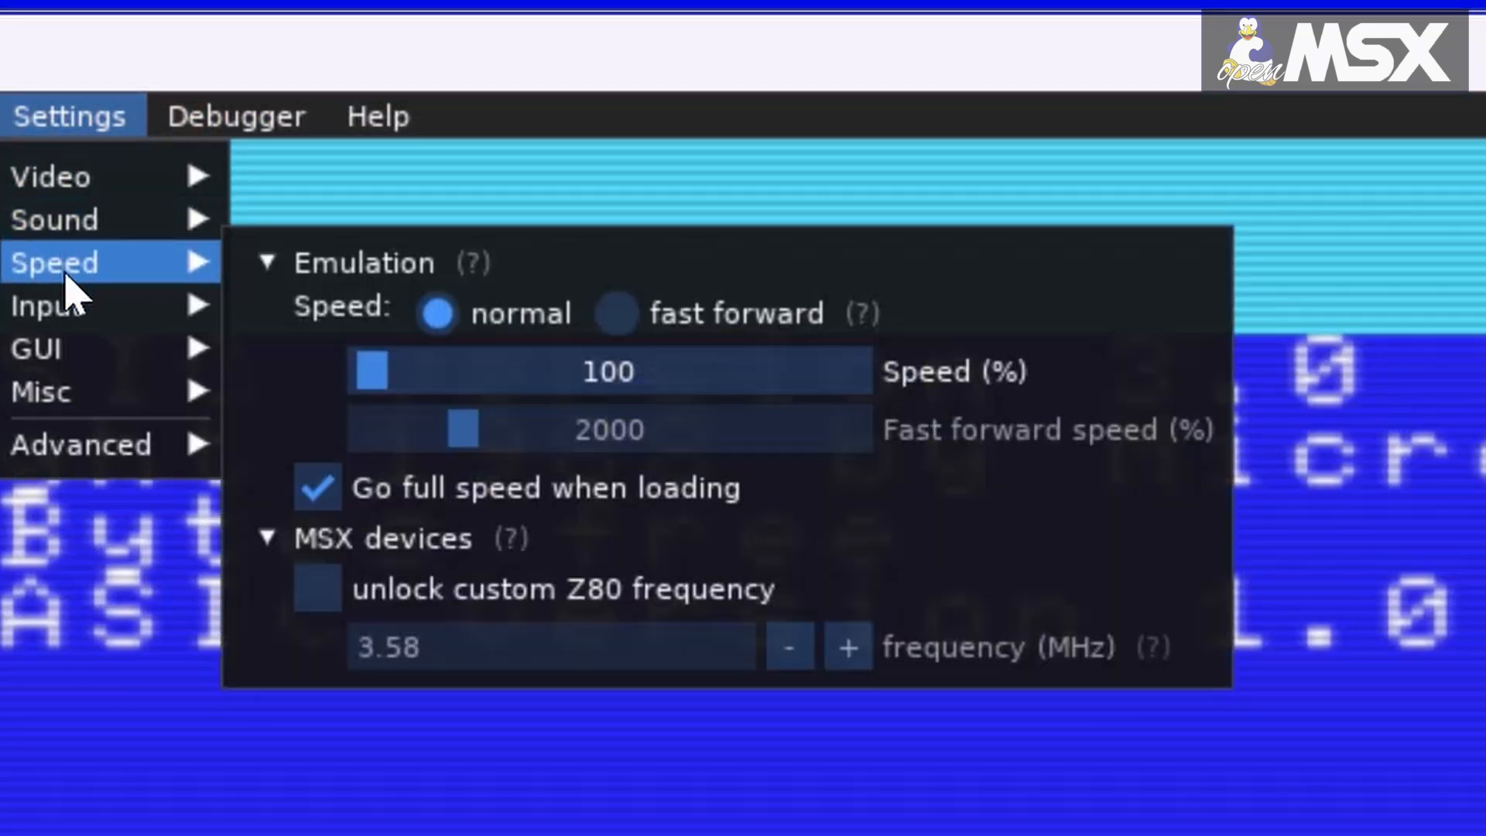
pyautogui.moveTo(75, 301)
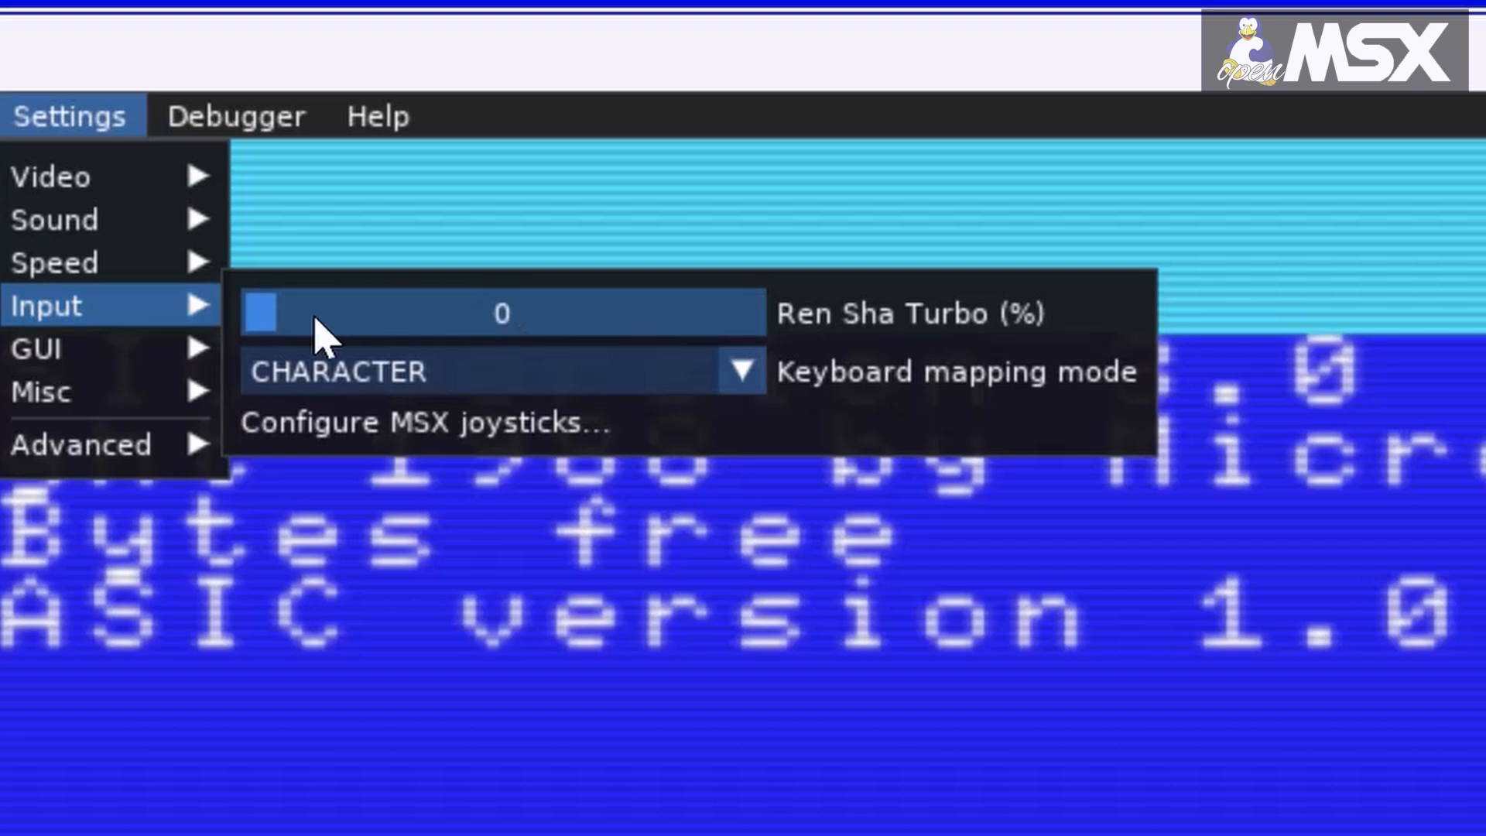
pyautogui.click(270, 314)
pyautogui.moveTo(270, 314); pyautogui.dragTo(232, 322)
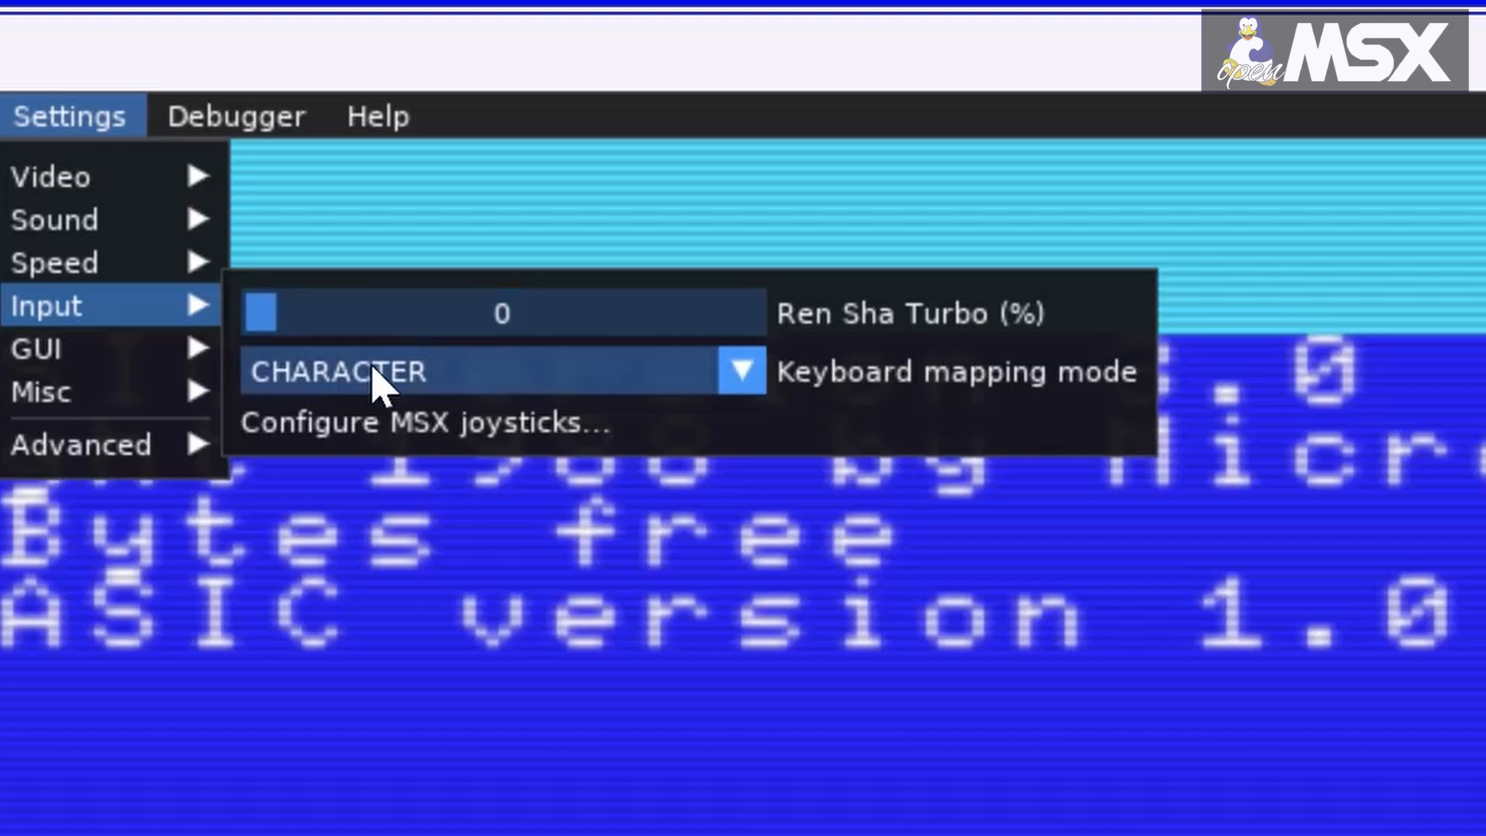
pyautogui.click(588, 362)
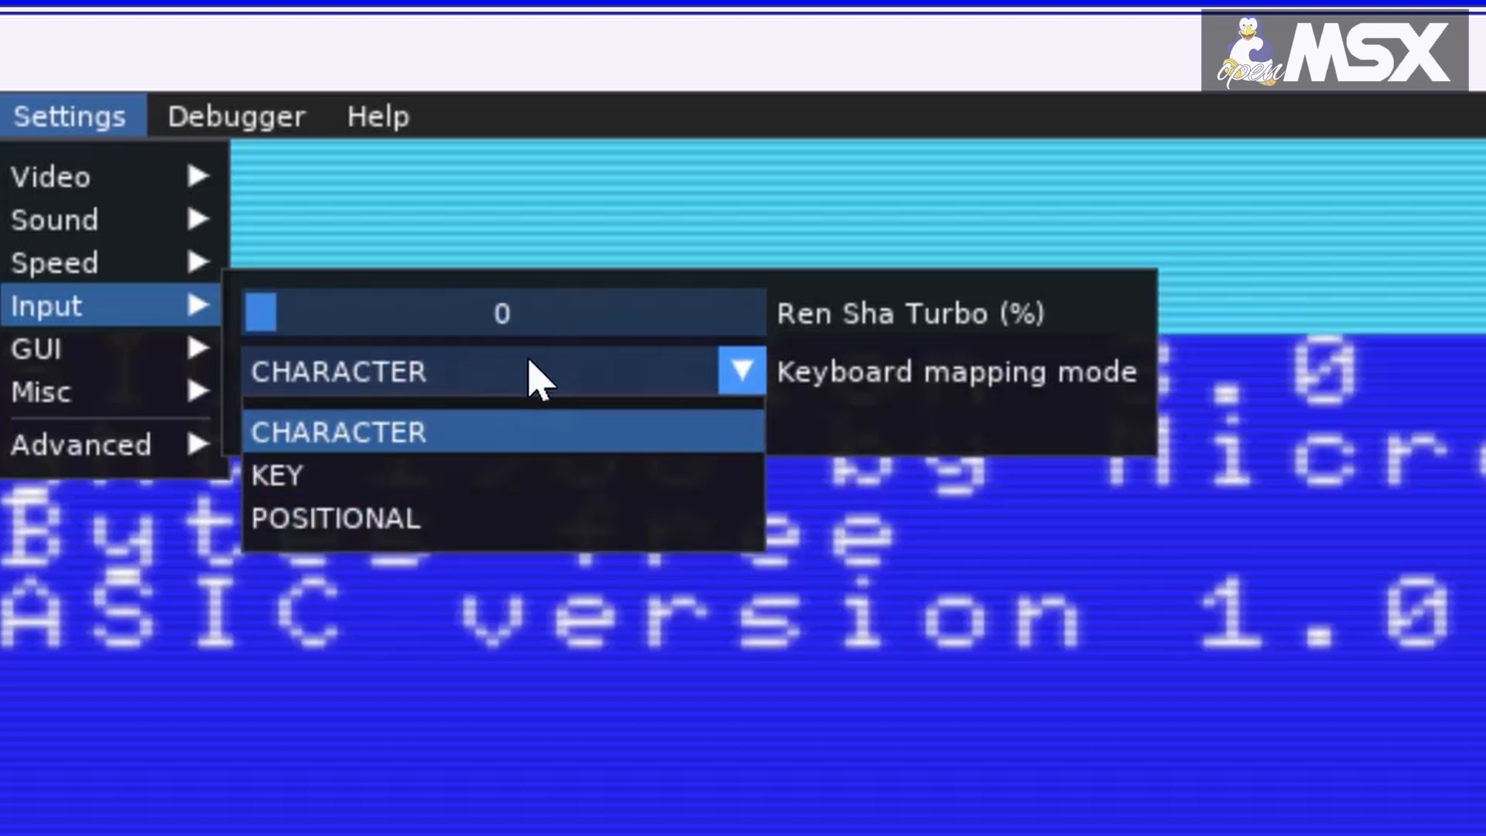
pyautogui.click(530, 363)
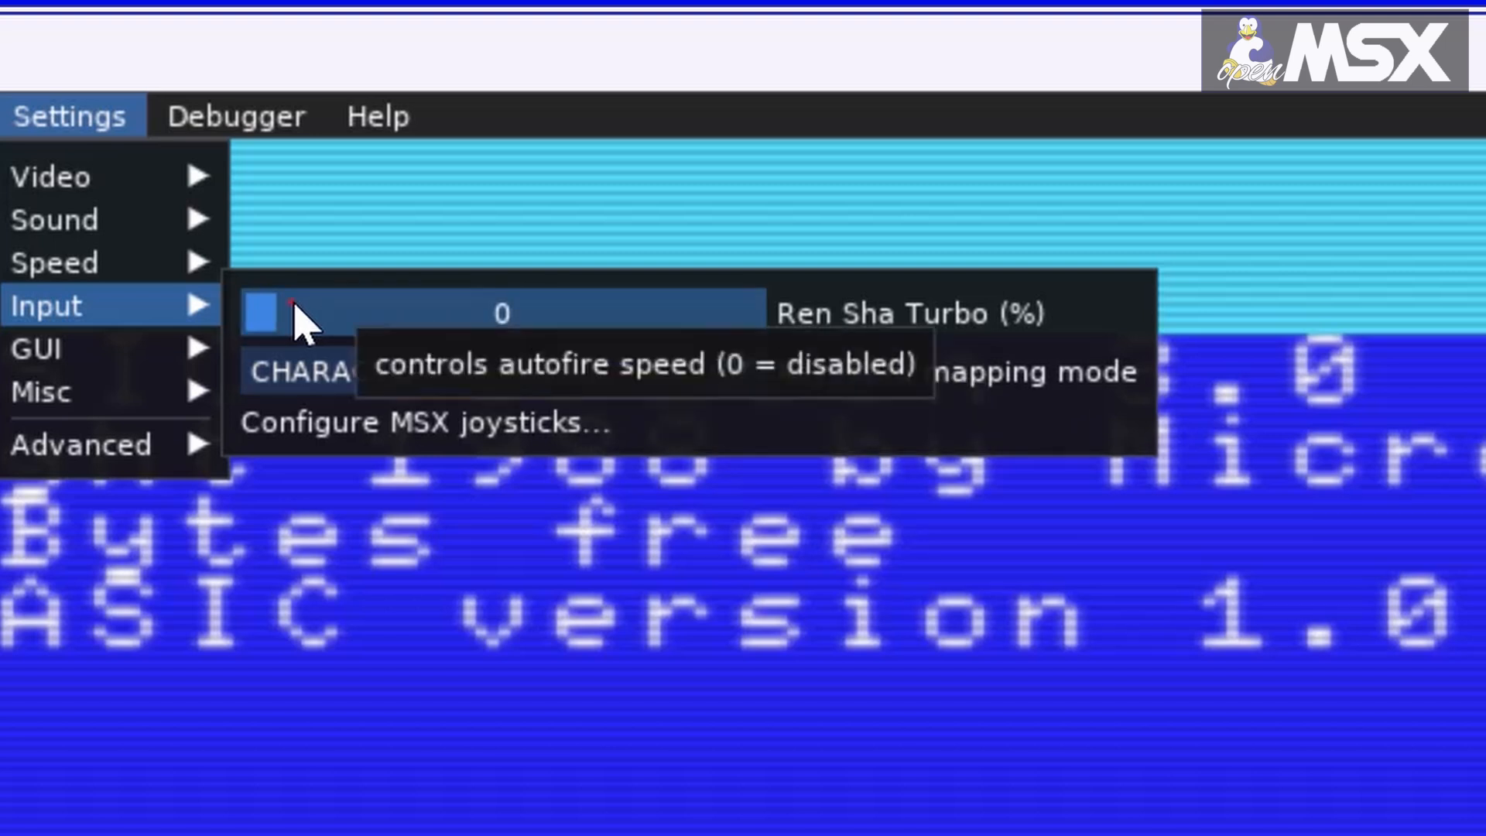
# Step: Set the Ren Sha Turbo autofire speed to 18 % and restore its default value
pyautogui.moveTo(294, 309); pyautogui.dragTo(365, 313)
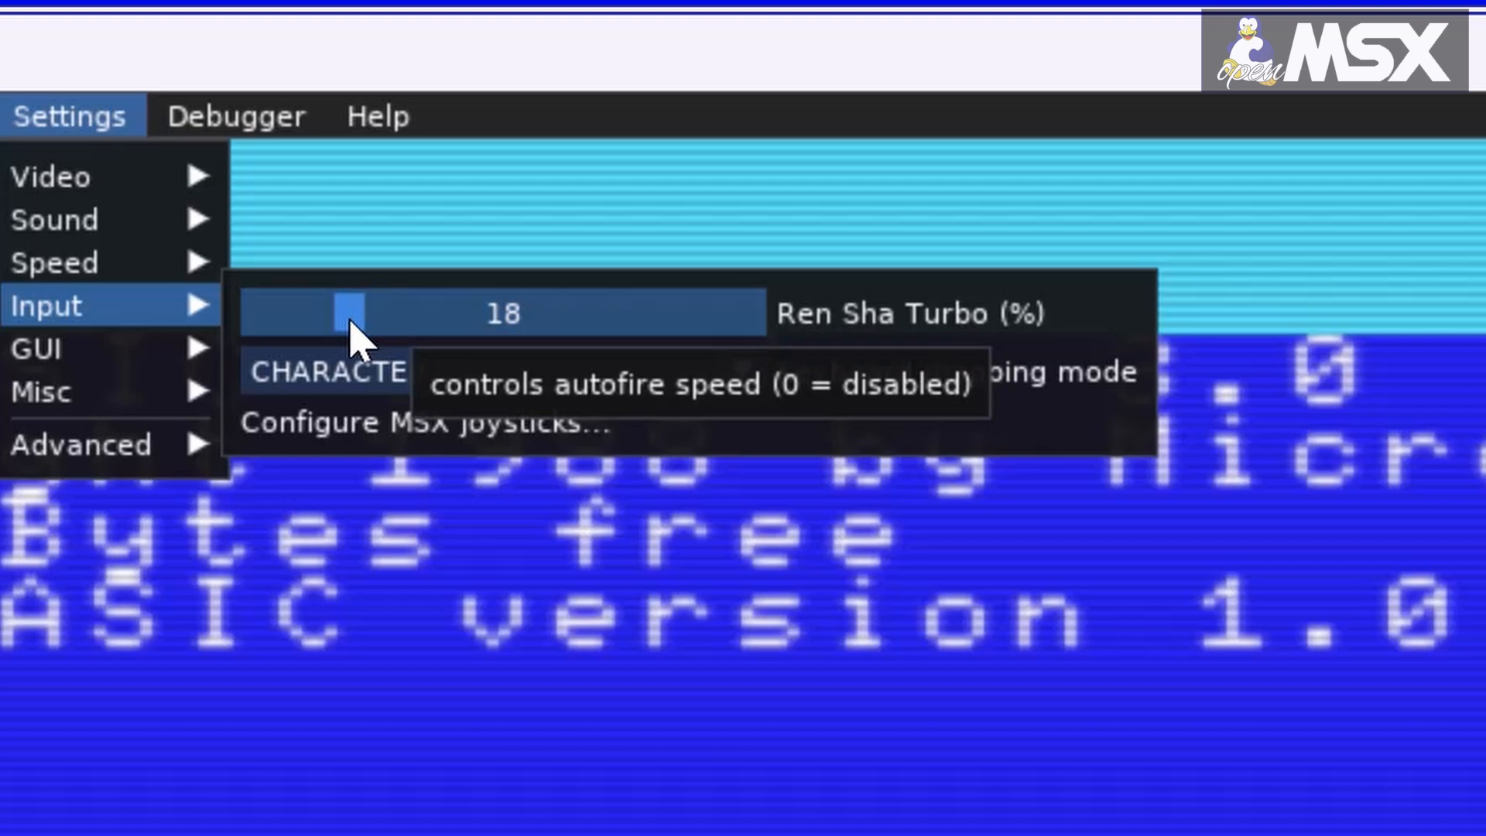
pyautogui.rightClick(364, 316)
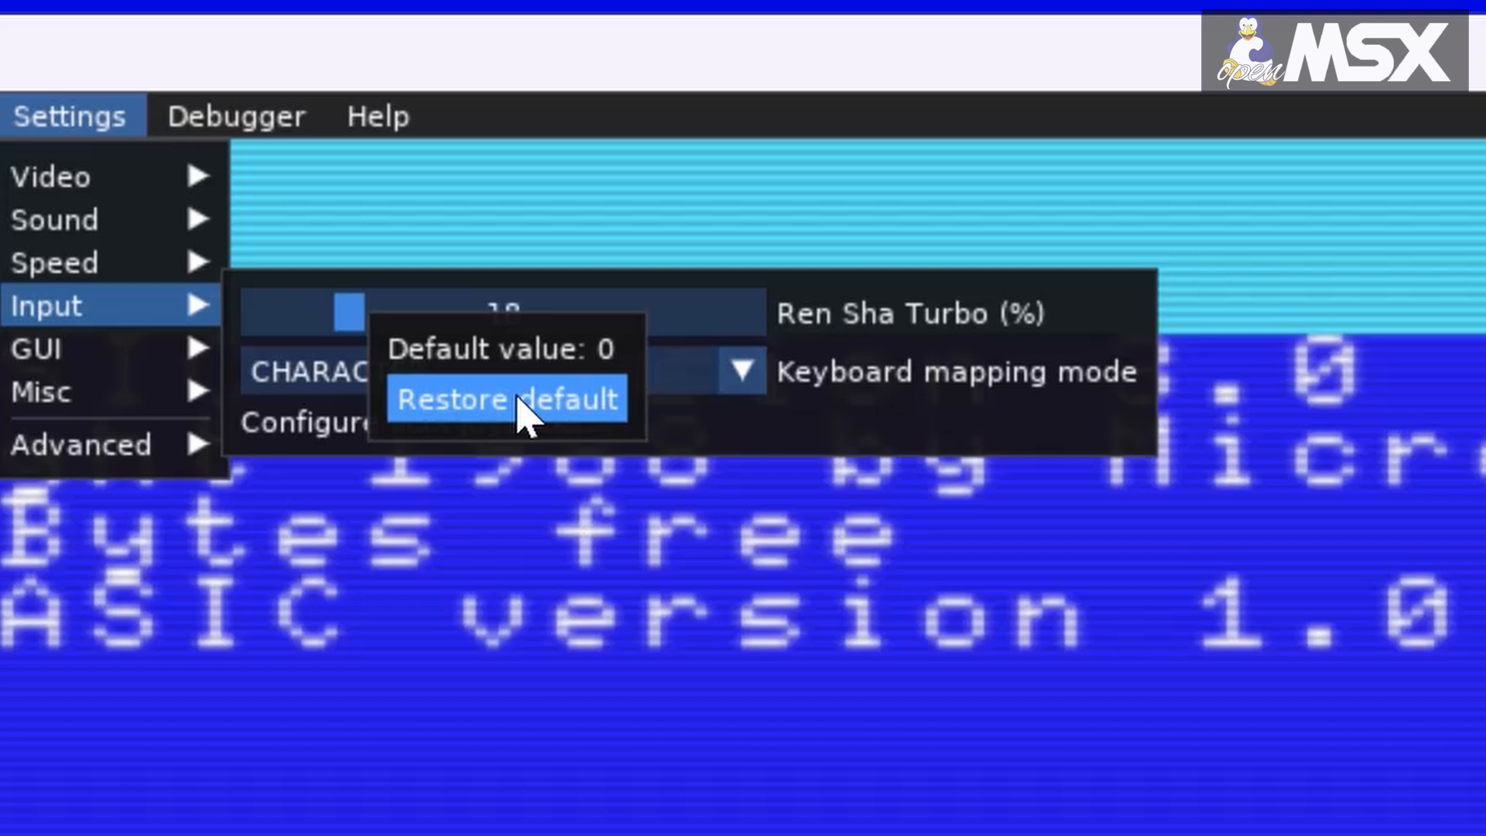
pyautogui.click(517, 398)
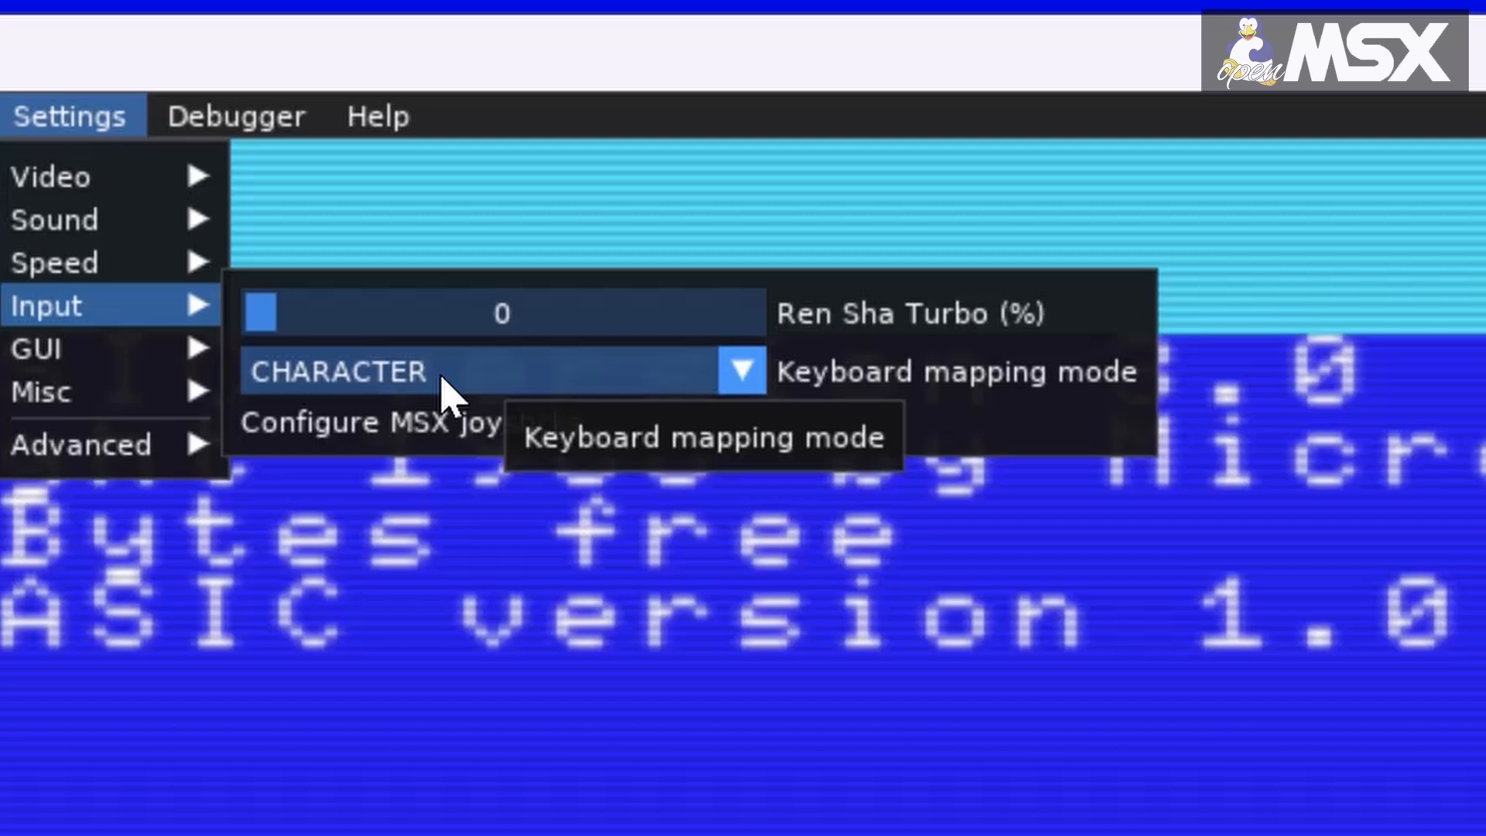
# Step: Review the CHARACTER, KEY and POSITIONAL keyboard mapping modes in the input settings
pyautogui.click(442, 378)
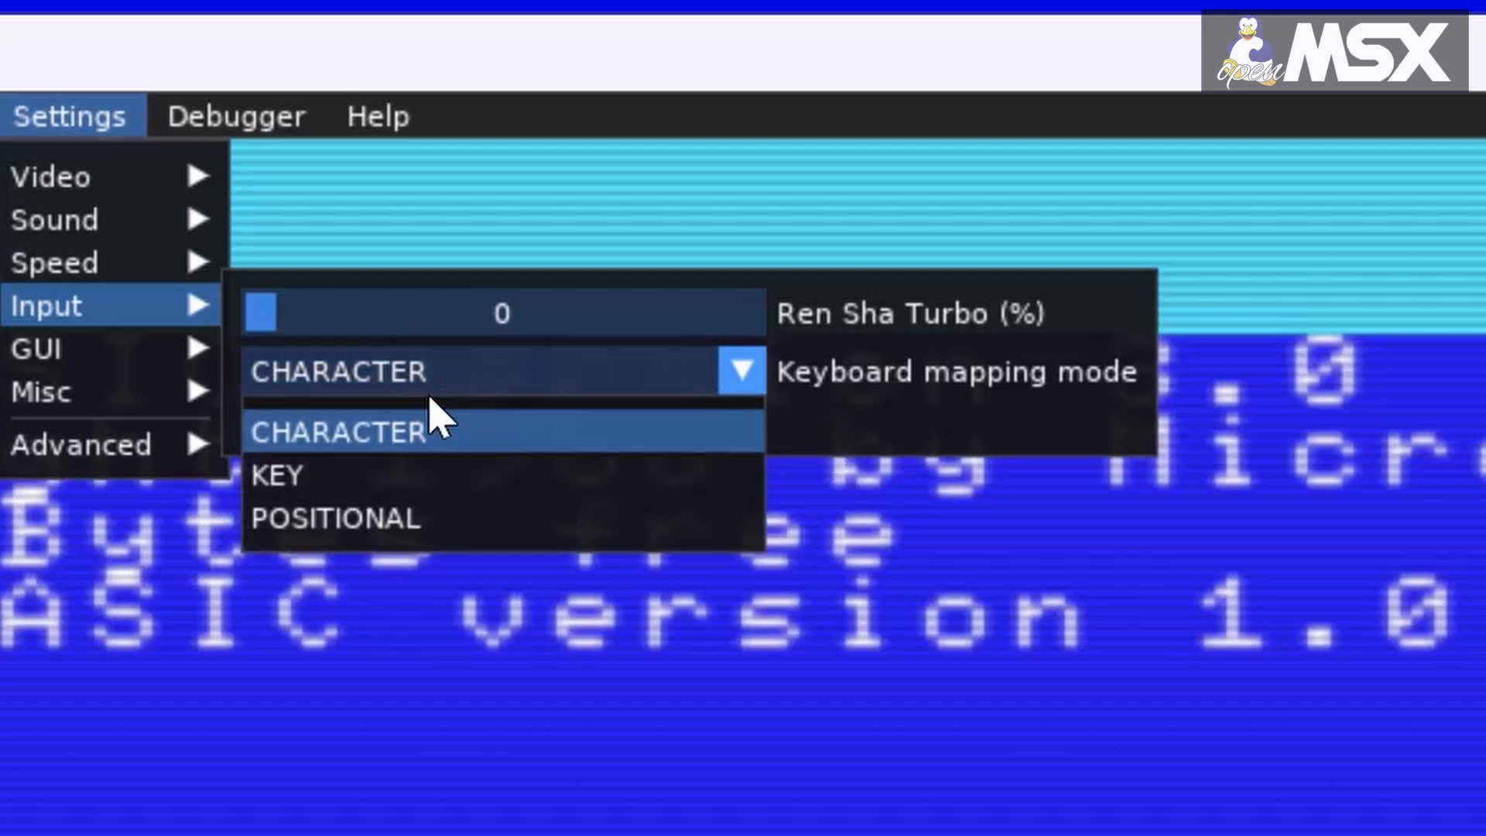
pyautogui.moveTo(423, 433)
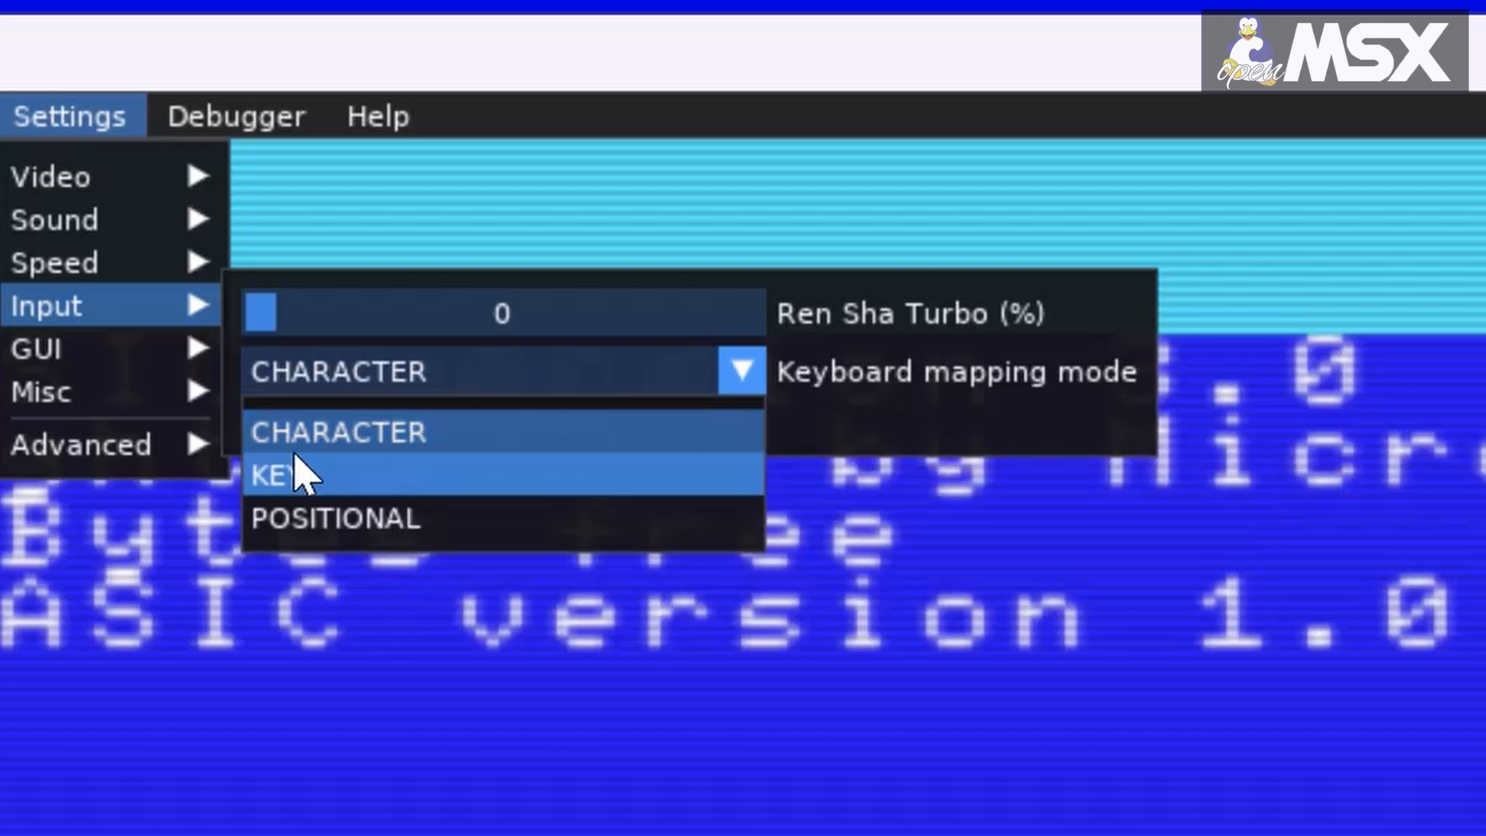
pyautogui.moveTo(275, 468)
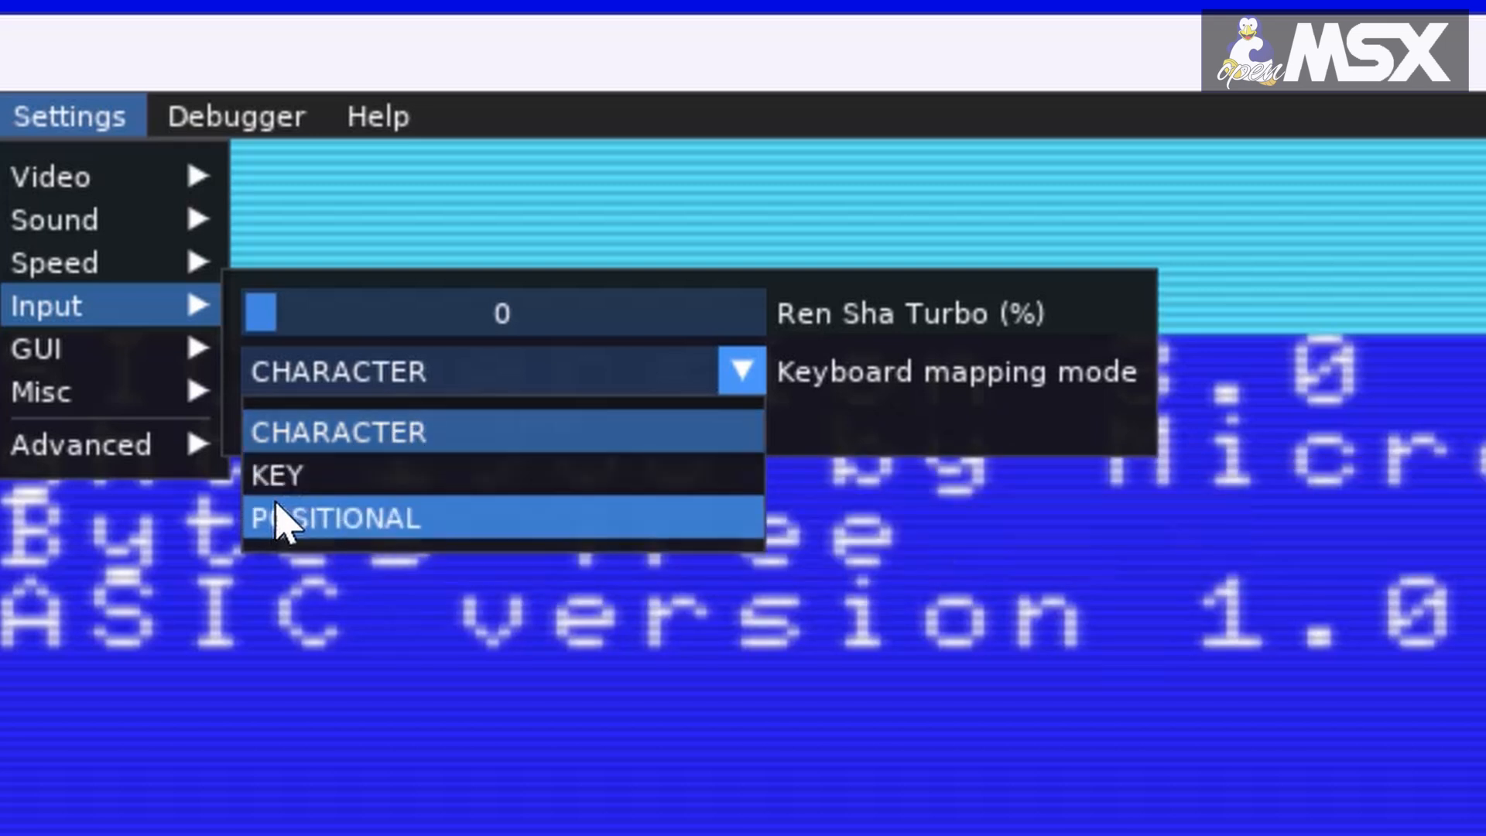
pyautogui.moveTo(276, 512)
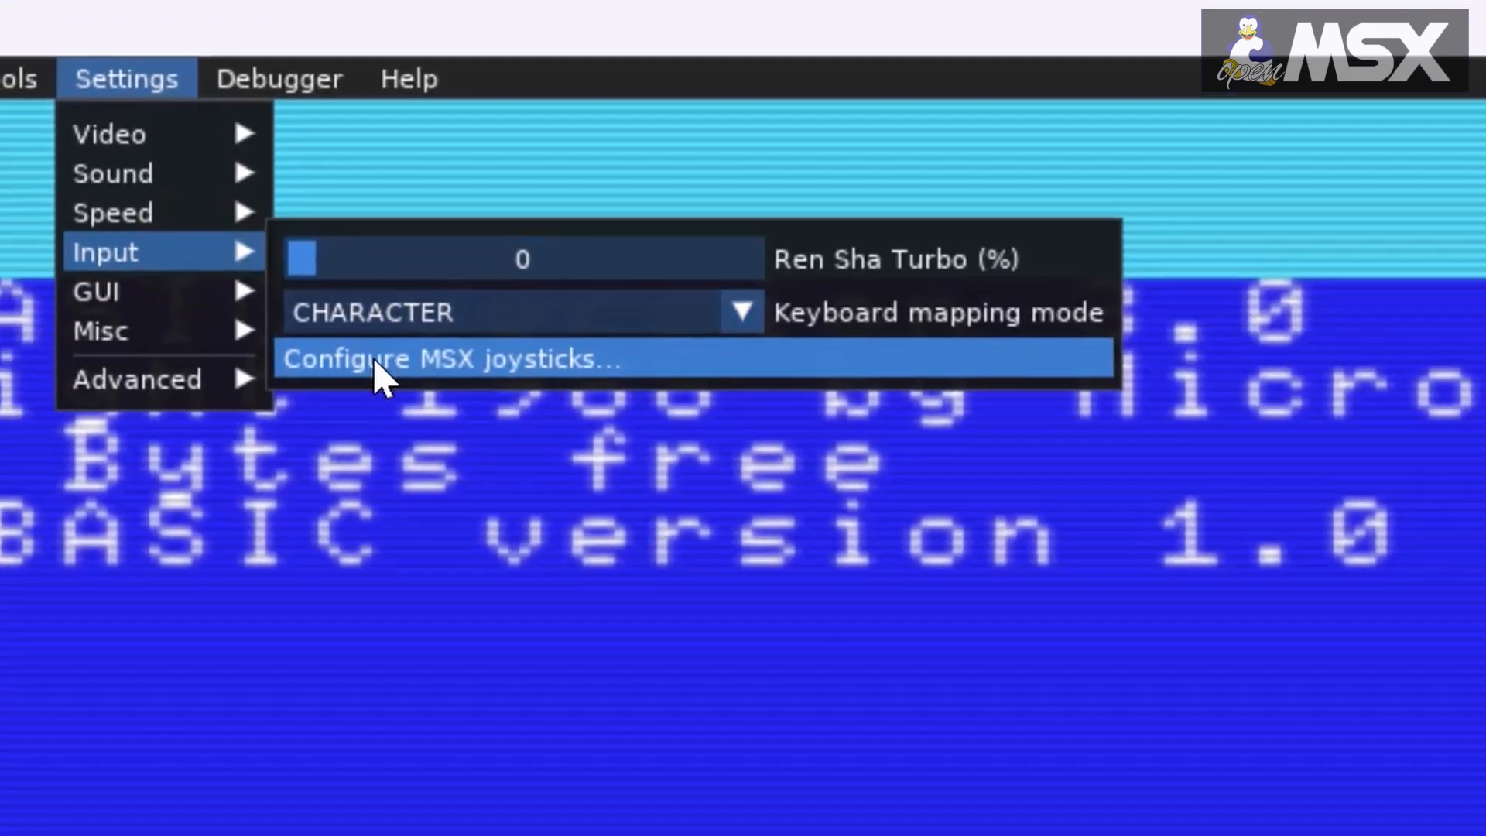
# Step: Open the MSX joystick configuration and view which joysticks and controllers can be selected
pyautogui.click(360, 393)
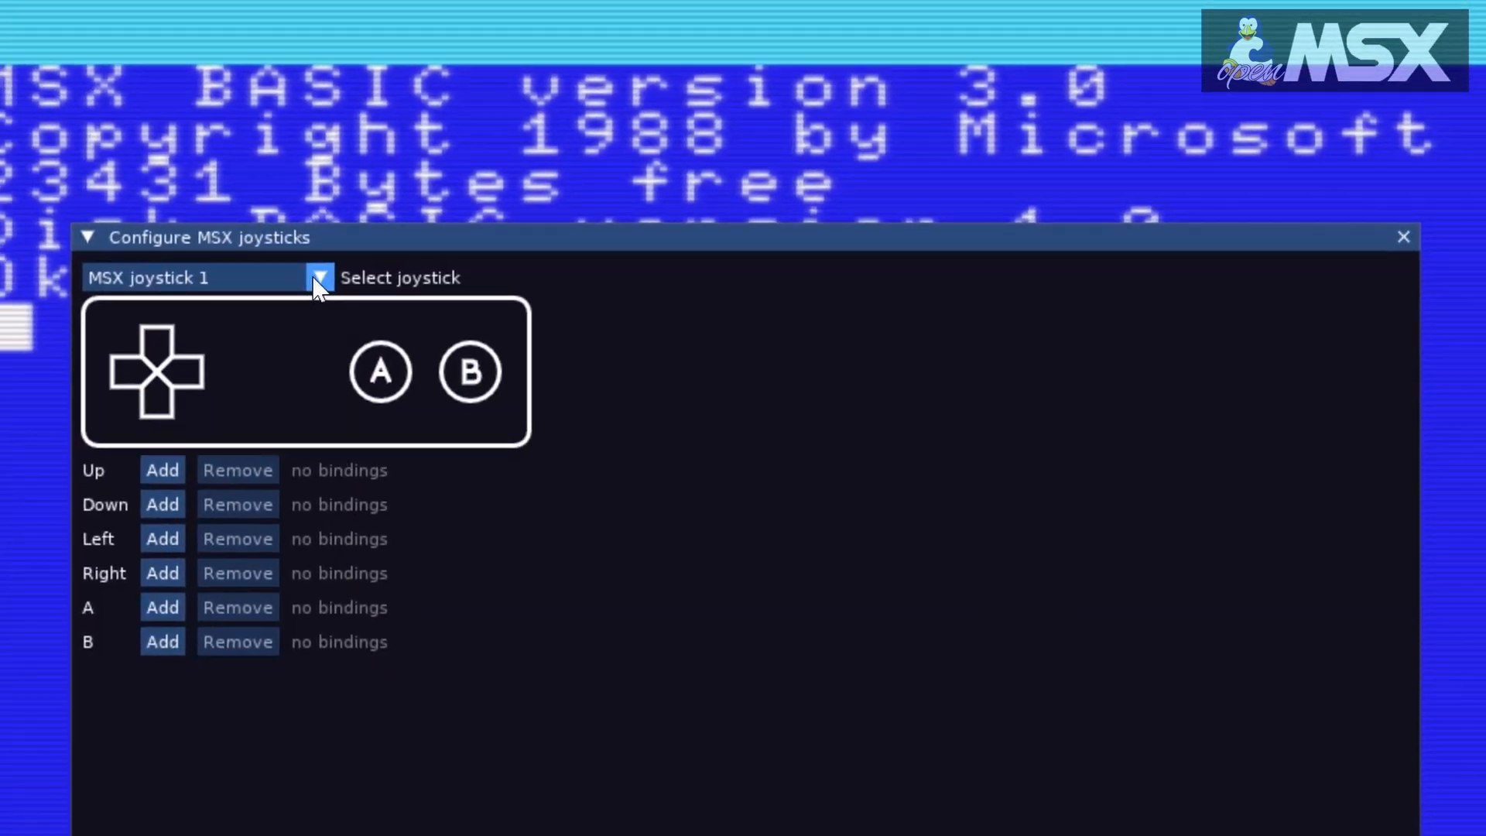
pyautogui.click(317, 280)
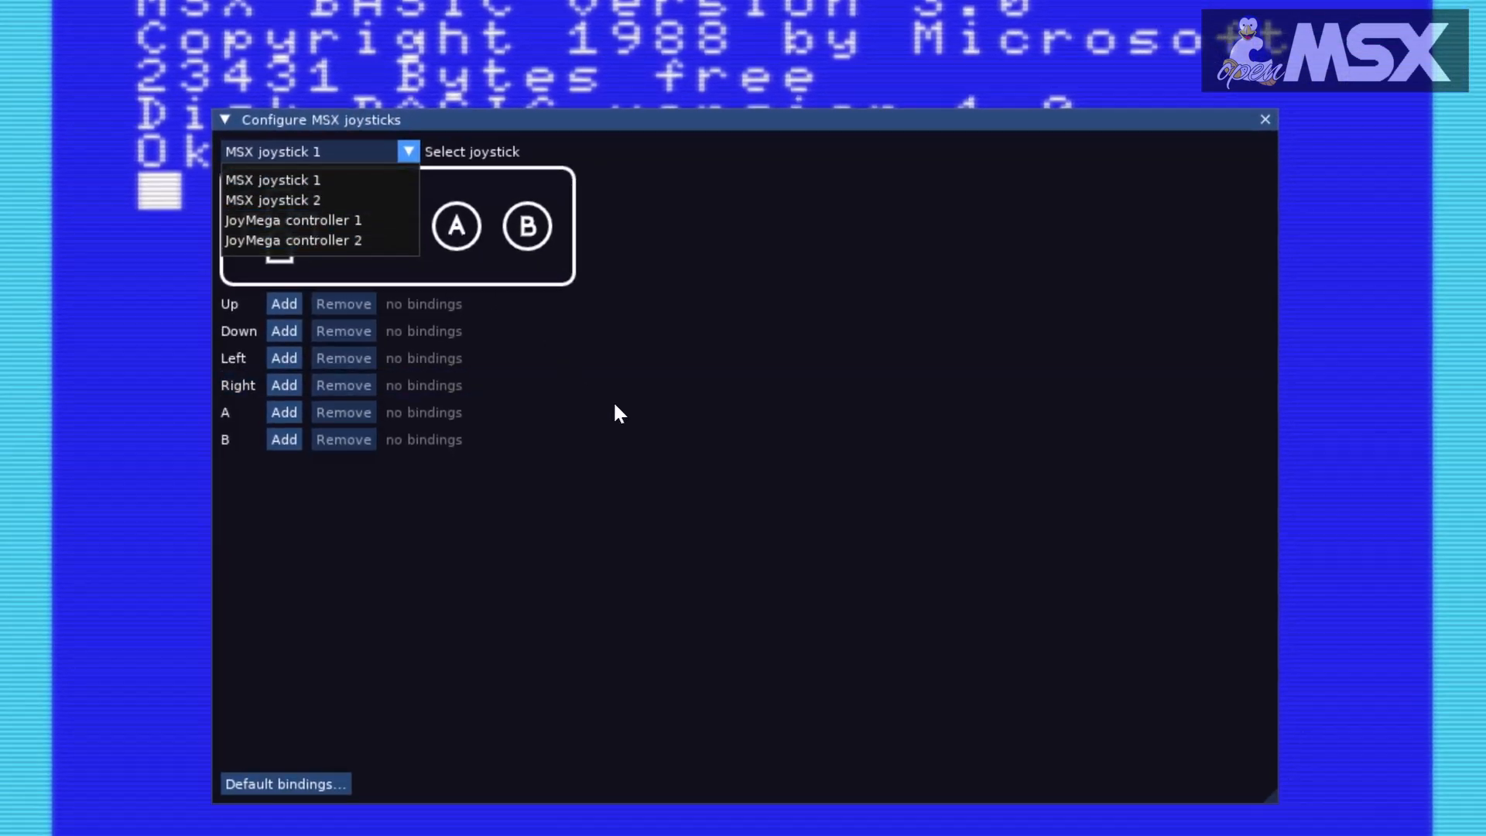
pyautogui.click(659, 424)
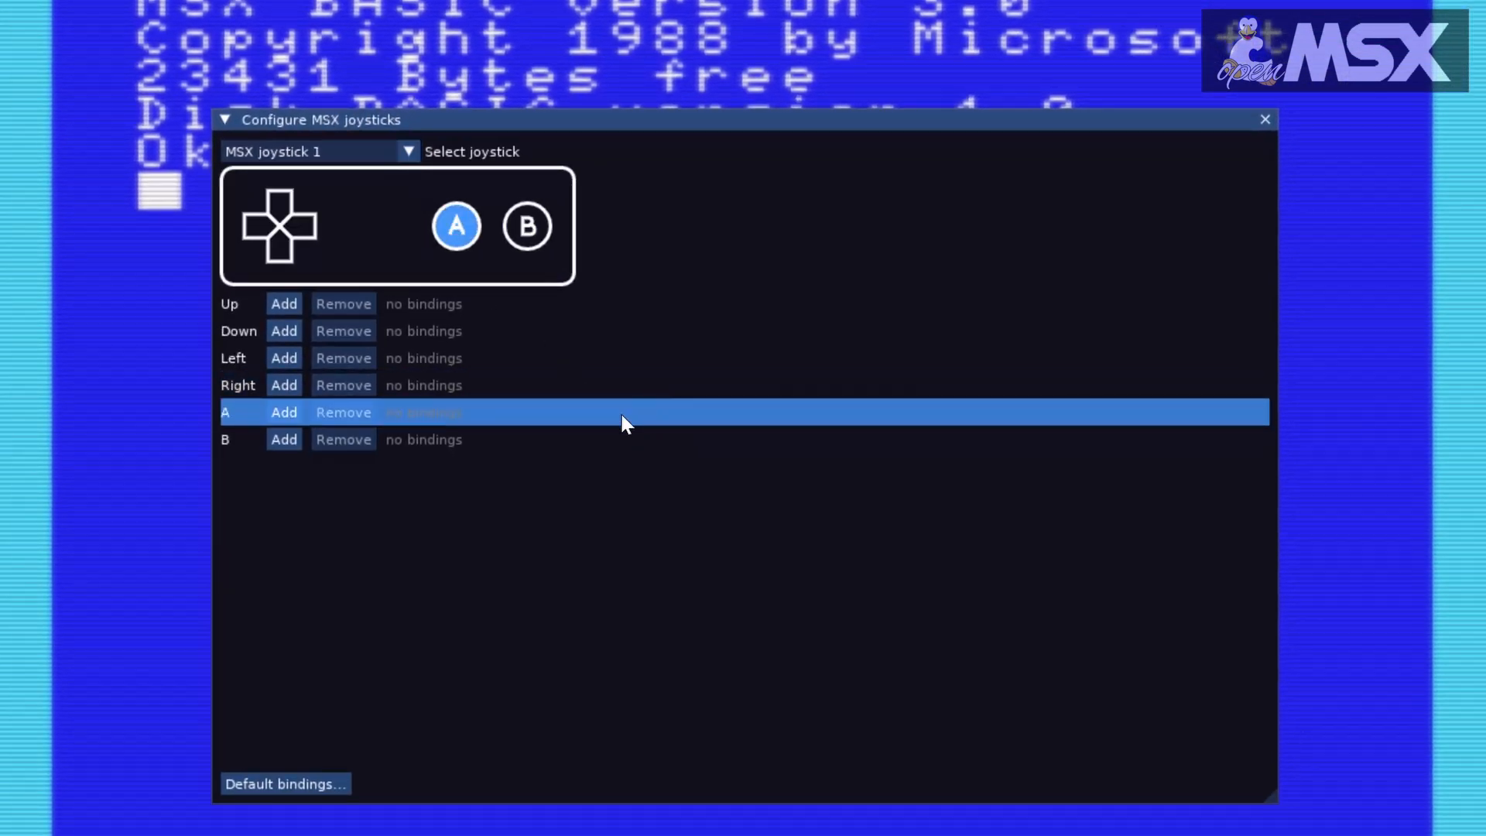
# Step: Replace the current bindings of MSX joystick 1 with the default keyboard bindings
pyautogui.click(260, 780)
pyautogui.moveTo(295, 802)
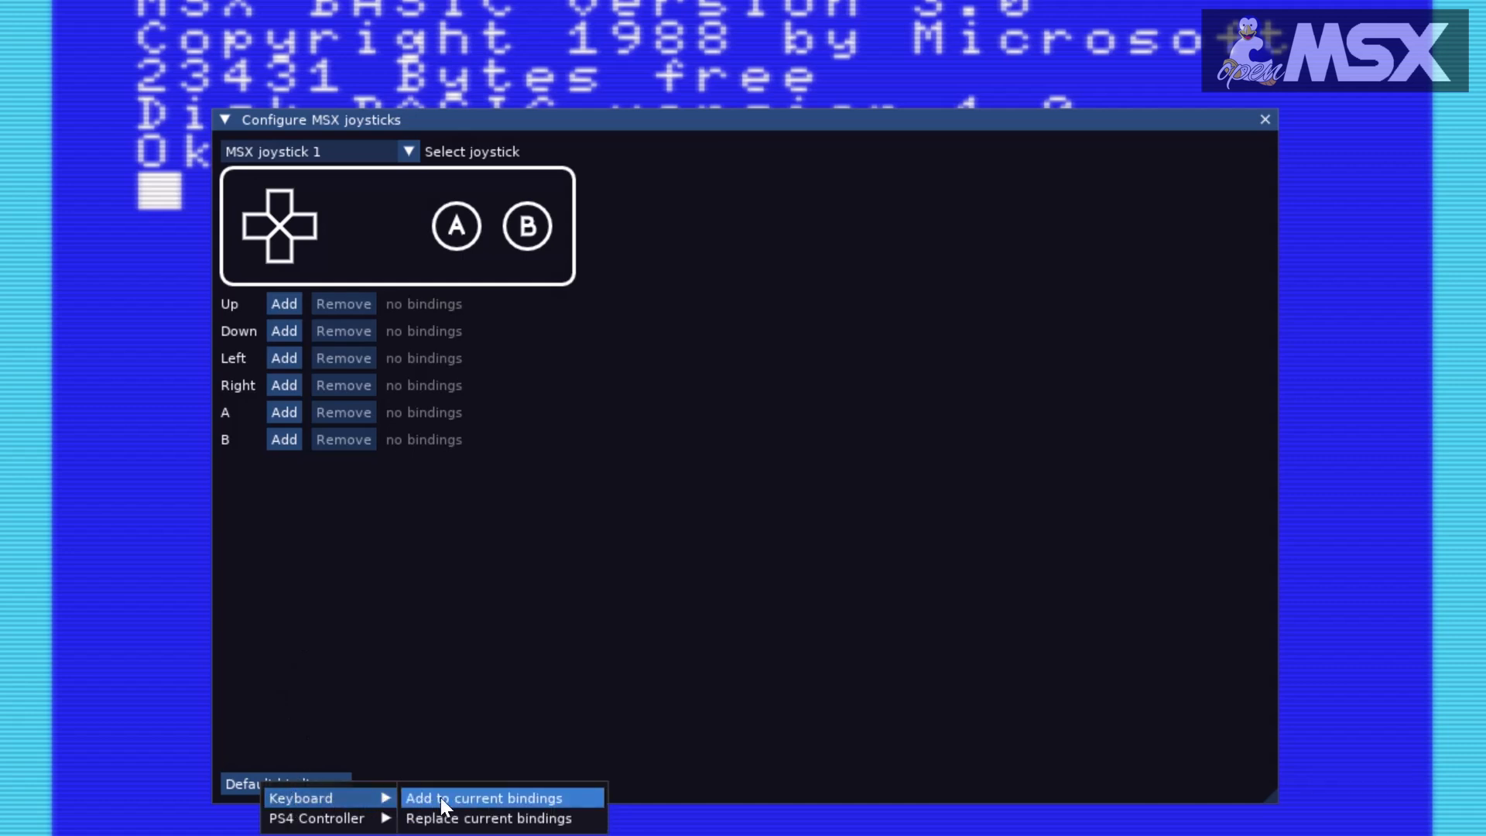
pyautogui.click(448, 819)
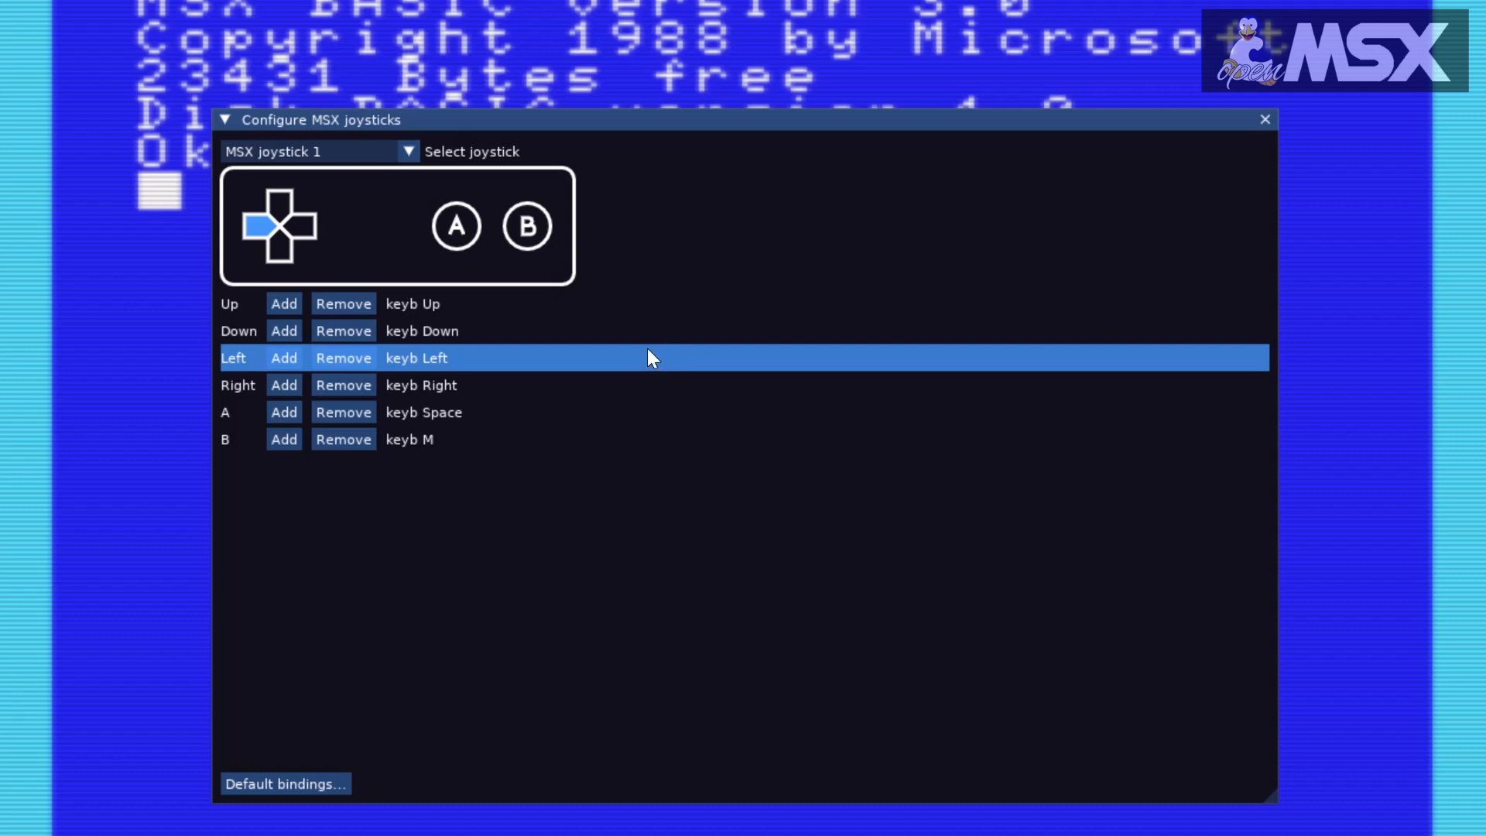
# Step: Remove the keyboard bindings of all four directions and of buttons A and B from MSX joystick 1
pyautogui.click(333, 303)
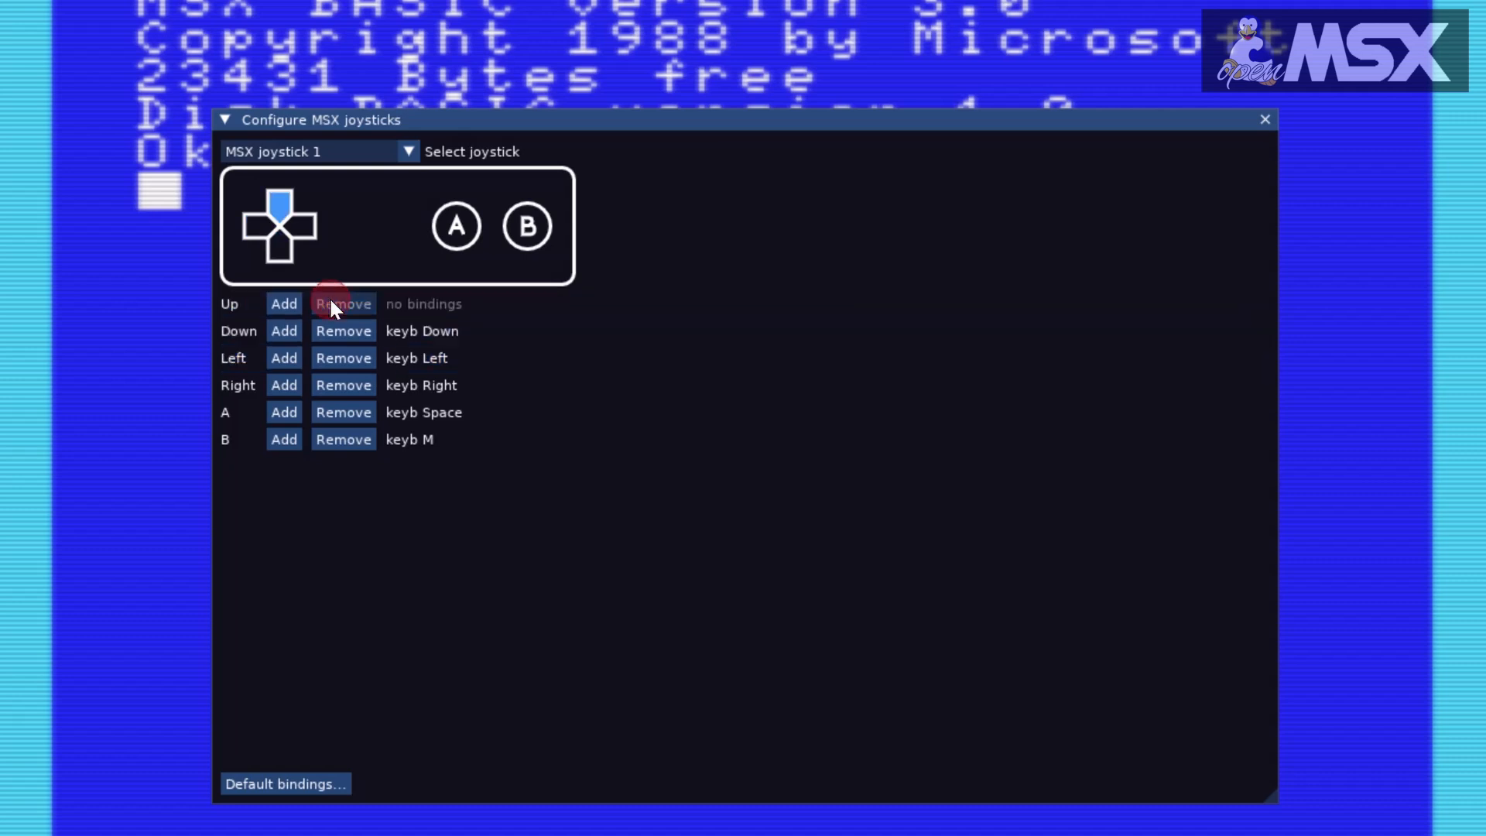
pyautogui.click(340, 329)
pyautogui.click(342, 357)
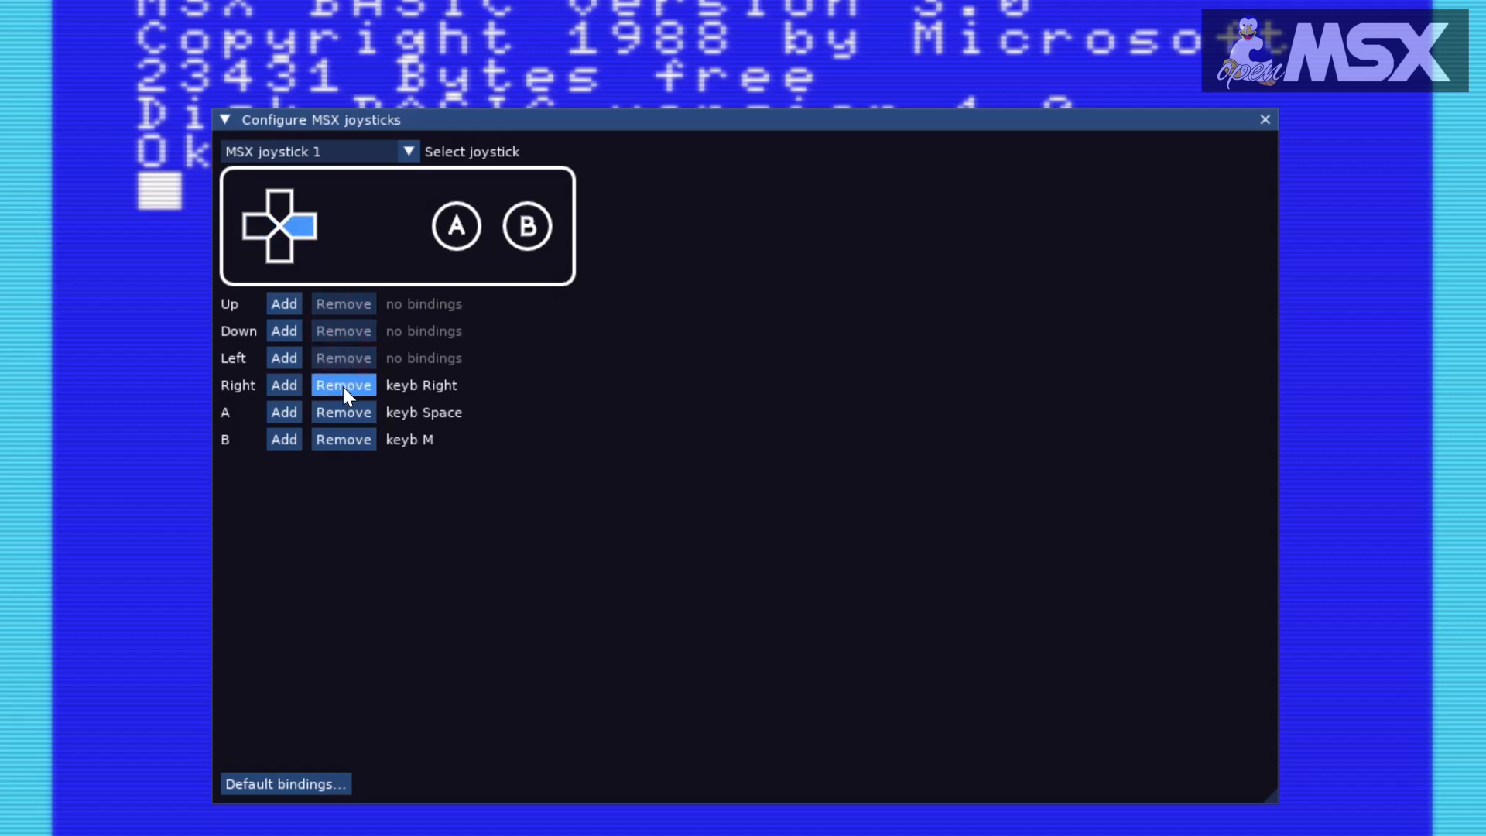
pyautogui.click(342, 385)
pyautogui.click(342, 413)
pyautogui.click(344, 441)
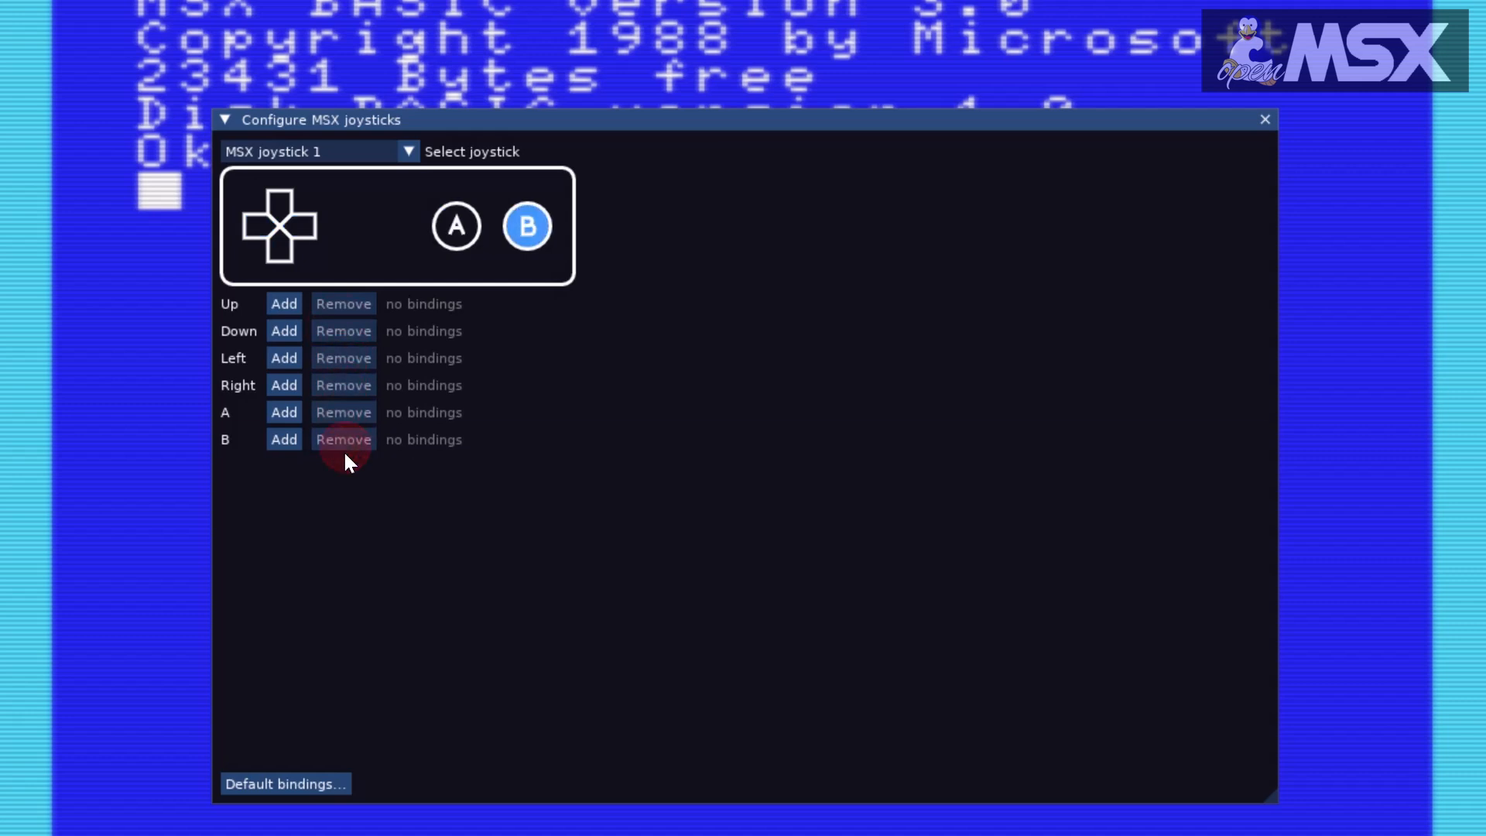
# Step: Bind MSX joystick 1's Up, Down, Left and Right to joy1 buttons 11–14, A to button1 and B to button0, and close the configuration
pyautogui.click(281, 303)
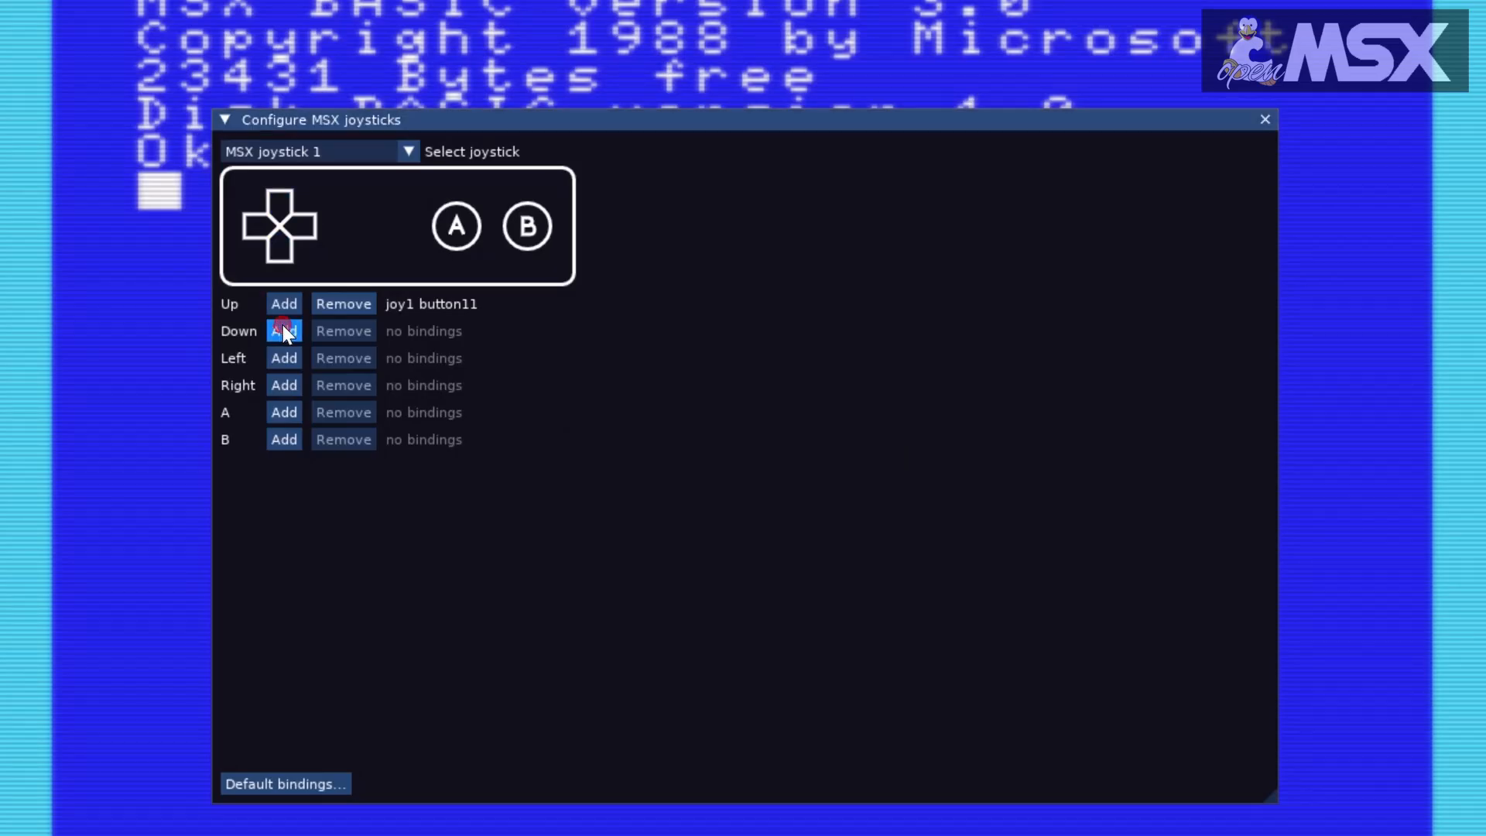
pyautogui.click(283, 328)
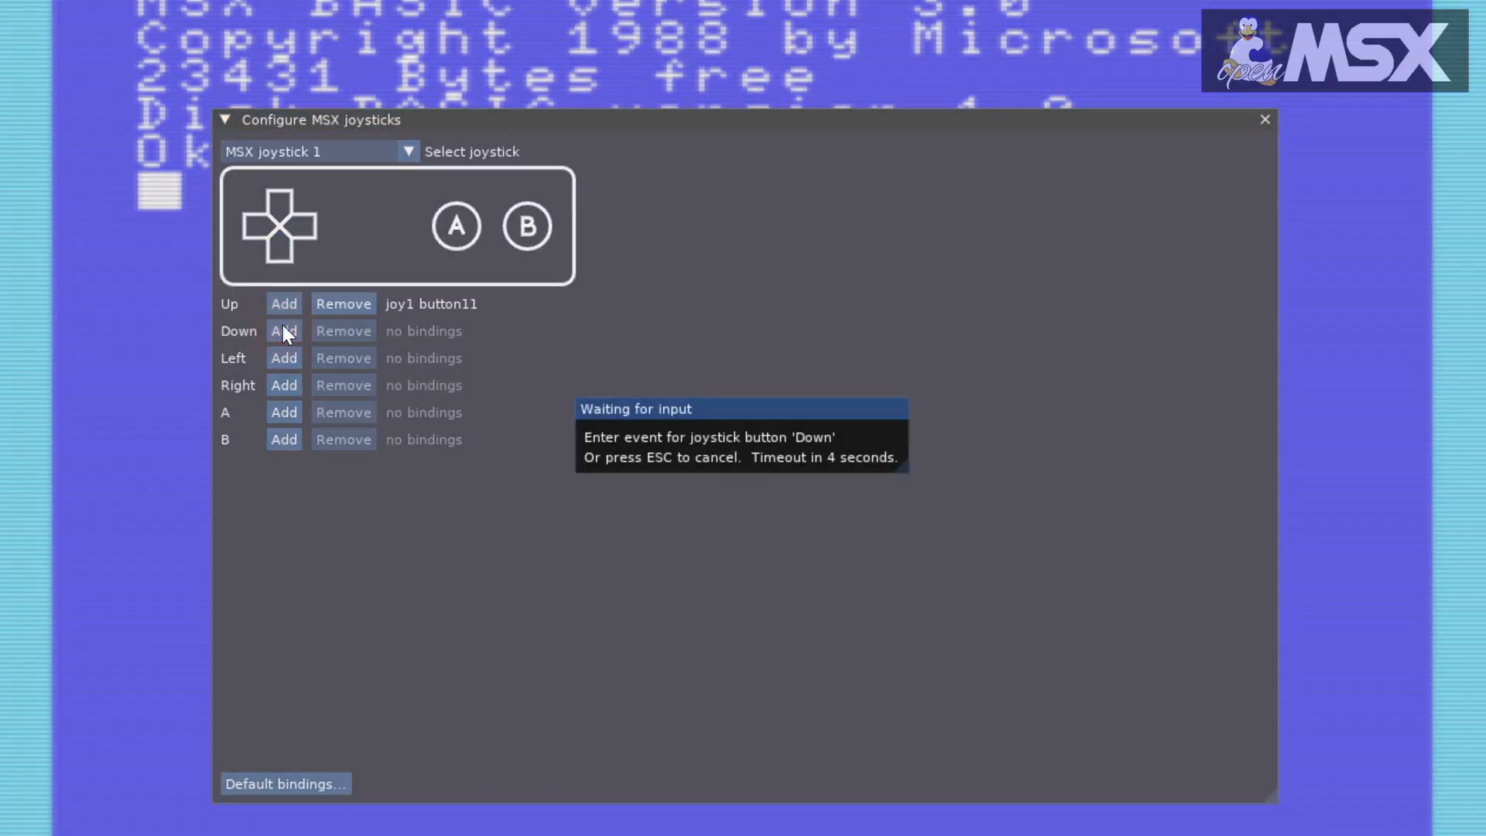
pyautogui.click(284, 358)
pyautogui.click(284, 385)
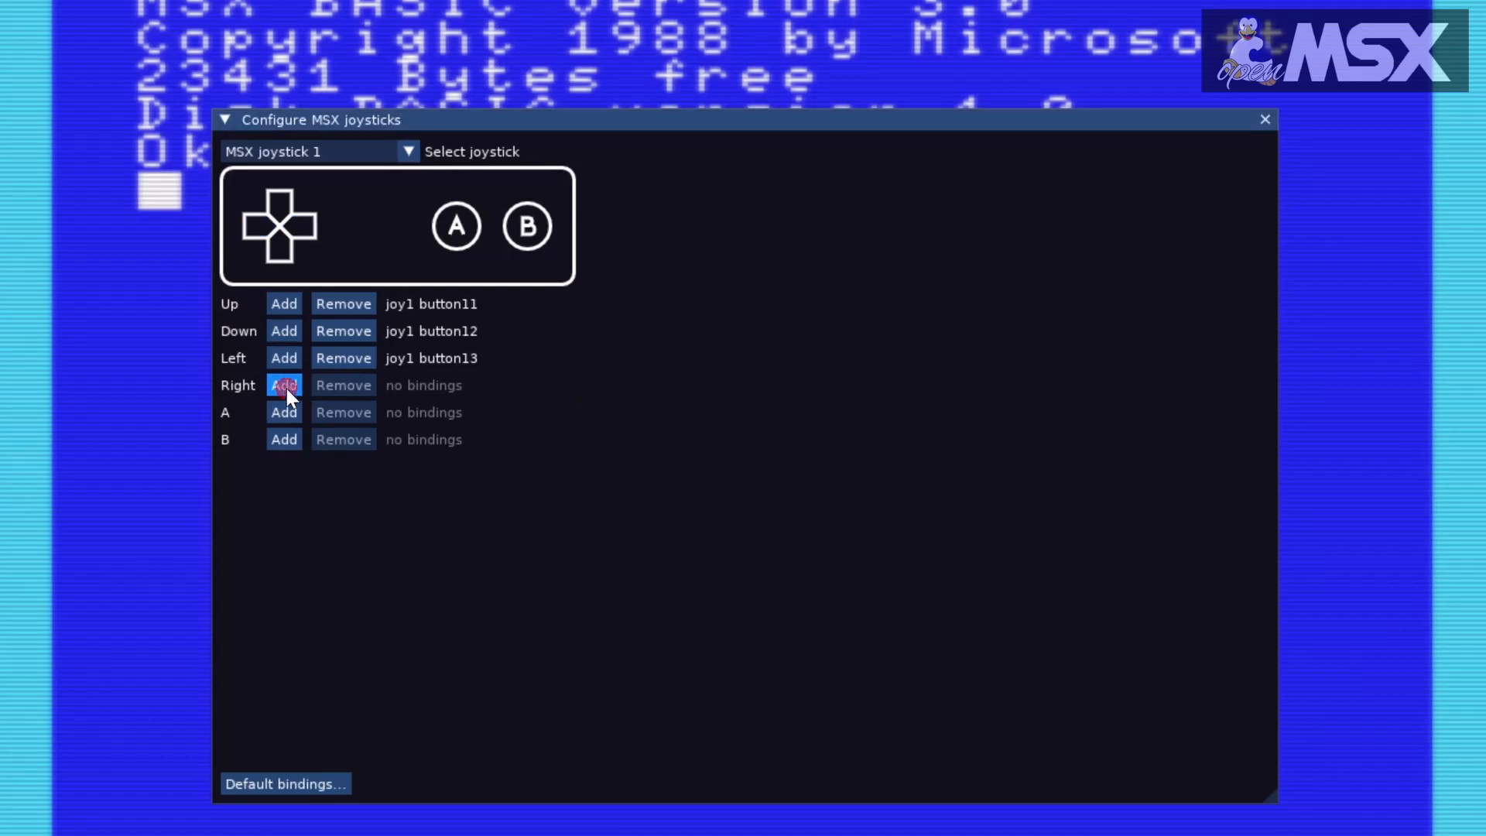
pyautogui.click(283, 410)
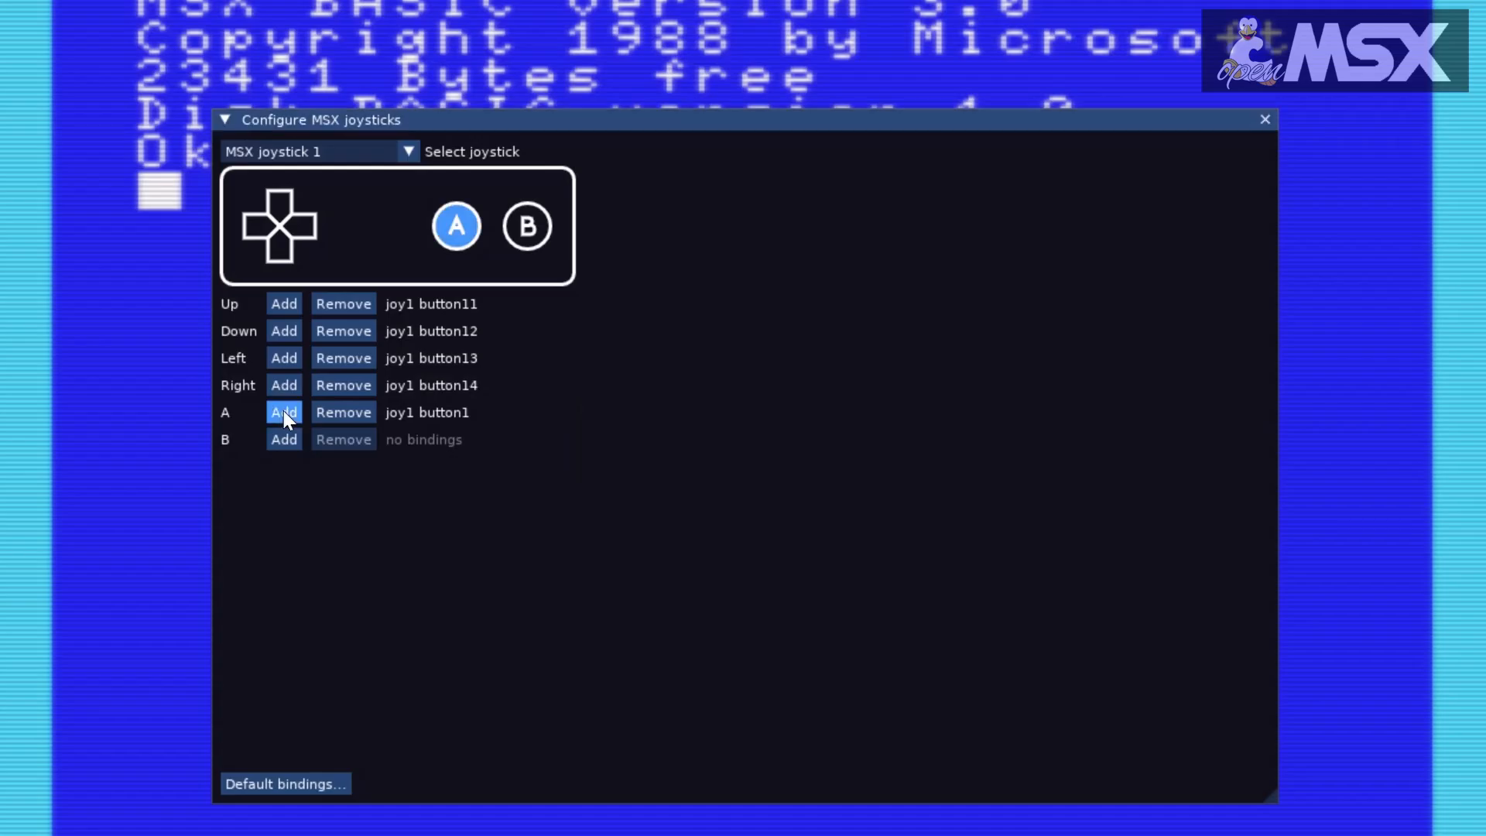
pyautogui.click(280, 438)
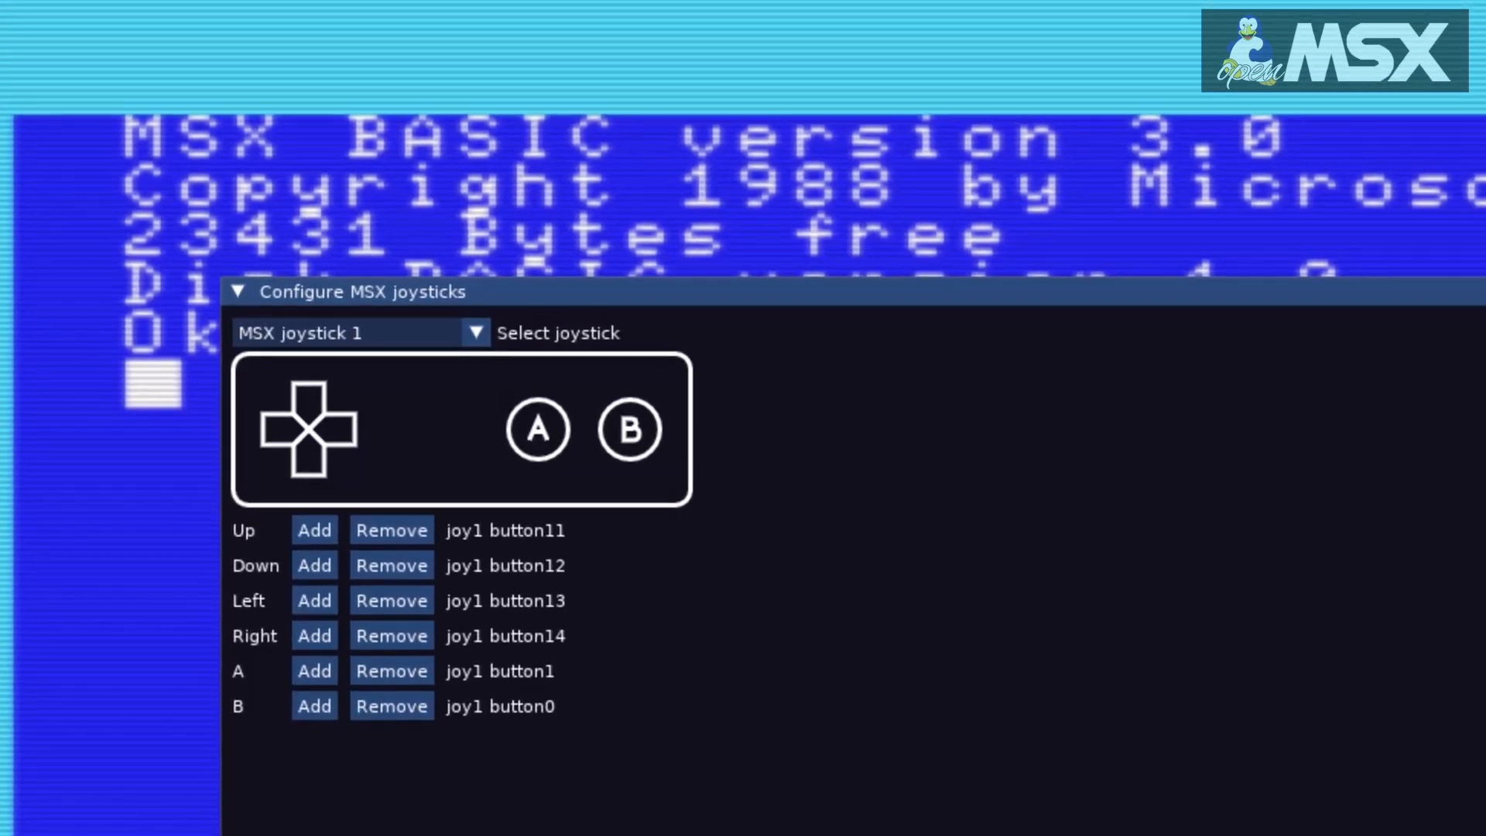
pyautogui.click(1469, 230)
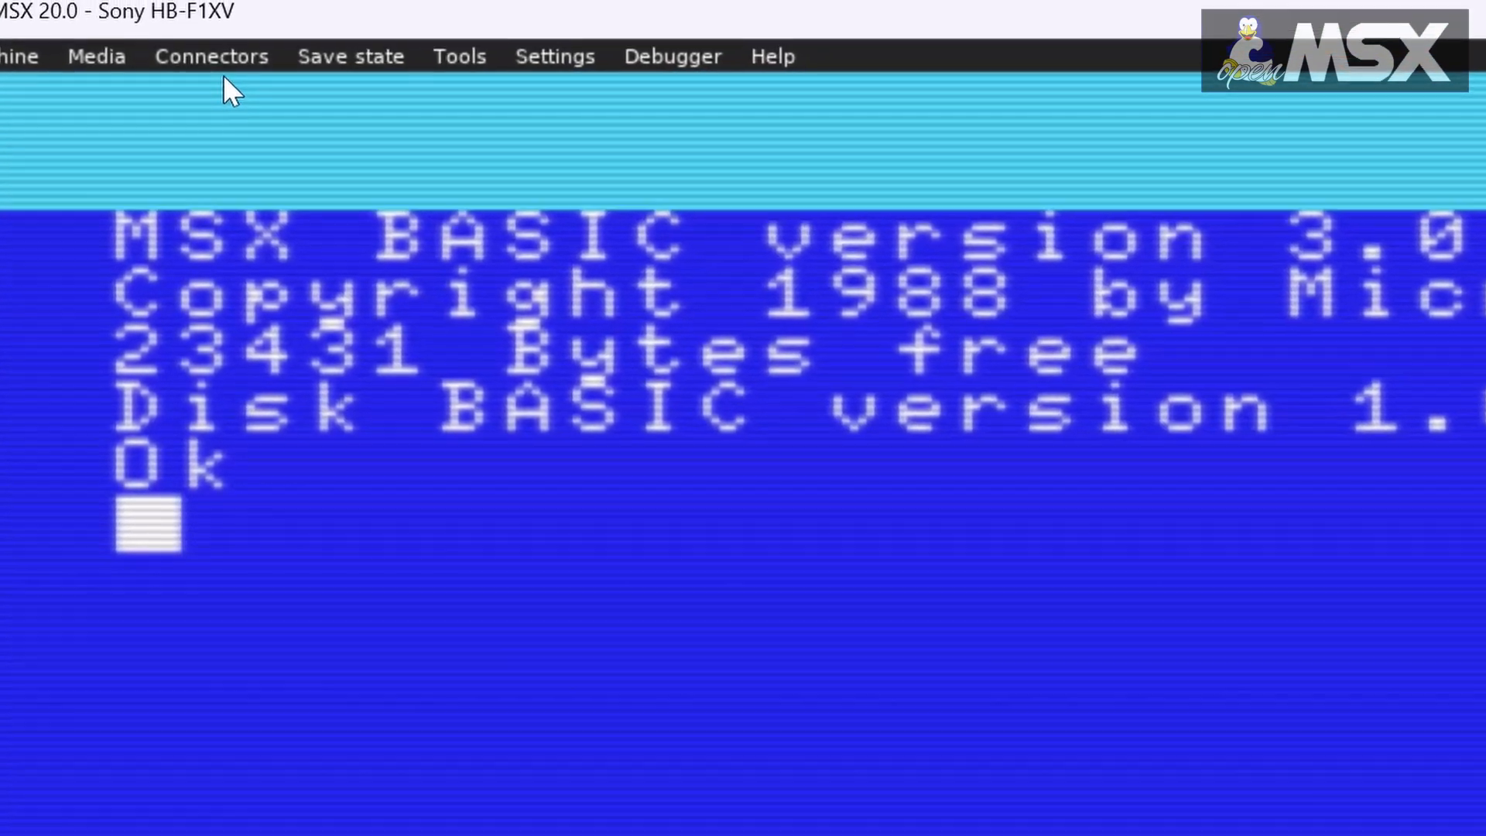
# Step: Check the devices that can be plugged into MSX Joystick port A
pyautogui.click(220, 25)
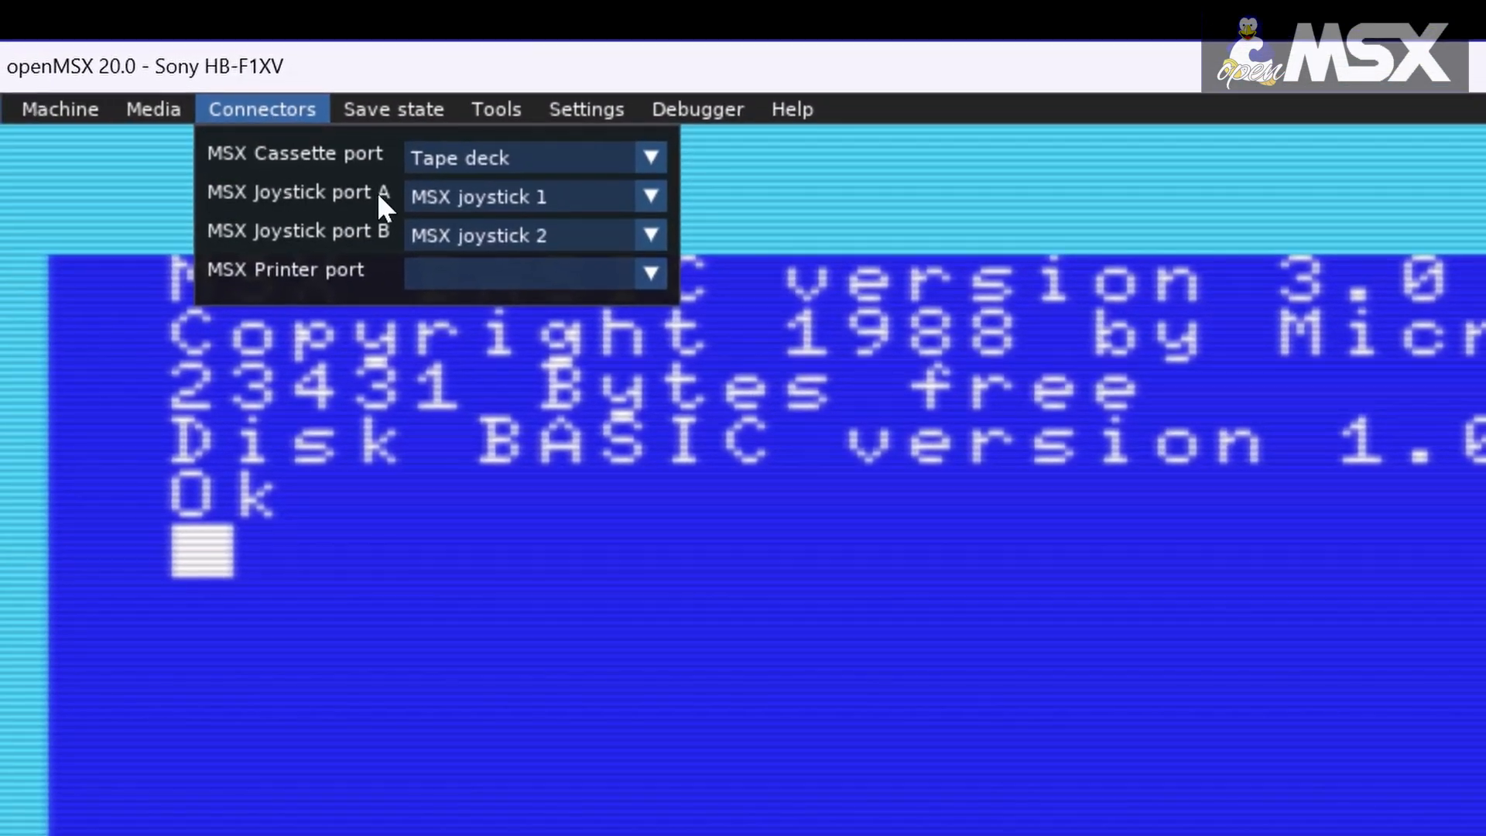
pyautogui.click(408, 170)
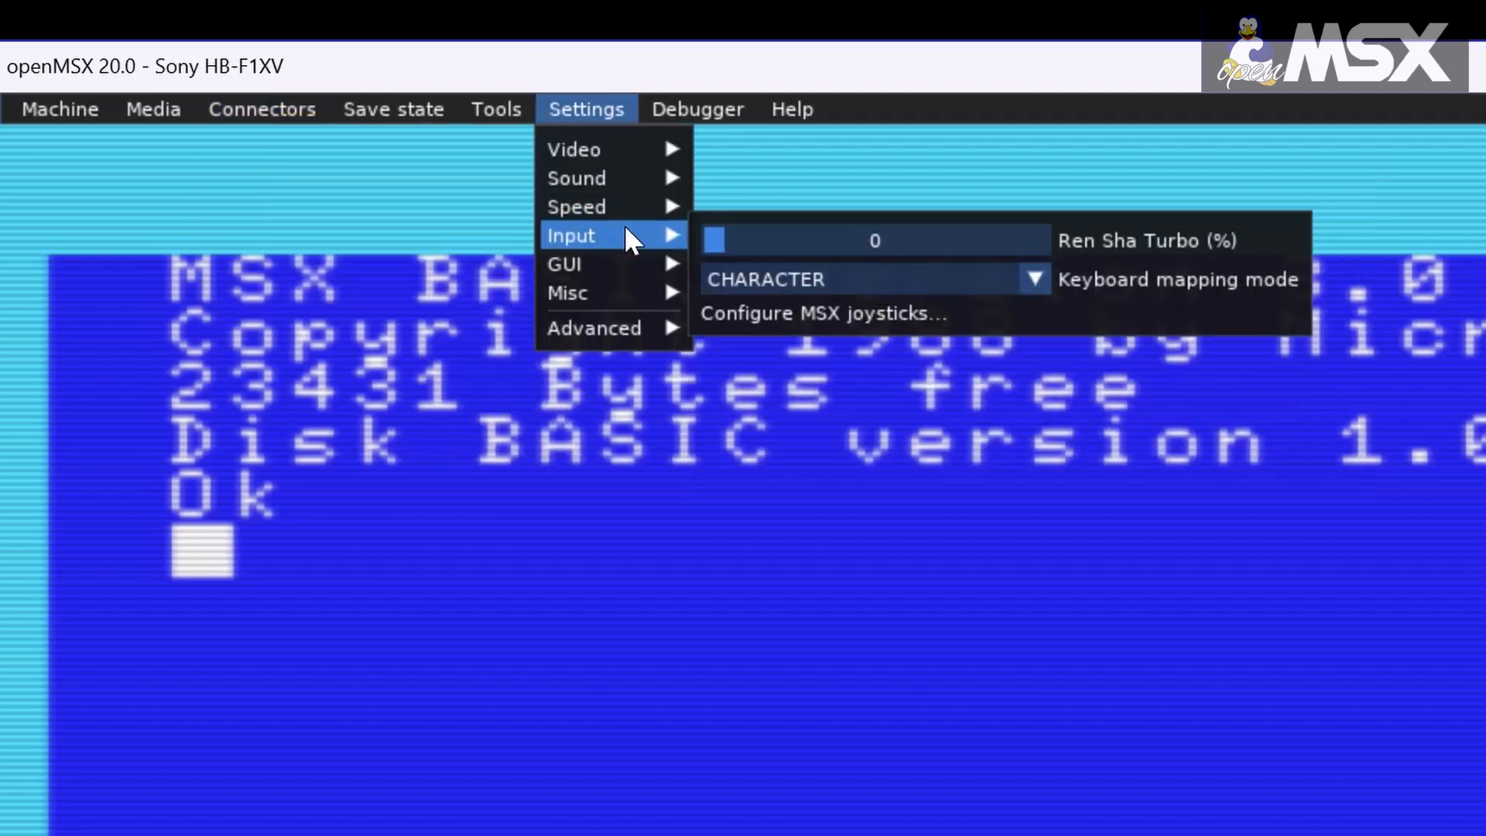
pyautogui.click(627, 230)
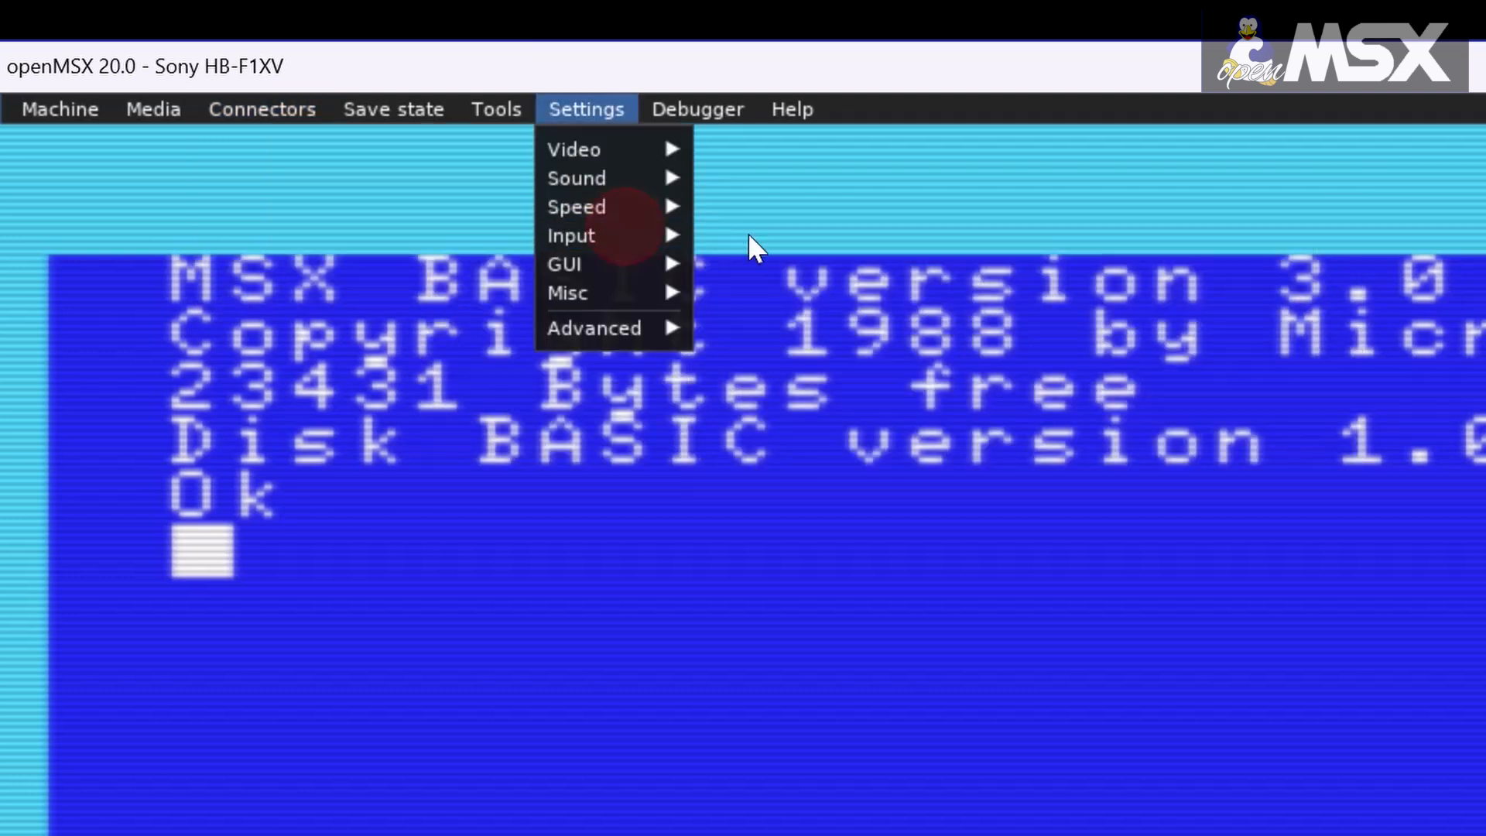
# Step: Reopen the MSX joystick configuration, view the bindings of JoyMega controller 1, and close it
pyautogui.moveTo(640, 223)
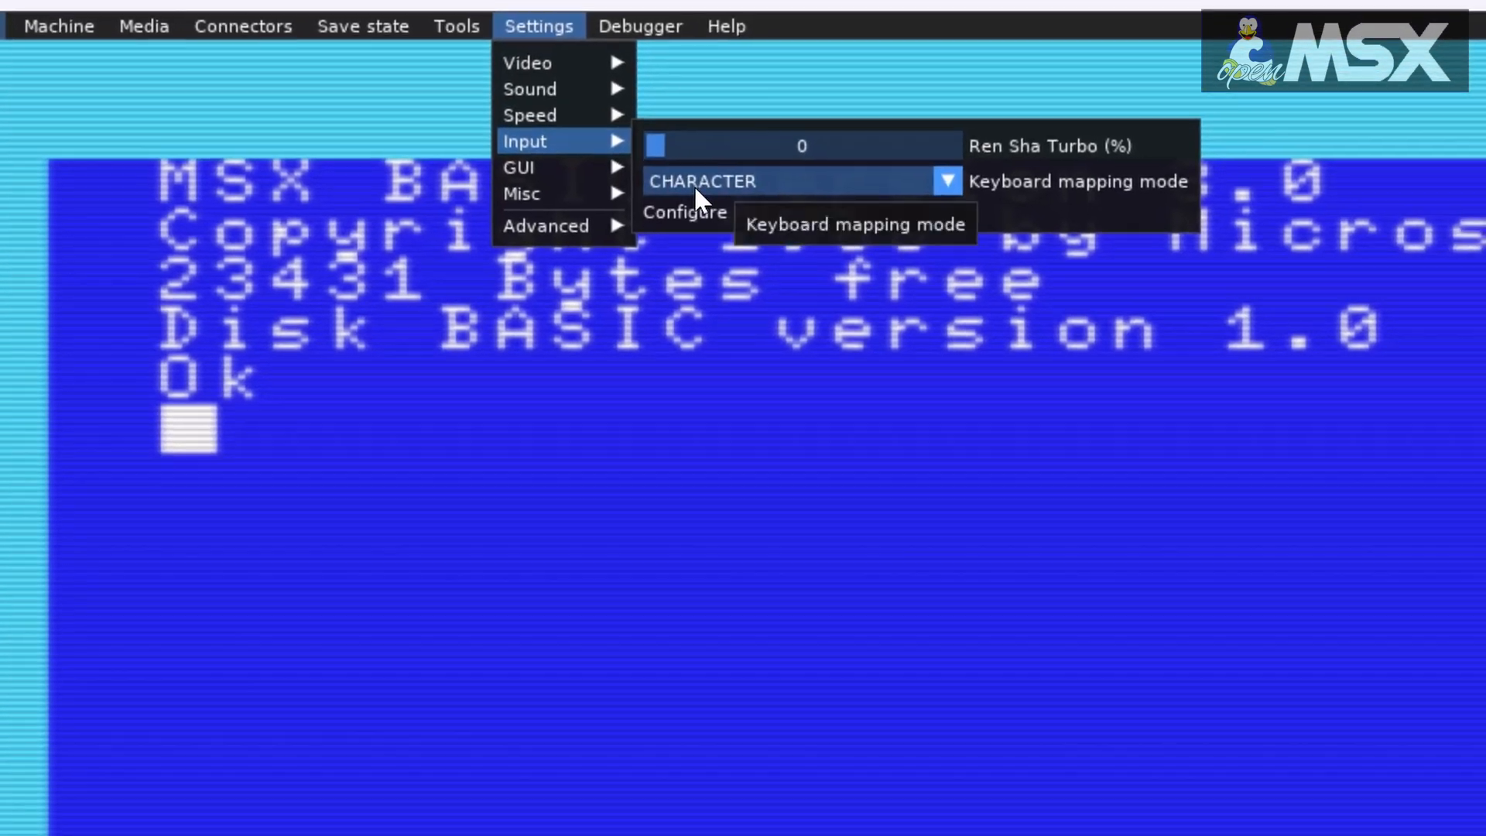
pyautogui.click(741, 305)
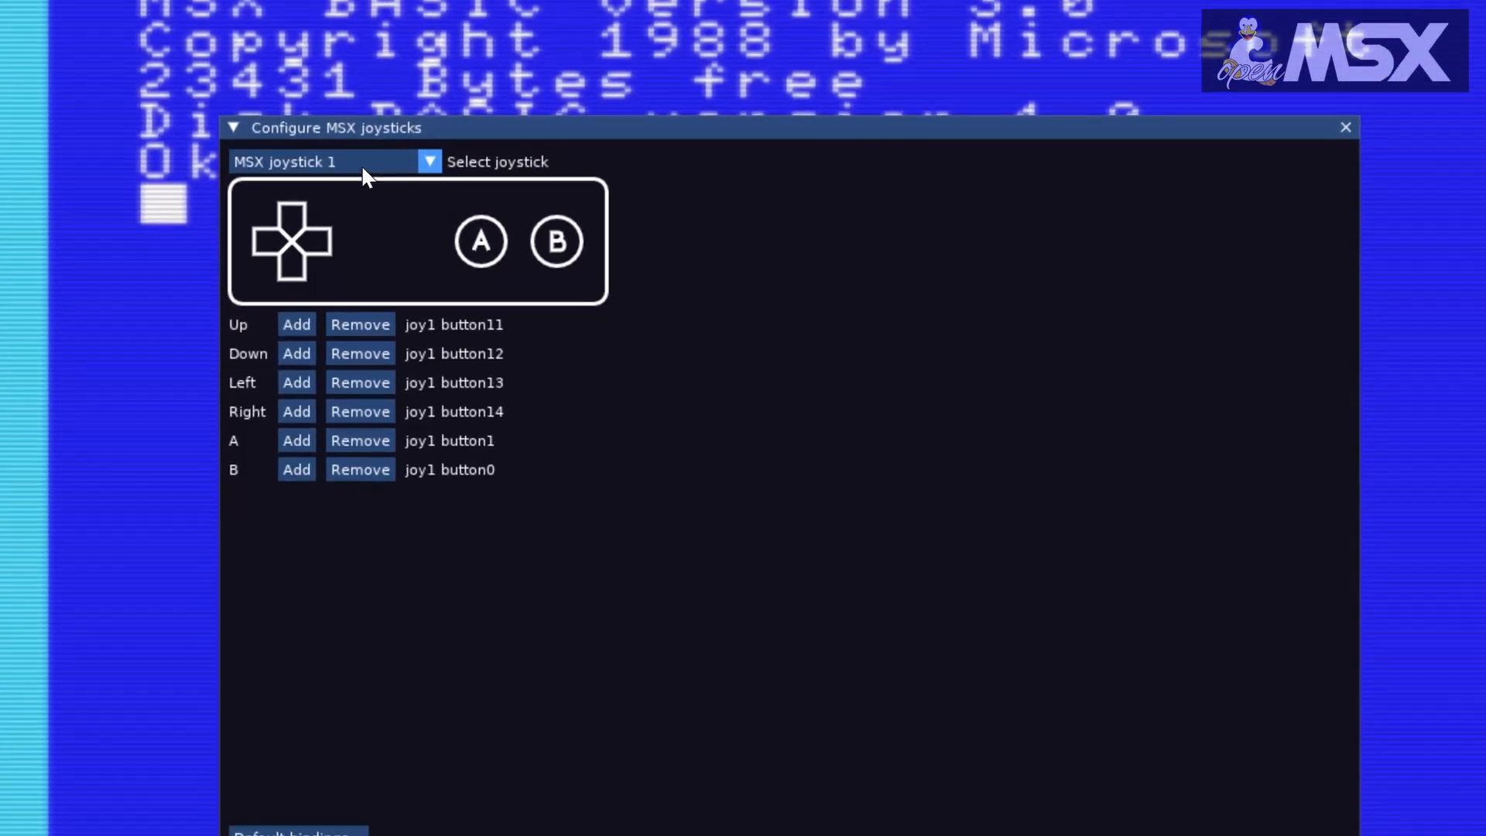
pyautogui.click(387, 269)
pyautogui.click(356, 216)
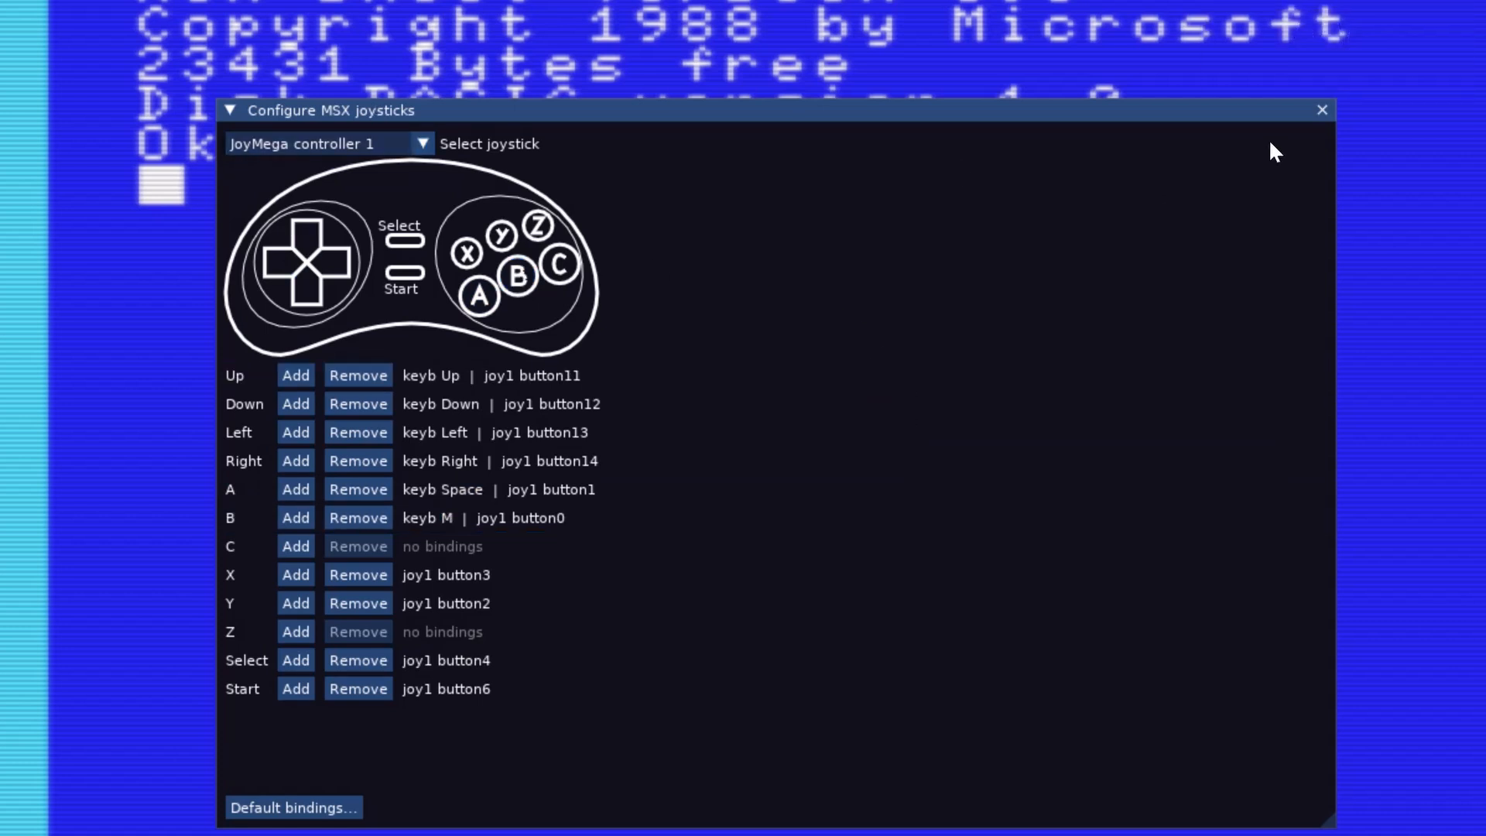
pyautogui.click(1322, 111)
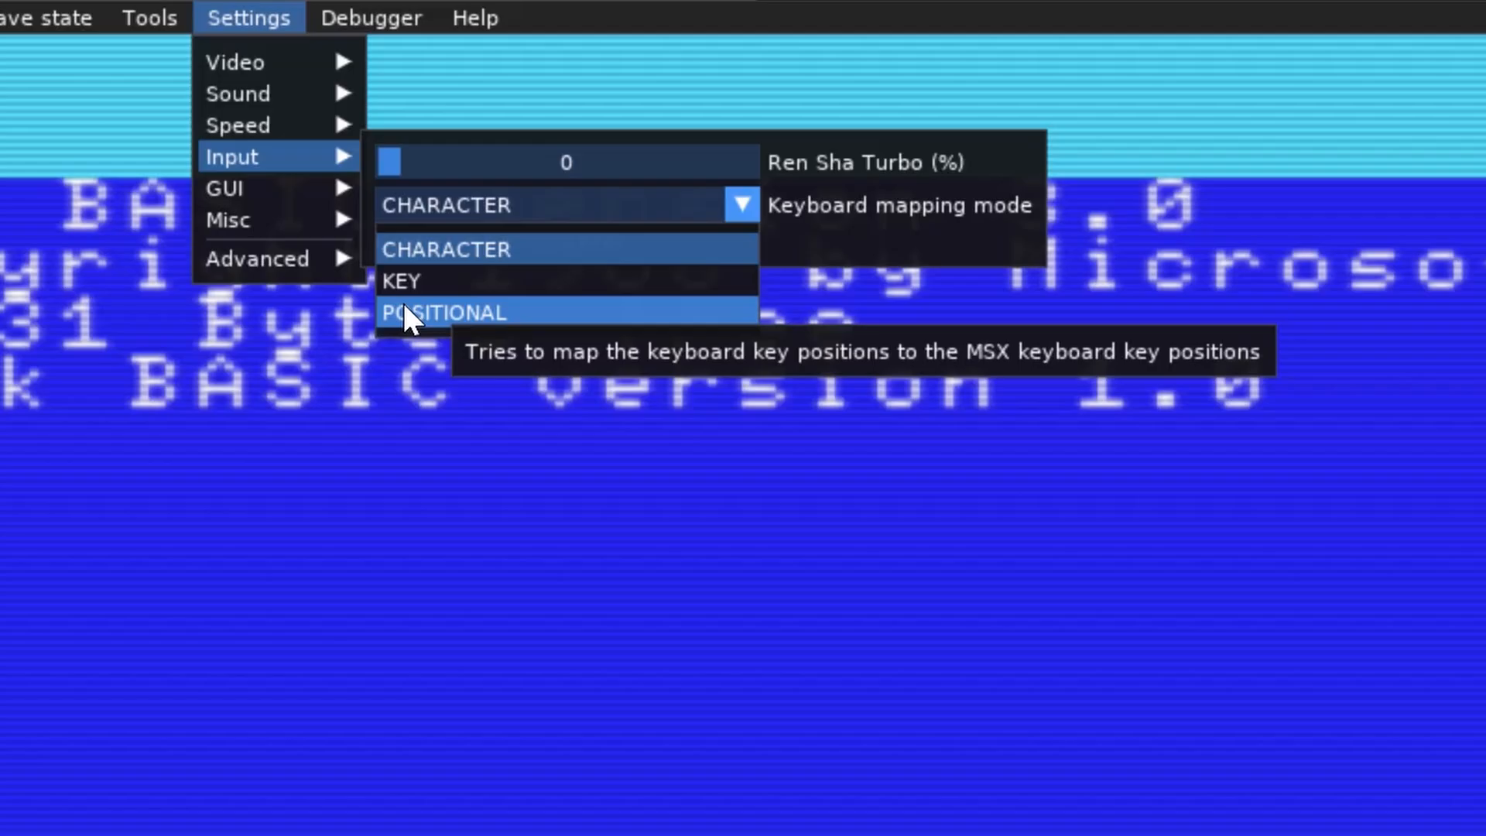
# Step: Look over the GUI options for saving and restoring layouts and selecting a style, view the shortcut editor's debugger shortcuts, and close it
pyautogui.moveTo(287, 174)
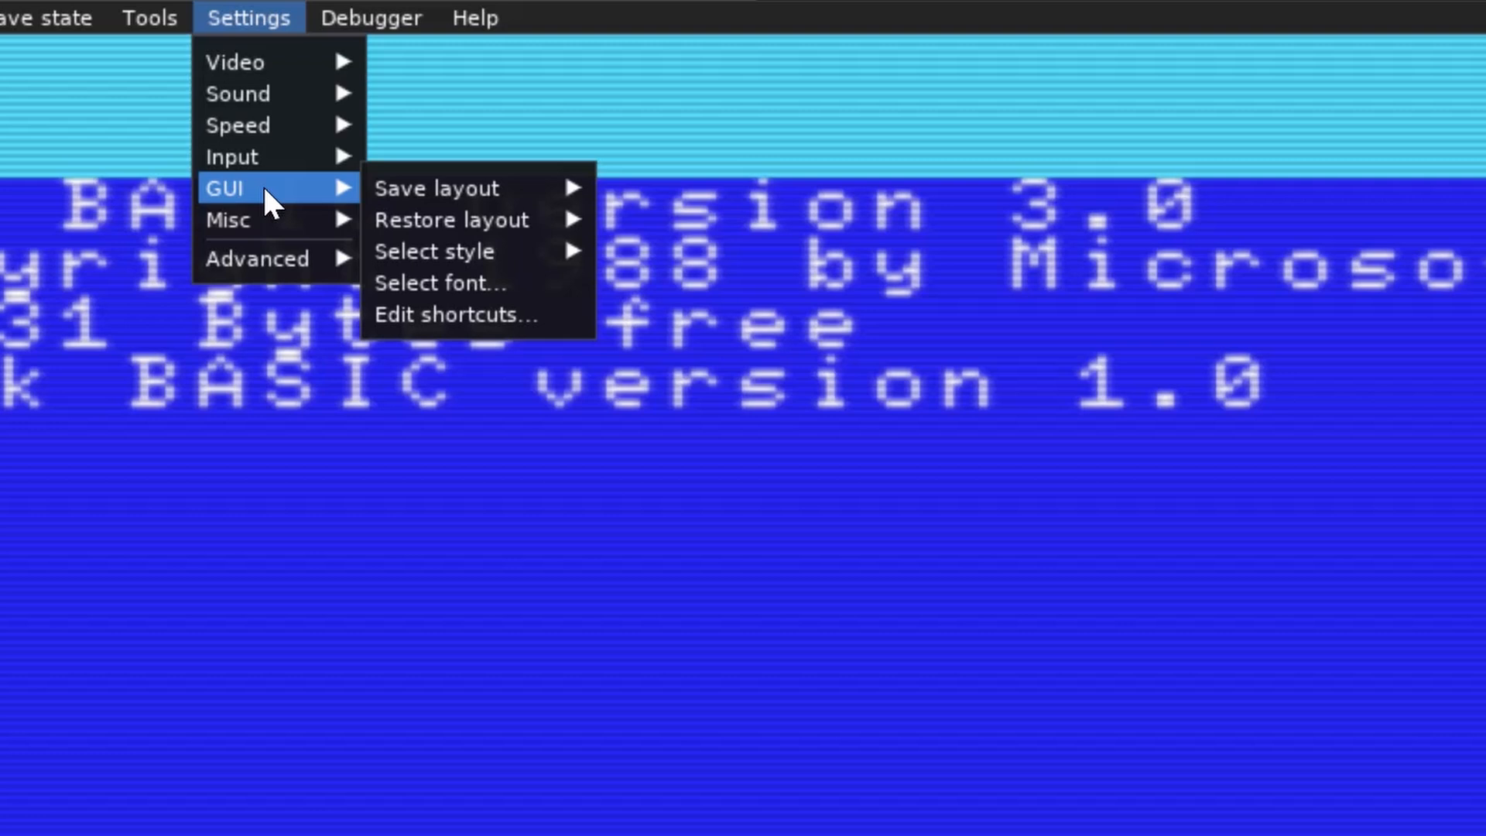
pyautogui.moveTo(412, 189)
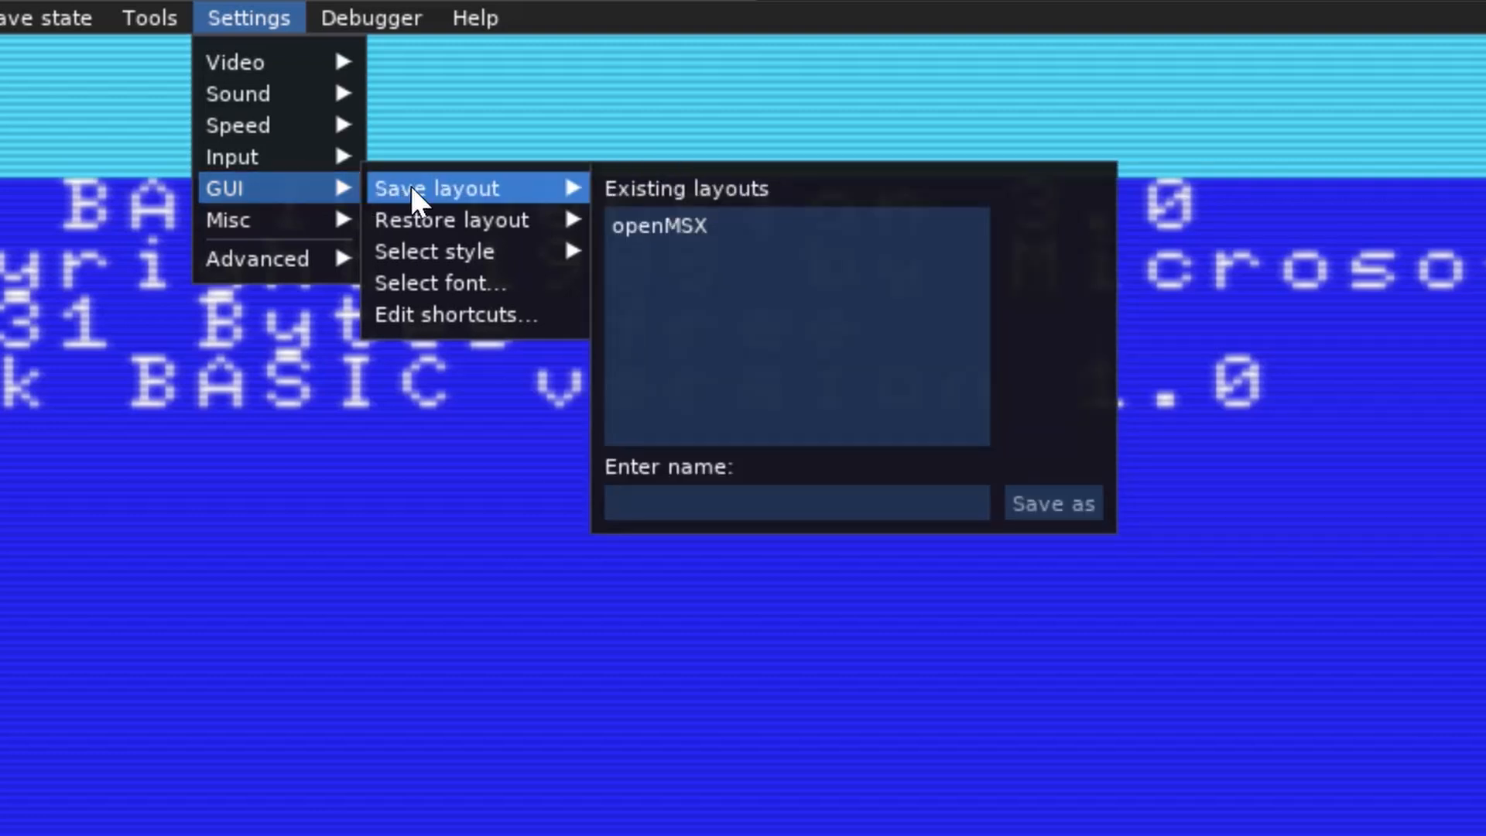
pyautogui.moveTo(471, 223)
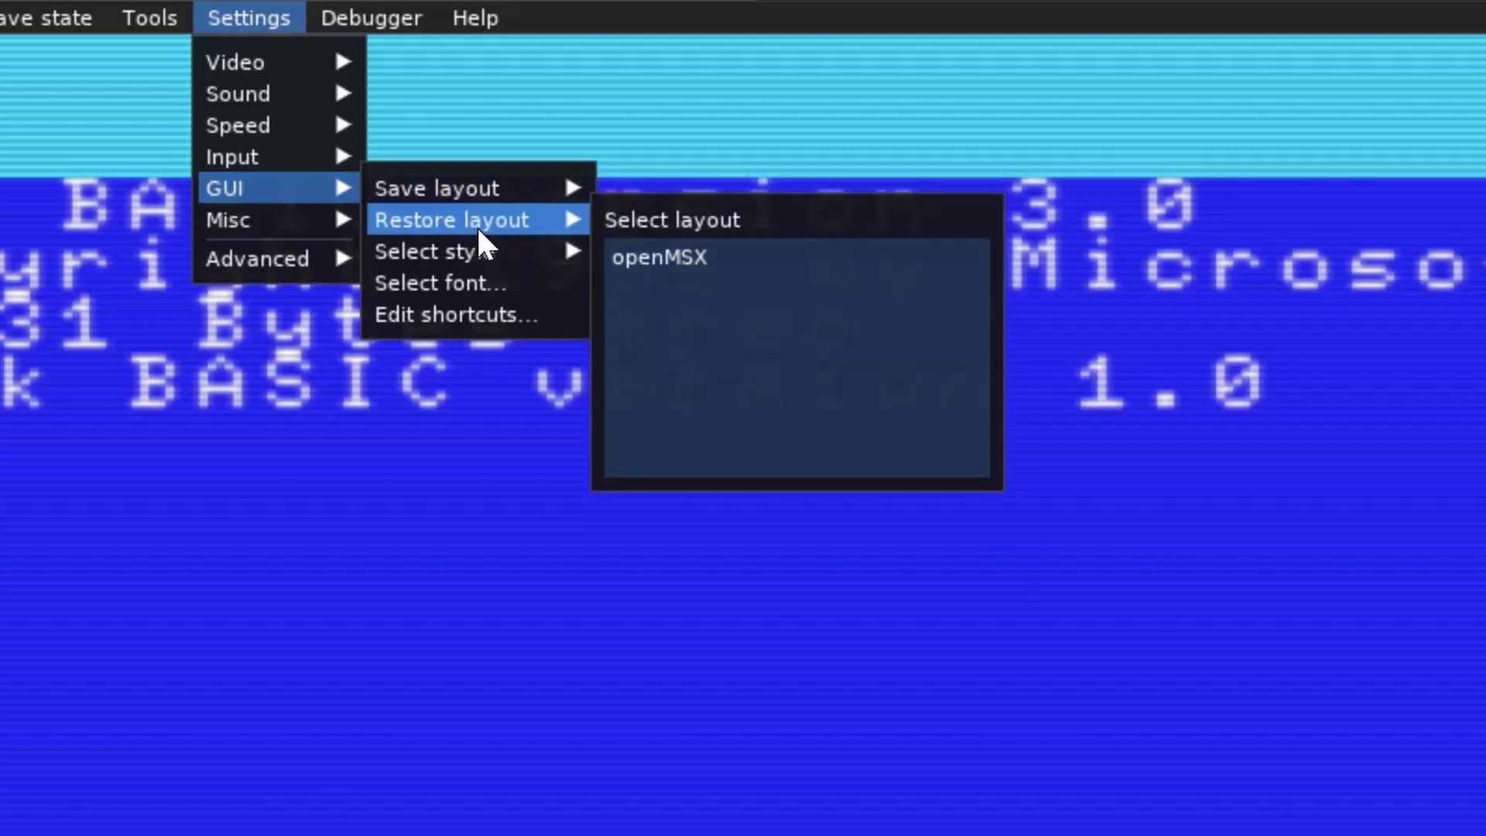
pyautogui.moveTo(498, 262)
pyautogui.click(451, 315)
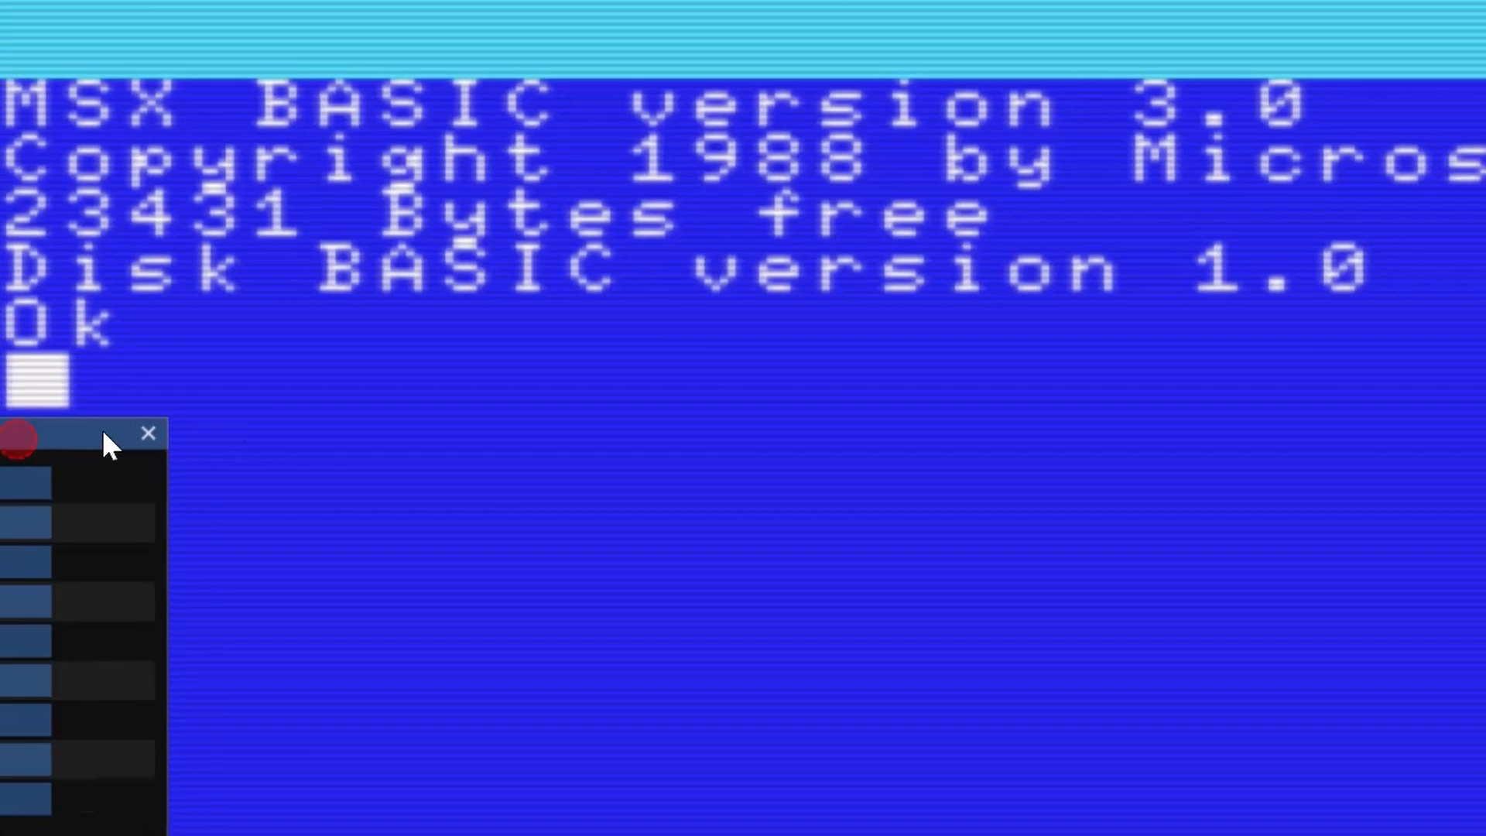
pyautogui.moveTo(109, 445); pyautogui.dragTo(1141, 273)
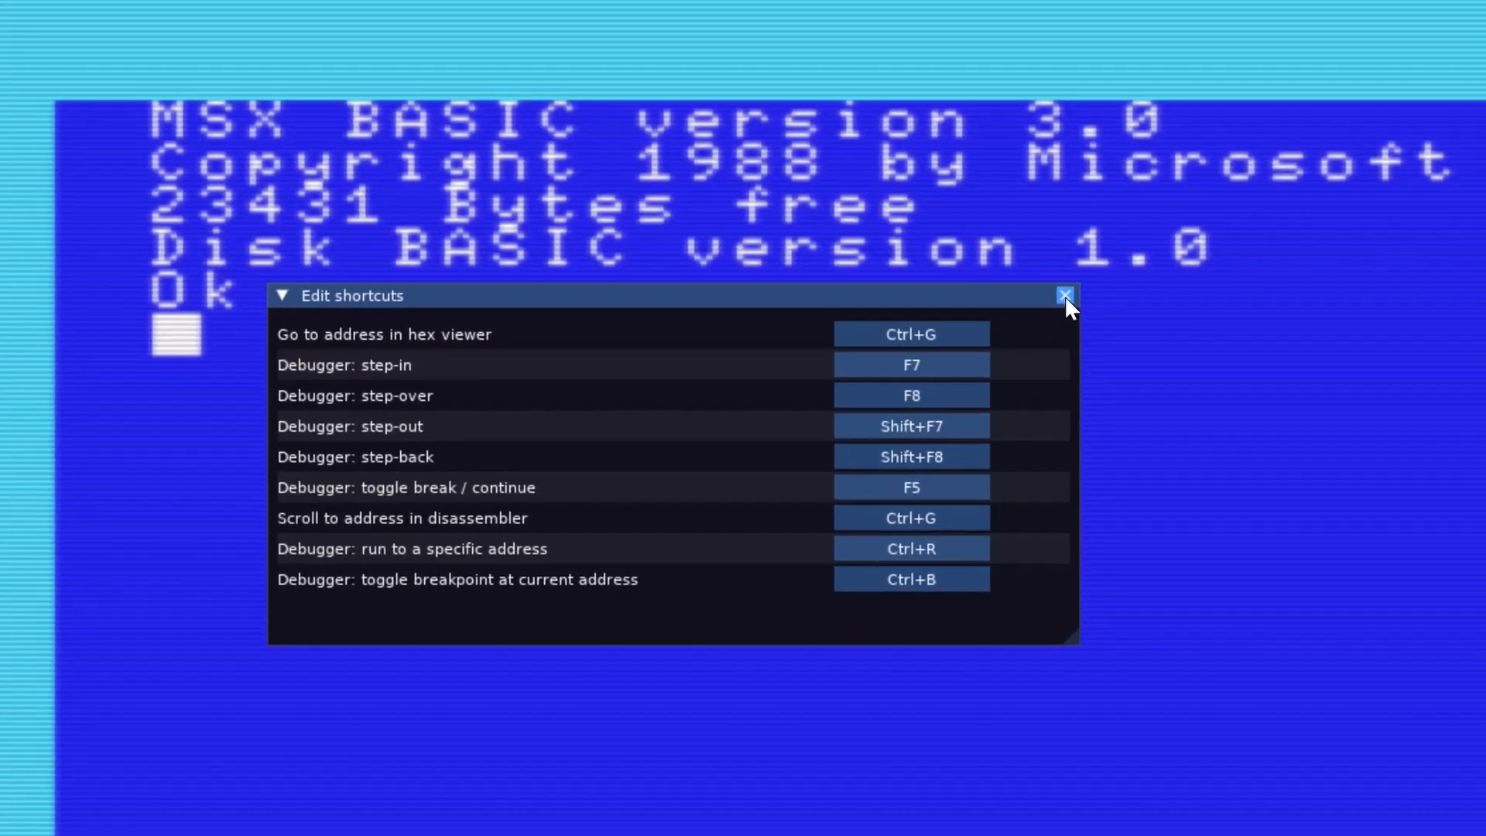
pyautogui.click(1094, 290)
# Step: Examine the full list of advanced settings, from video and keyboard options through the sound channel options to throttle, and leave the list
pyautogui.click(451, 45)
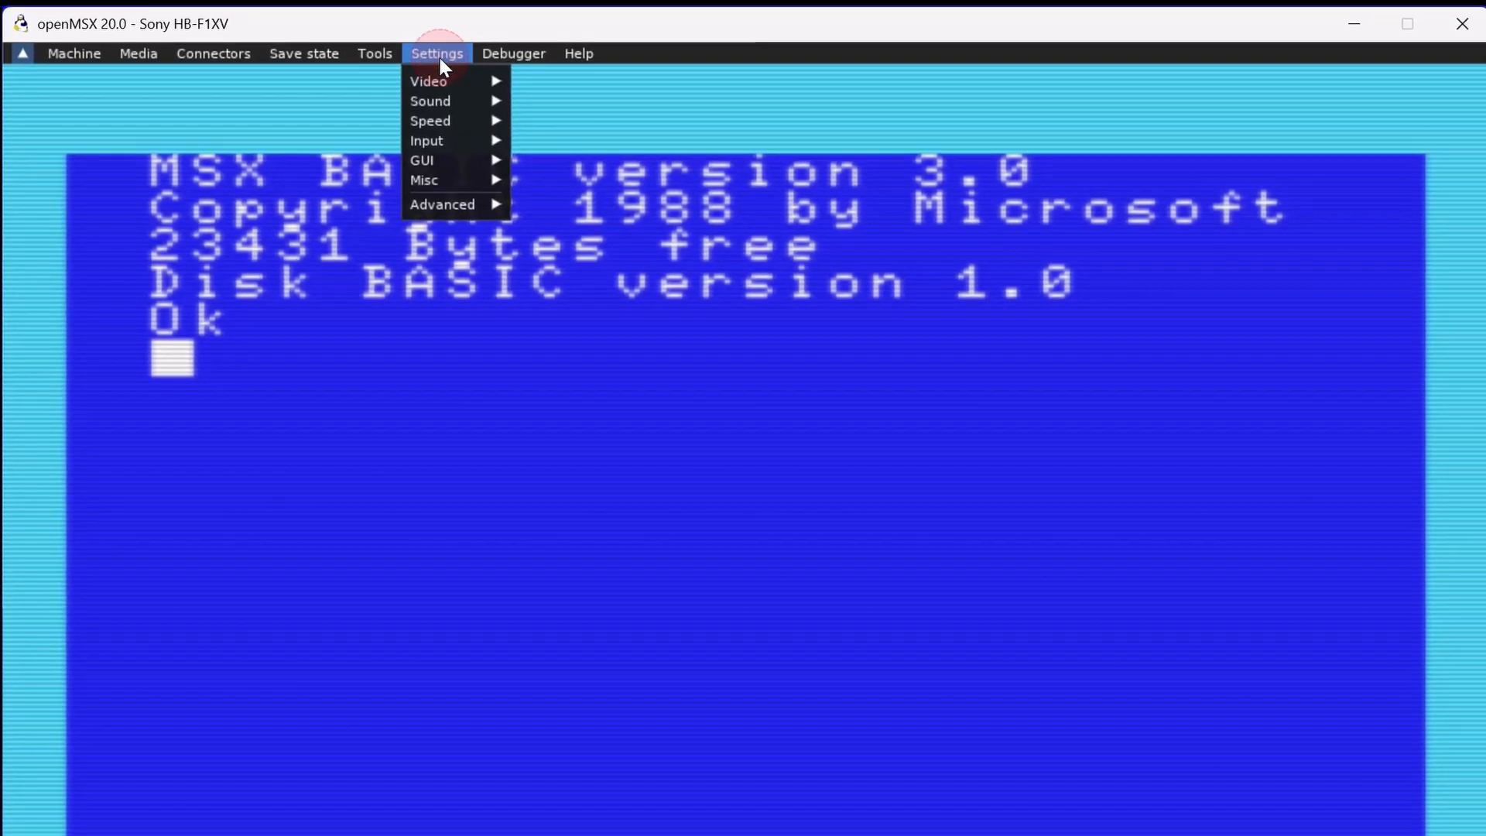
pyautogui.moveTo(453, 193)
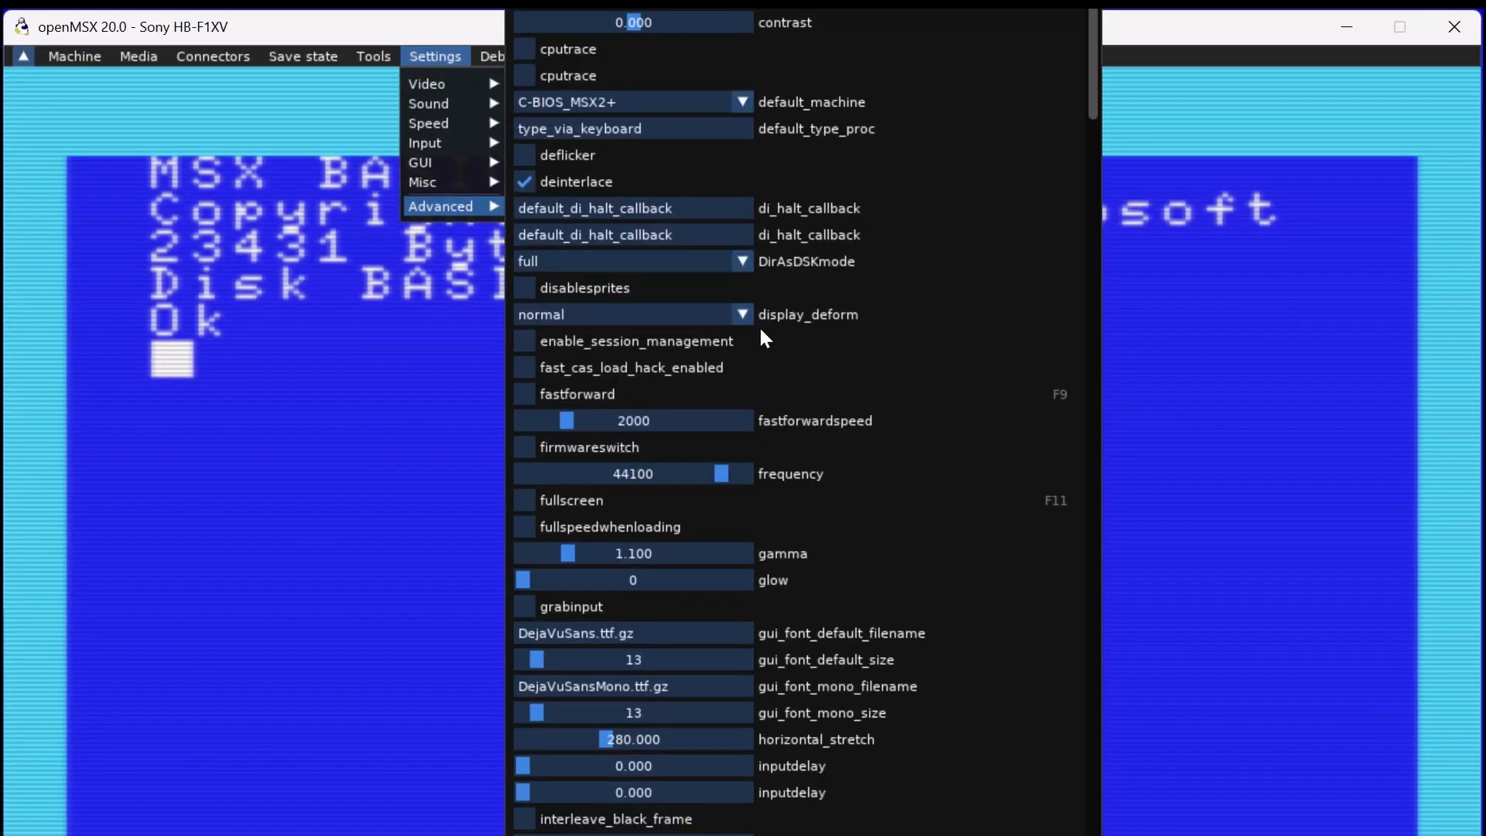
pyautogui.scroll(-3, 760, 338)
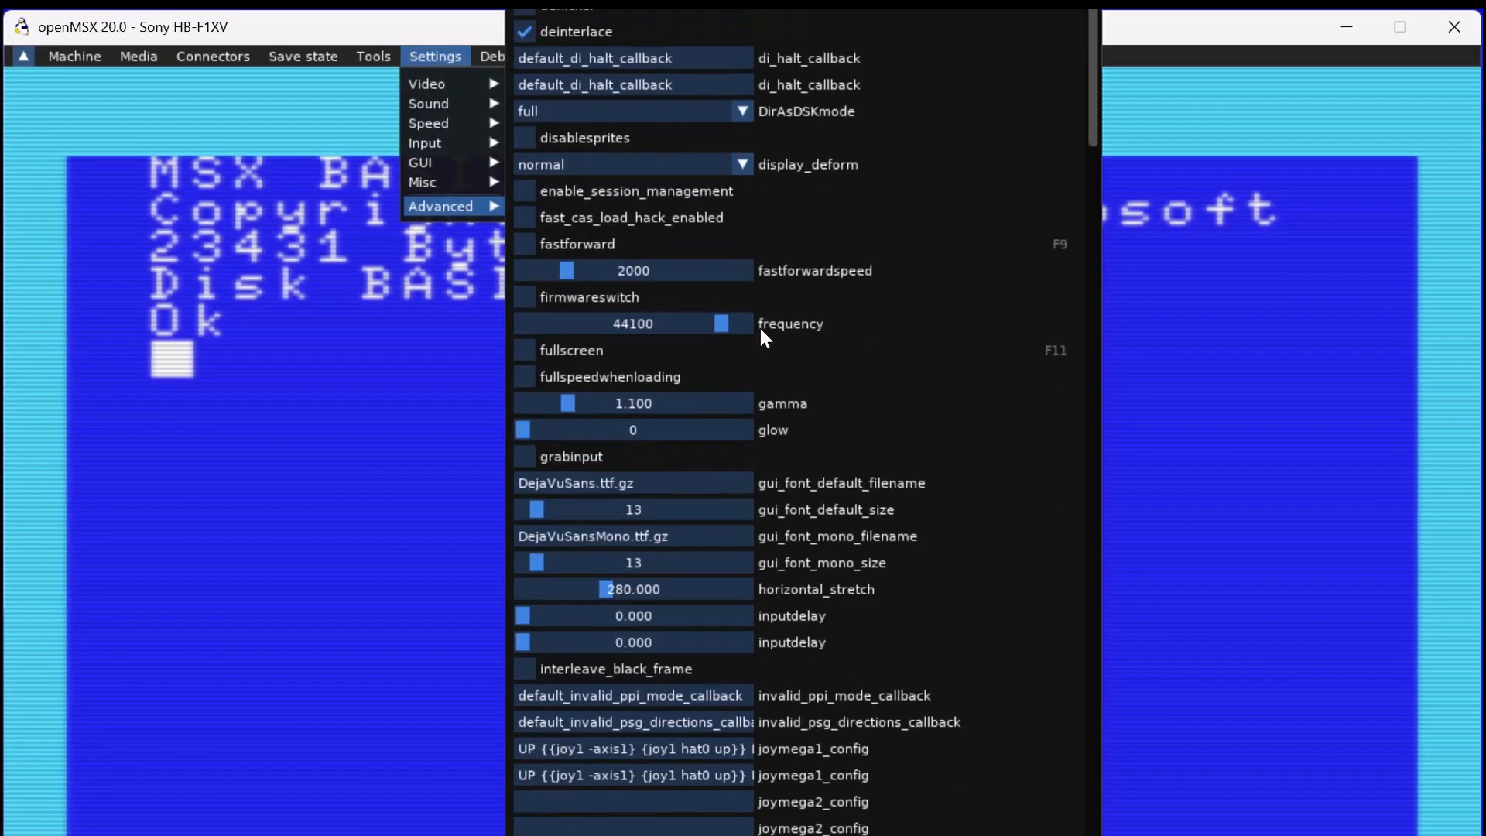
pyautogui.scroll(-3, 760, 328)
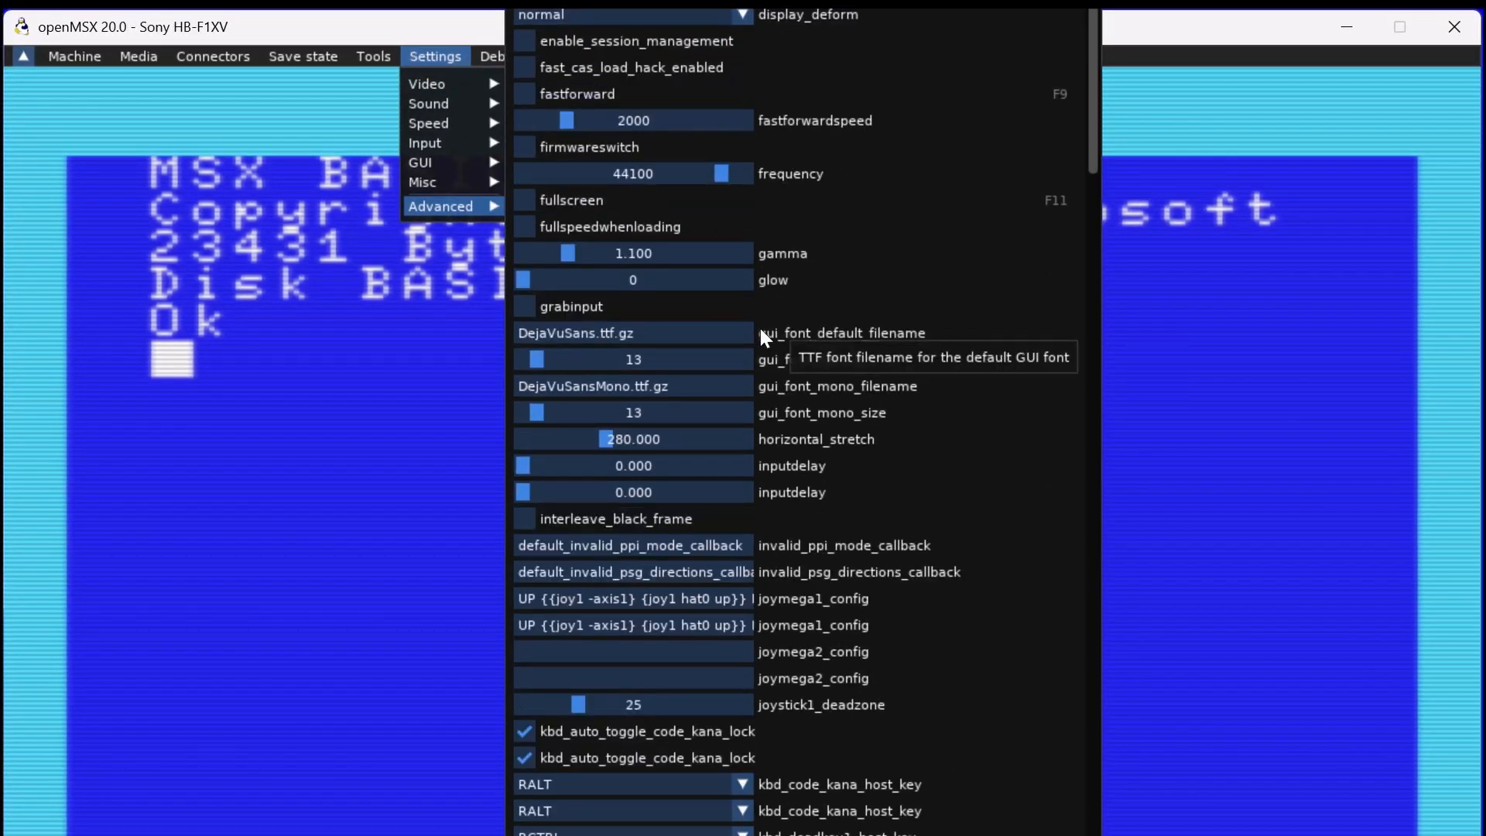
pyautogui.scroll(-2, 745, 424)
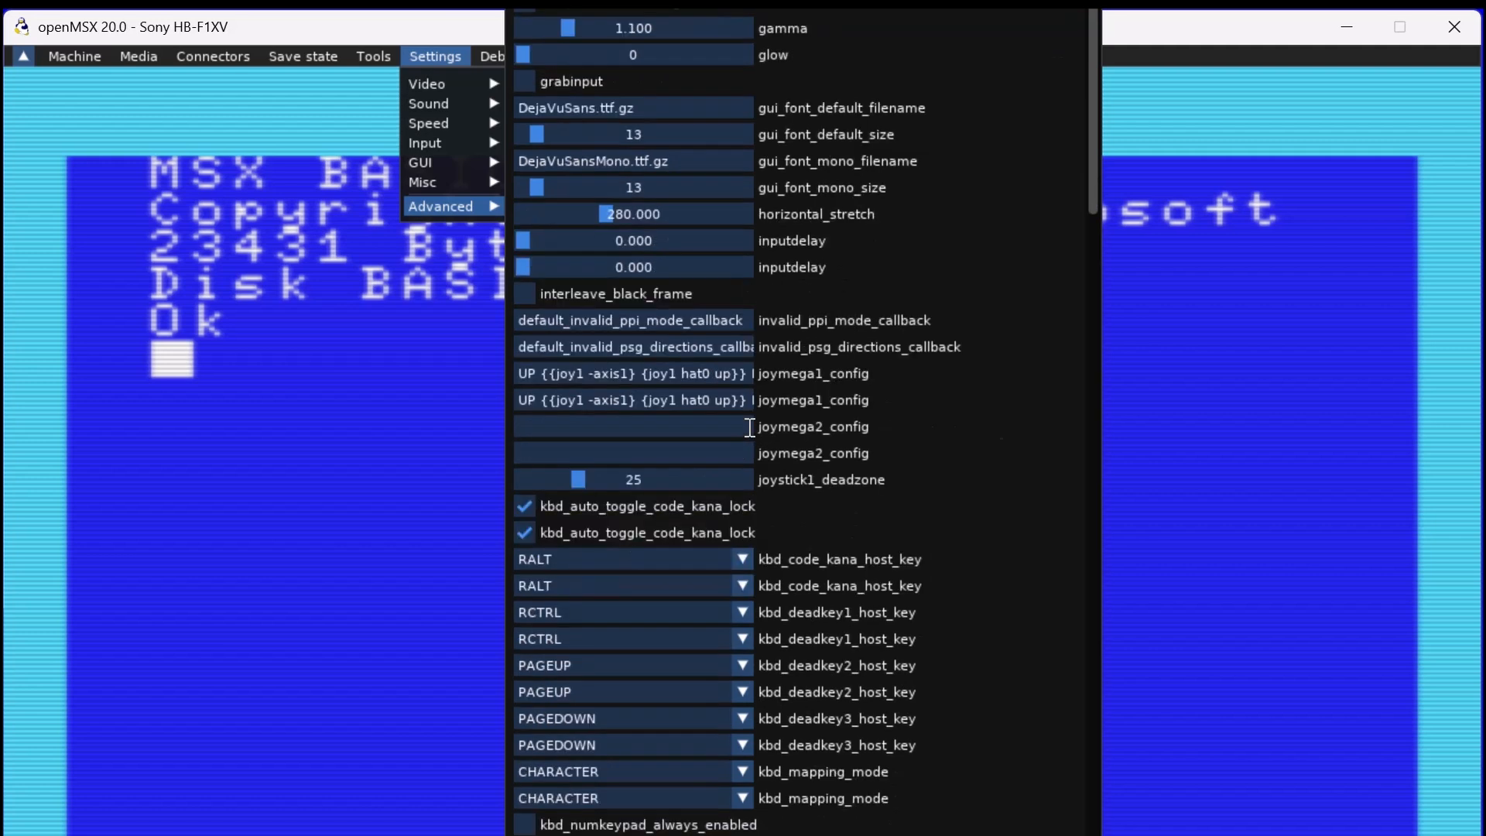
pyautogui.scroll(-8, 747, 427)
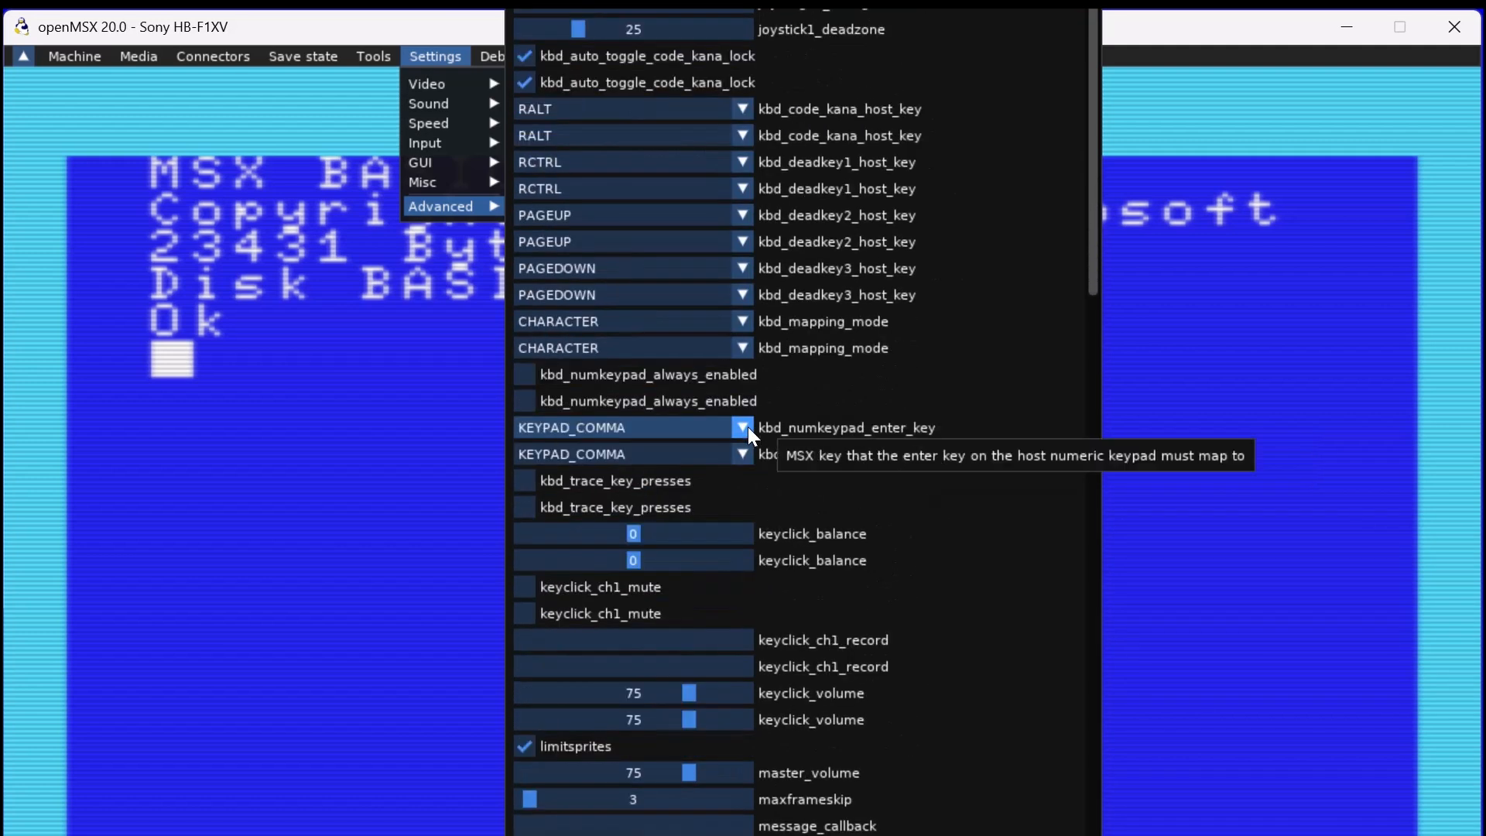
pyautogui.scroll(-5, 748, 426)
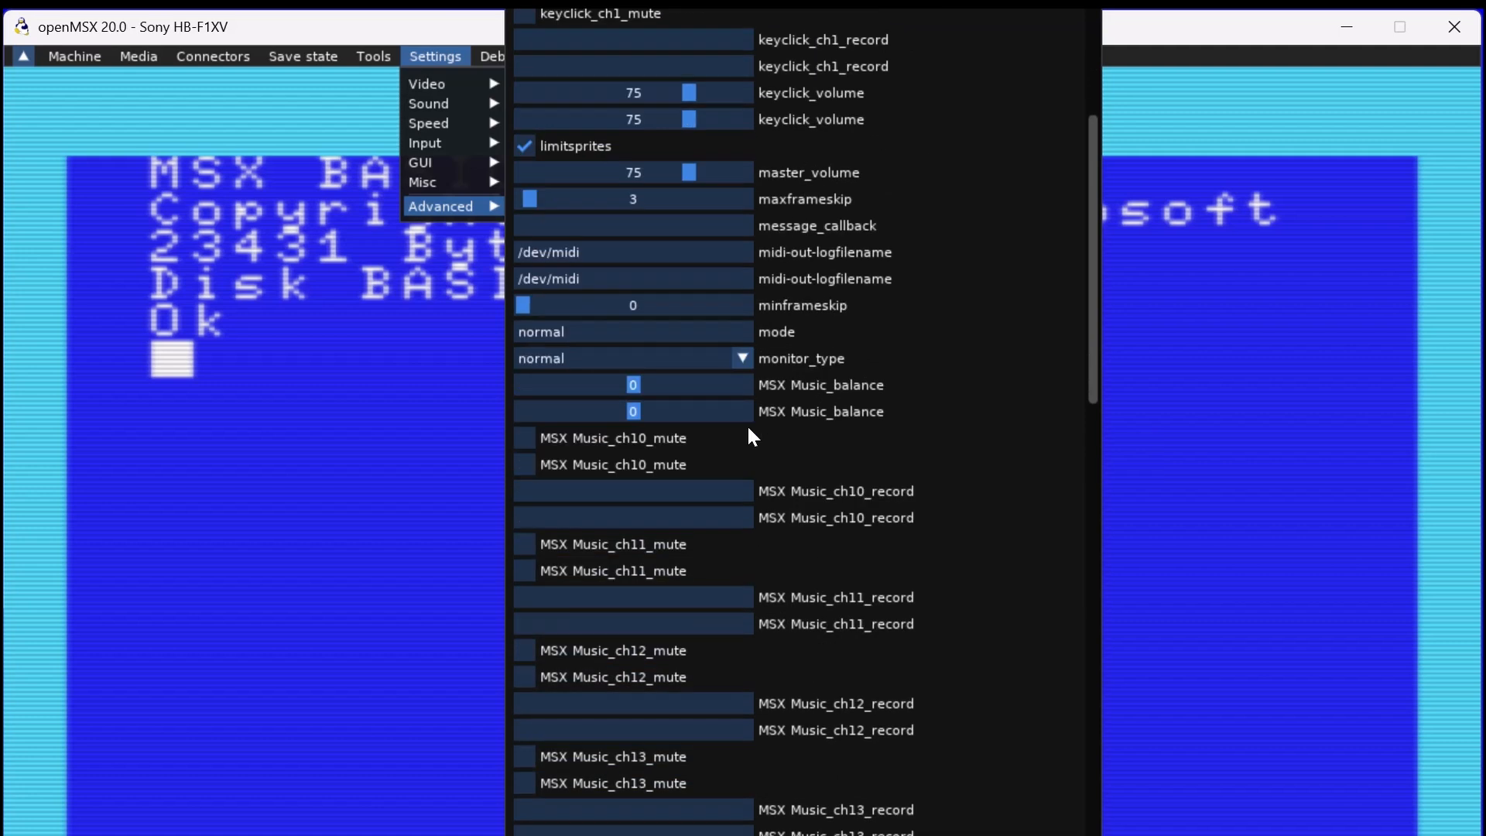
pyautogui.scroll(-4, 746, 424)
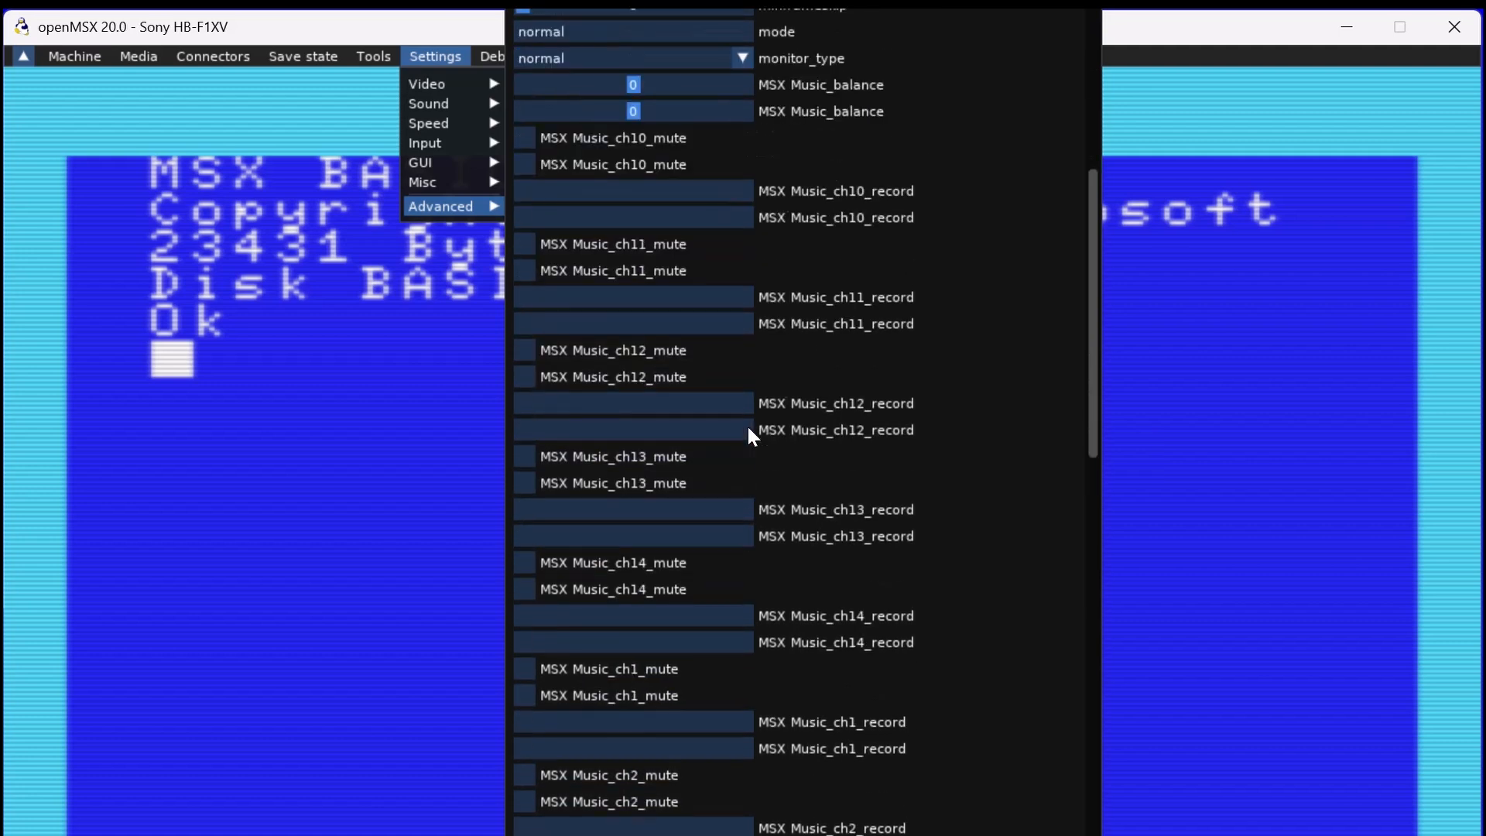
pyautogui.scroll(-2, 750, 427)
pyautogui.scroll(-5, 750, 427)
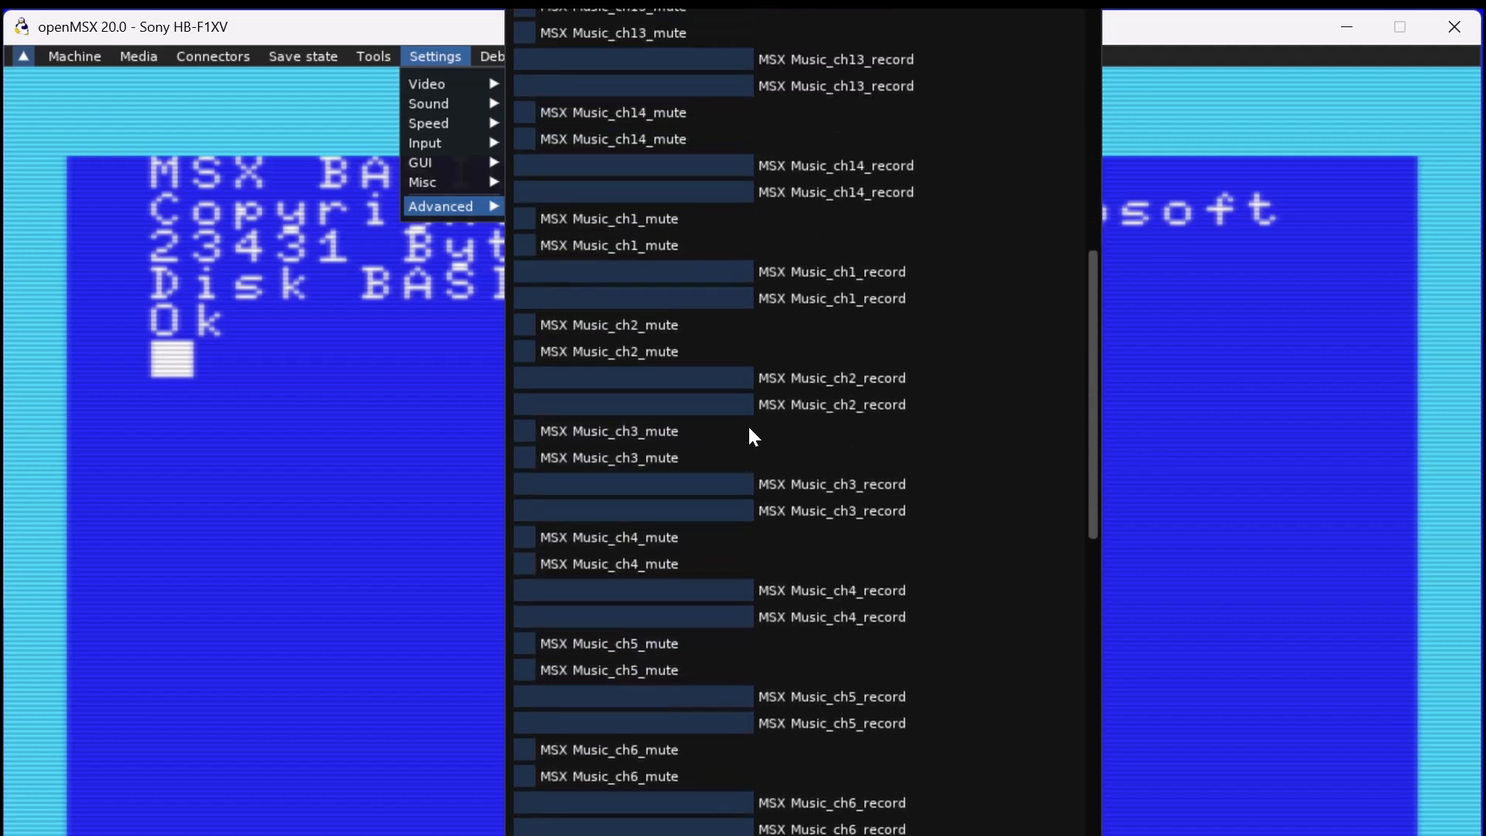
pyautogui.scroll(-6, 750, 427)
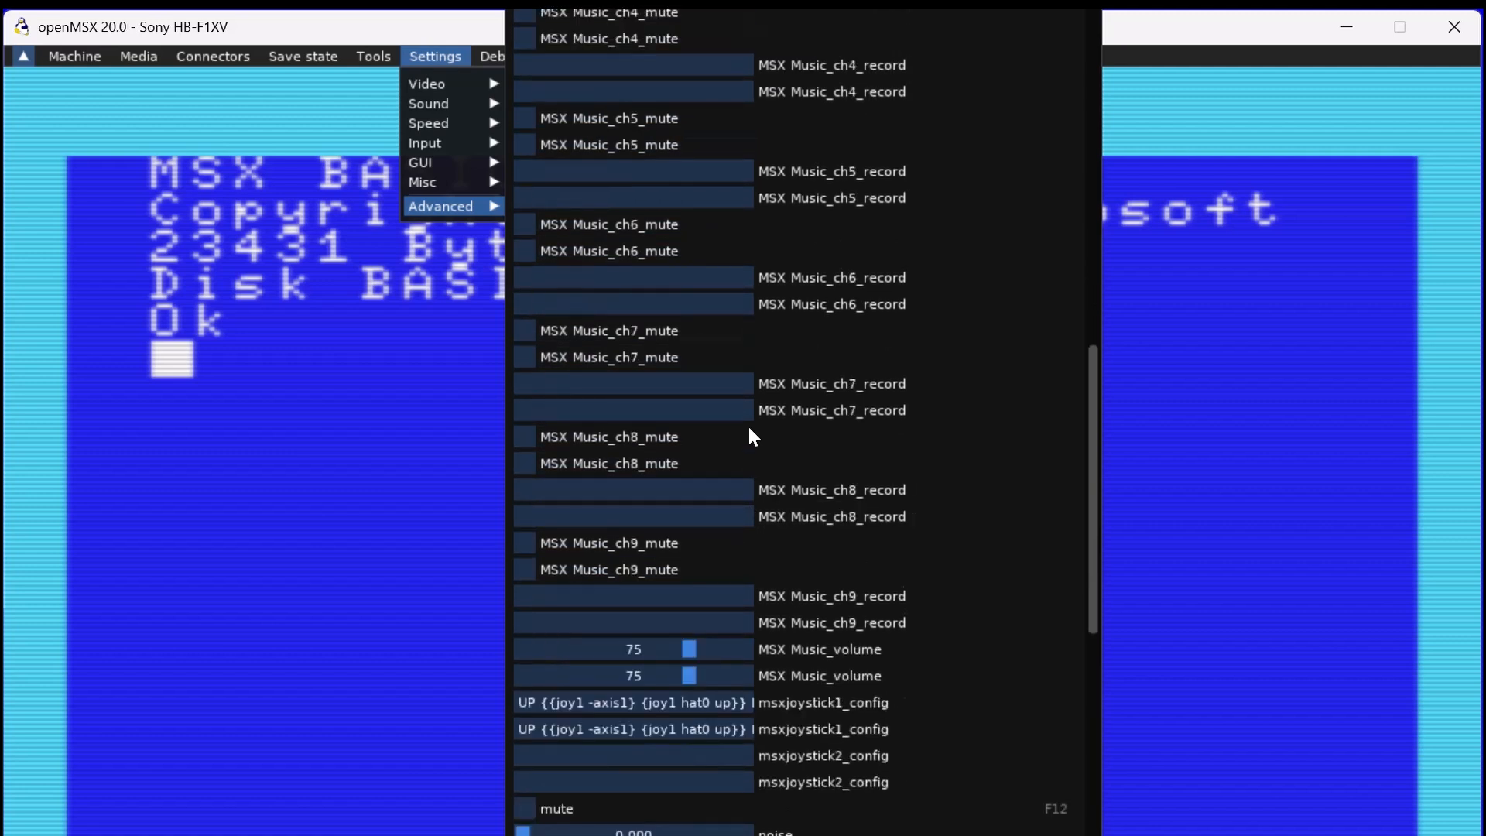
pyautogui.scroll(-6, 749, 428)
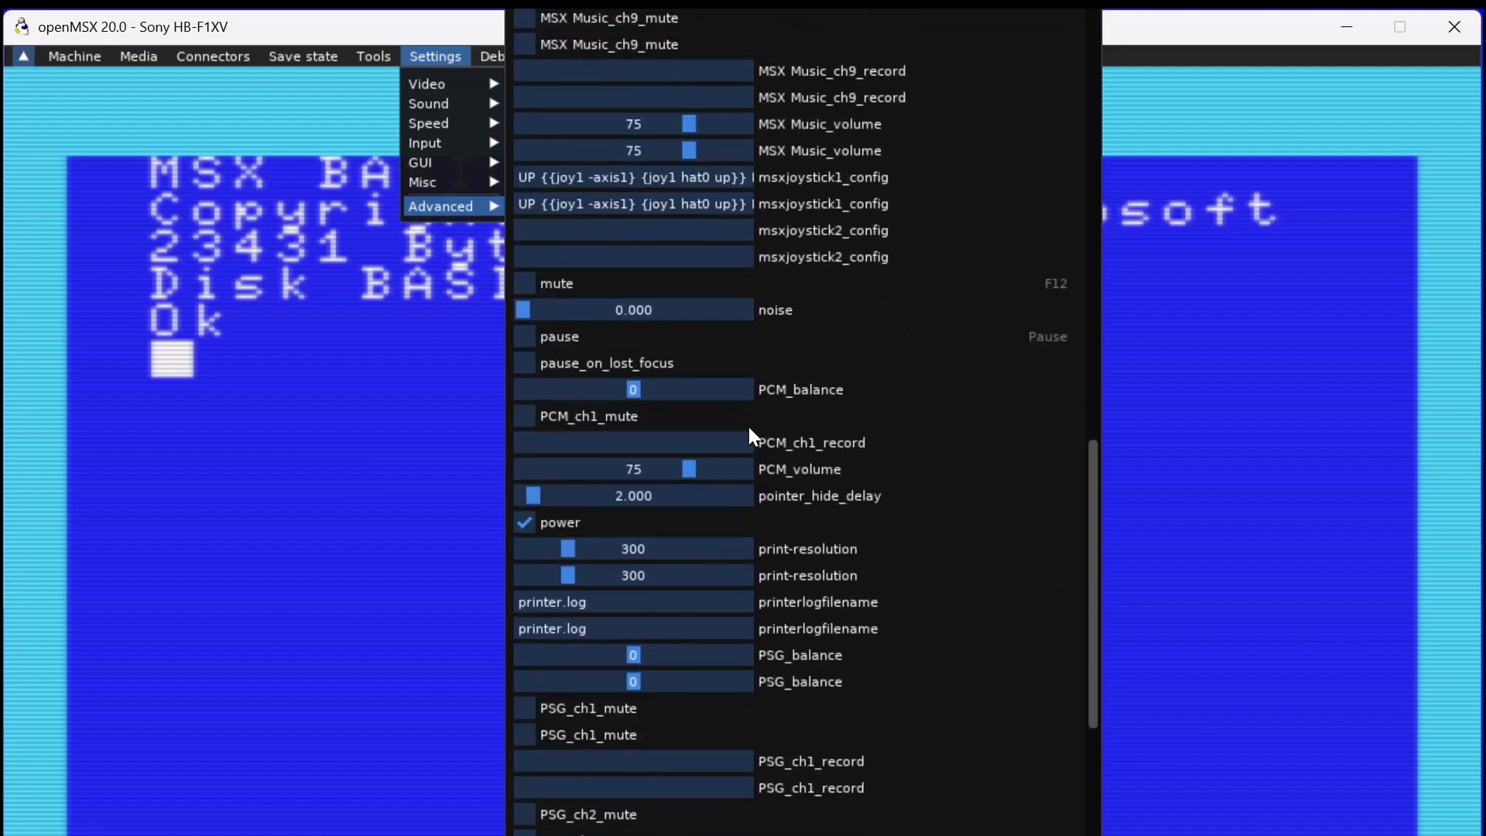
pyautogui.scroll(-8, 749, 426)
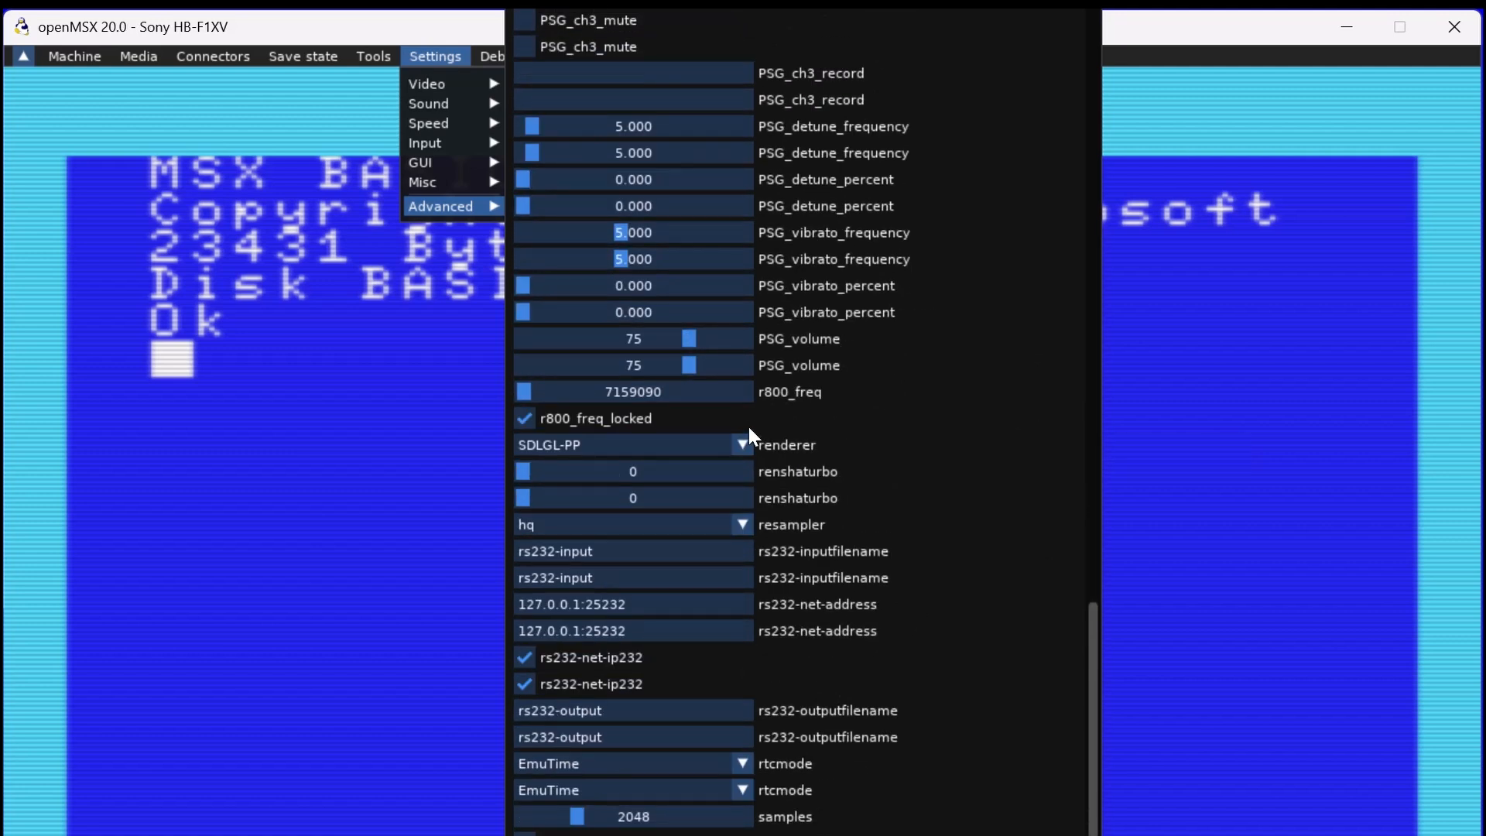
pyautogui.scroll(-8, 749, 426)
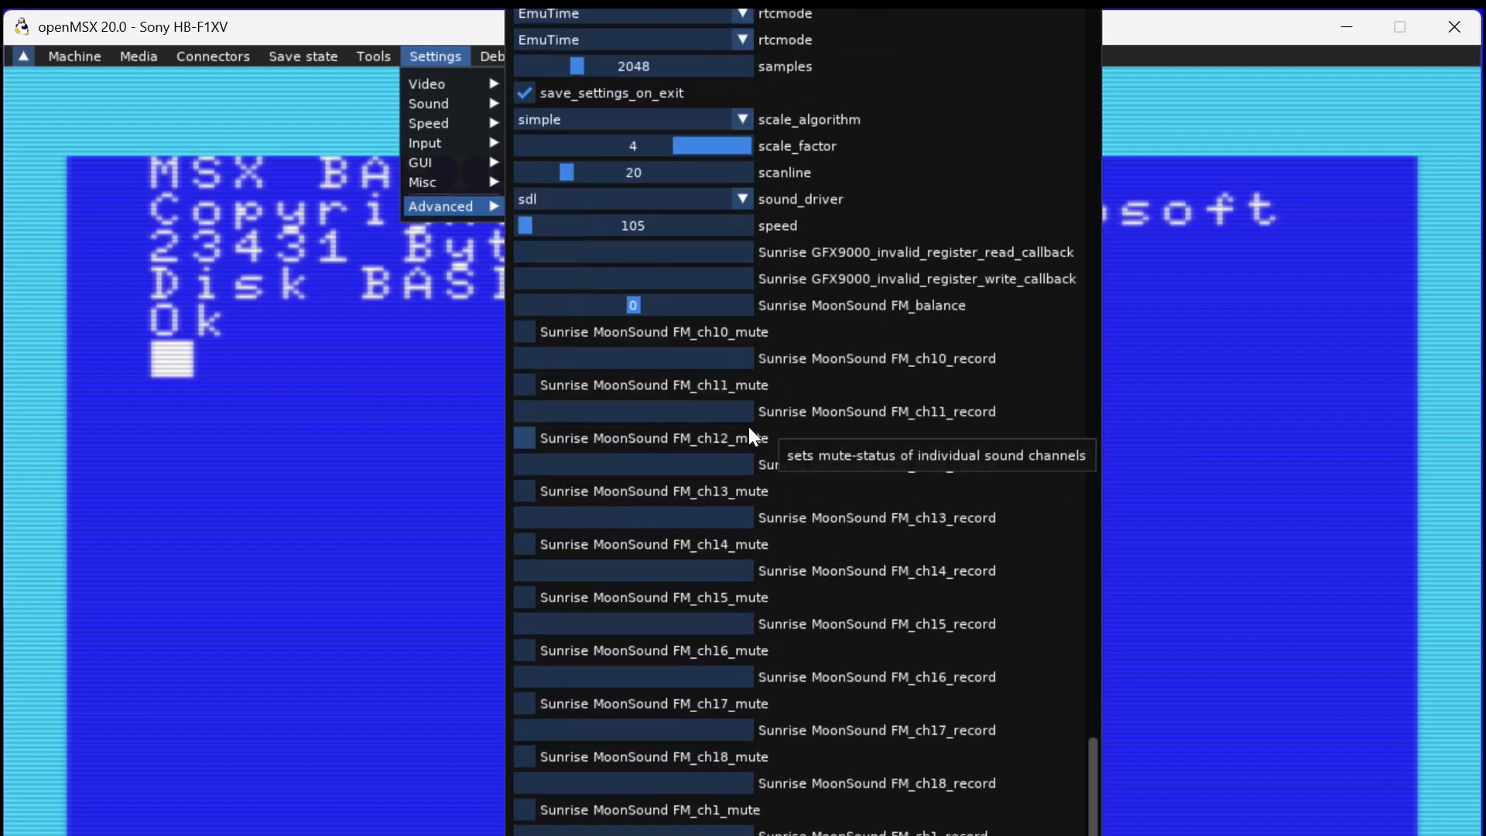
pyautogui.scroll(-8, 749, 425)
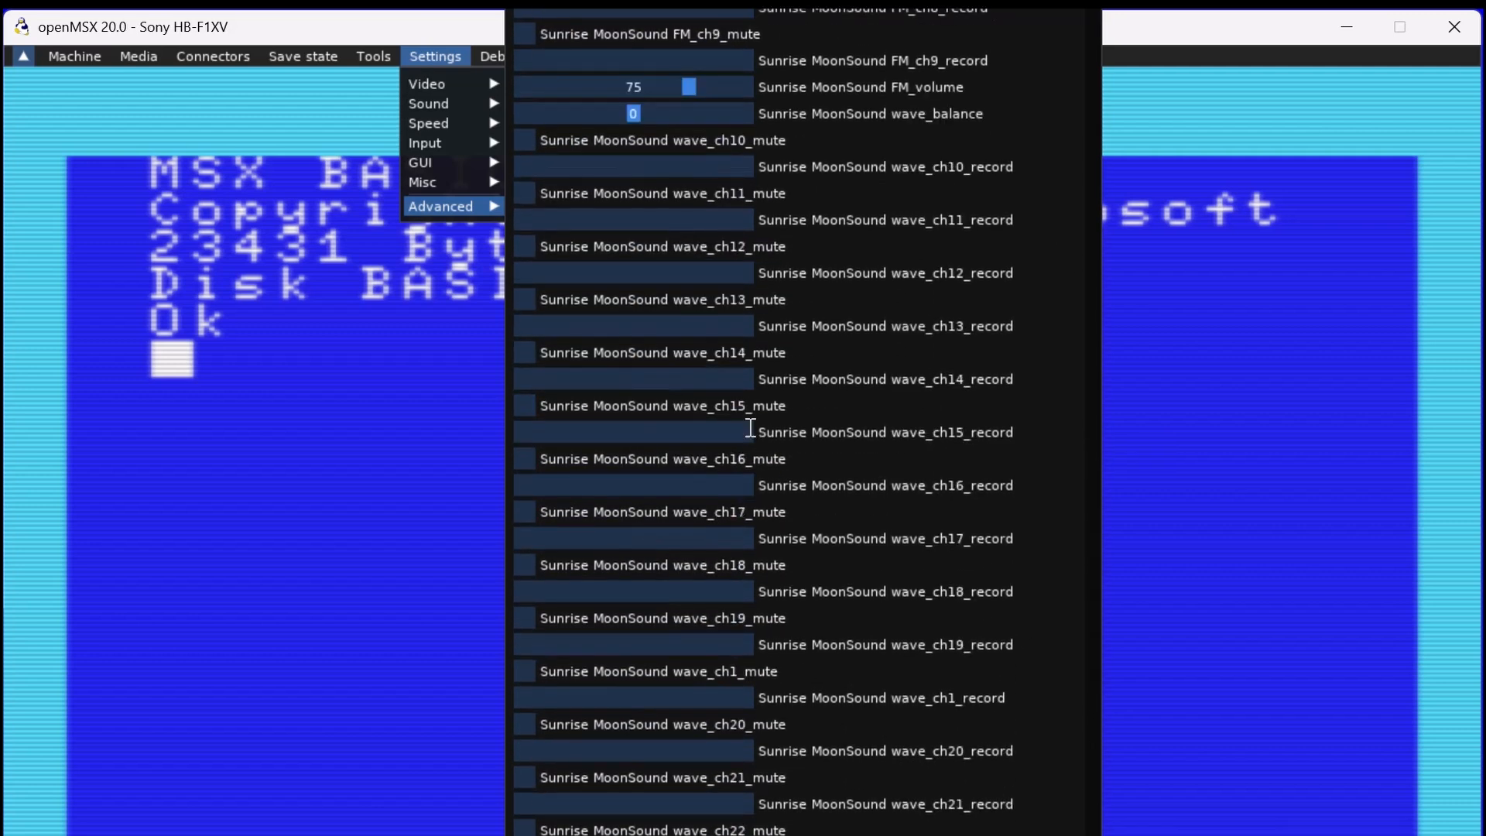
pyautogui.scroll(-2, 749, 426)
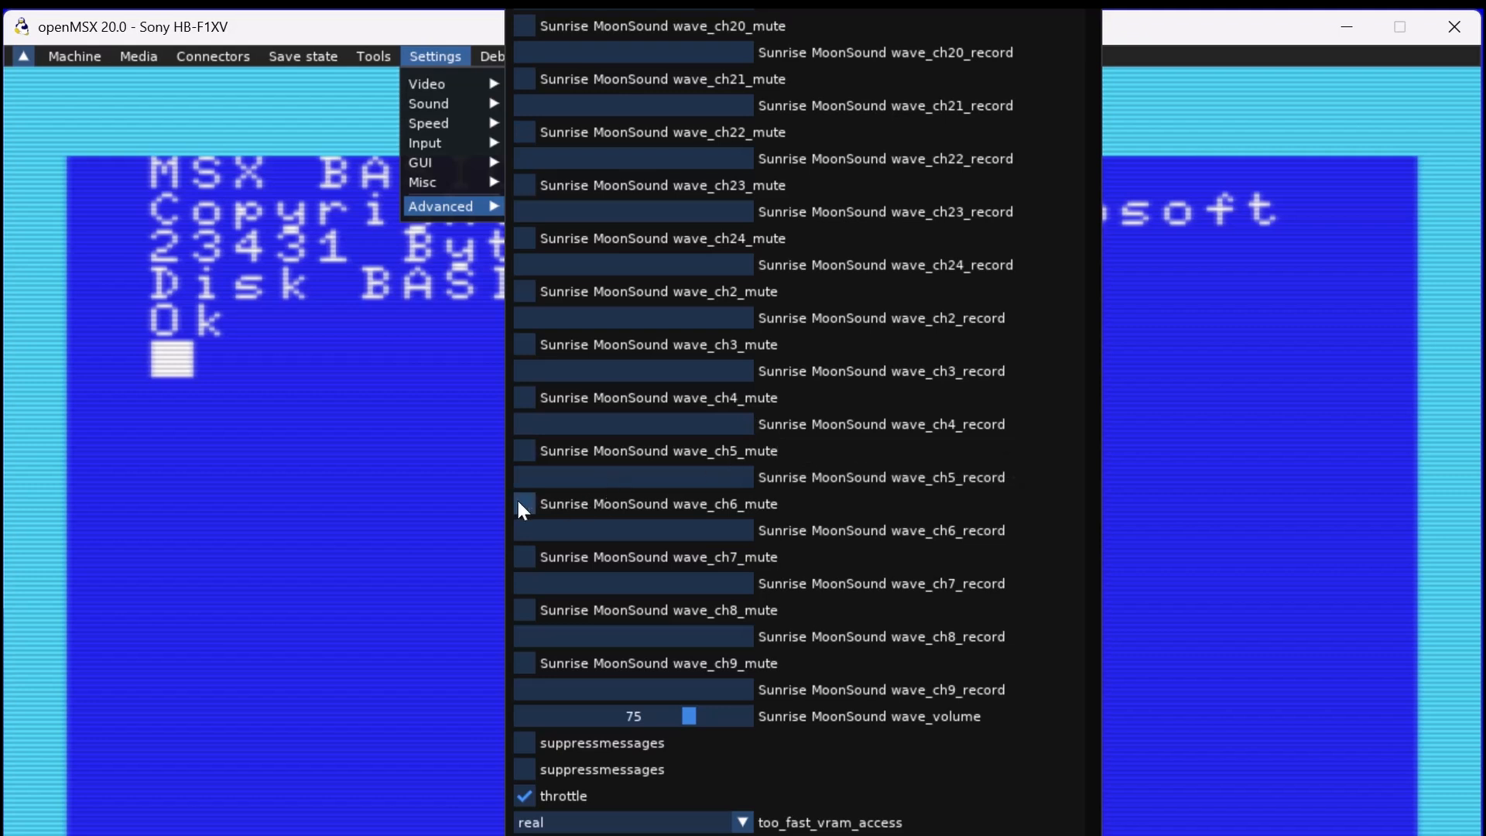
pyautogui.click(435, 528)
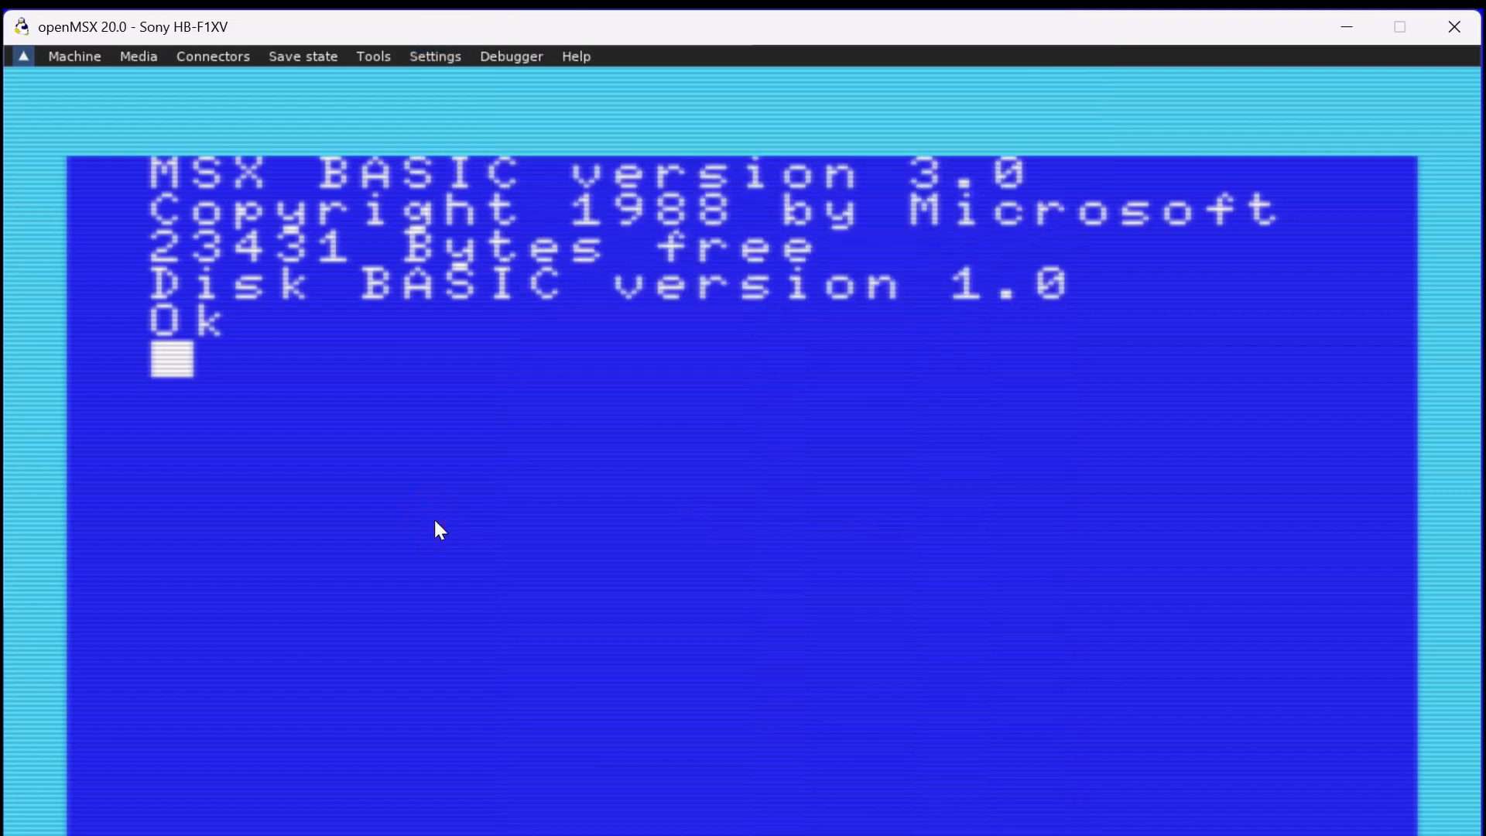